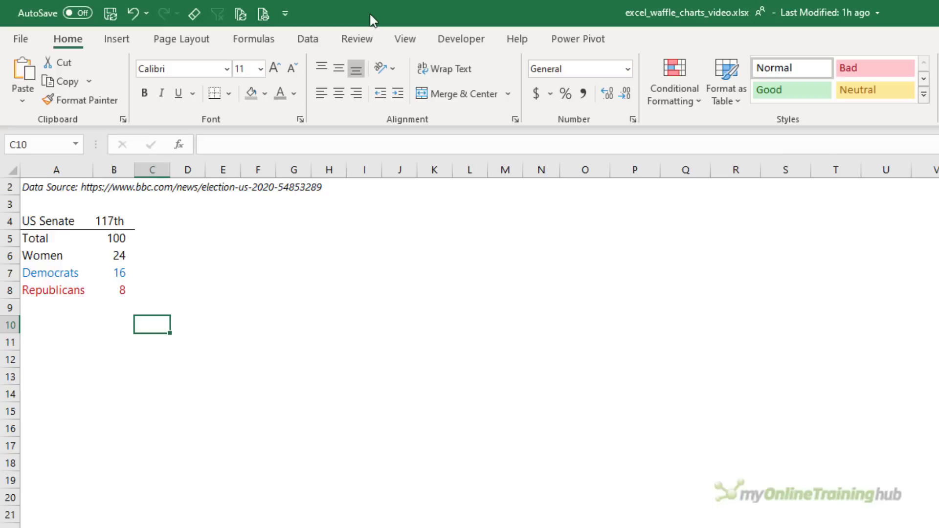
Step: Enter =SORT(SEQUENCE(10,10,1,1),,-1) in C10 to spill the 1–100 number grid
{"action": "type", "text": "=so"}
{"action": "key", "text": "Tab"}
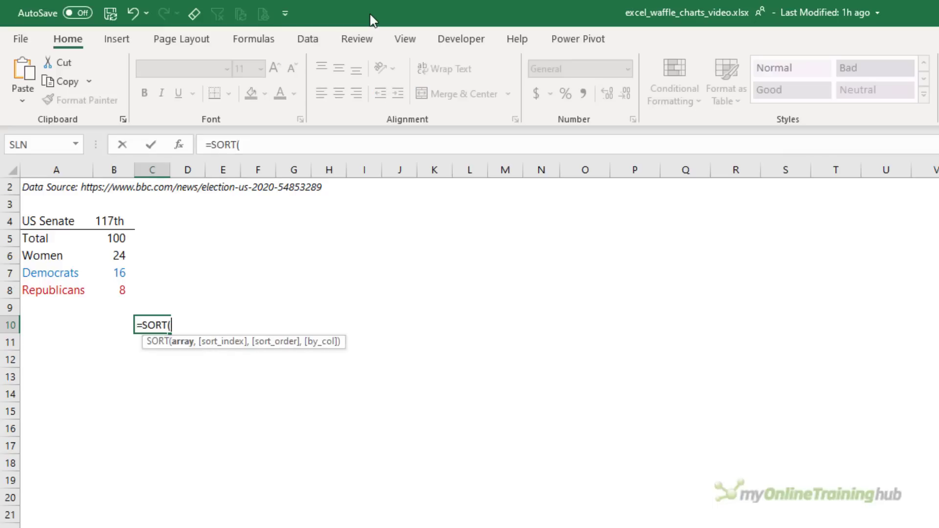
{"action": "type", "text": "seq"}
{"action": "key", "text": "Tab"}
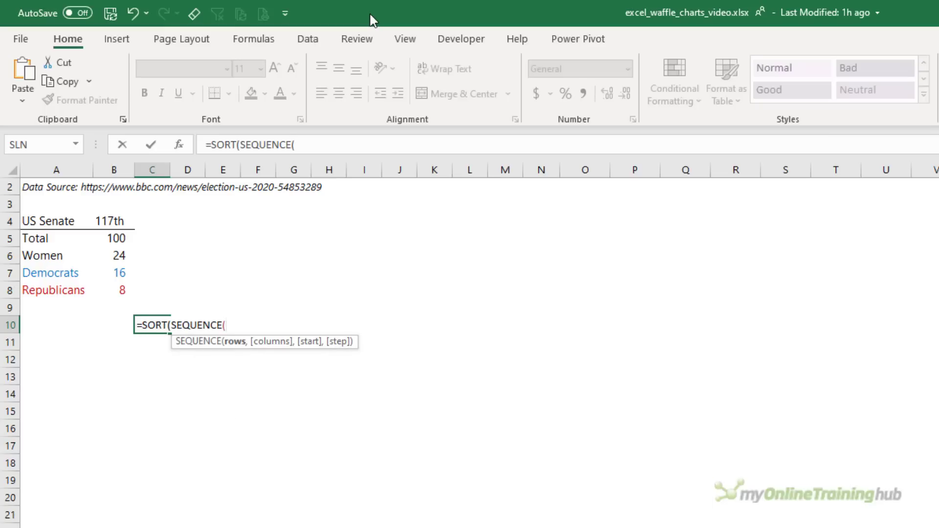
{"action": "type", "text": "10,10"}
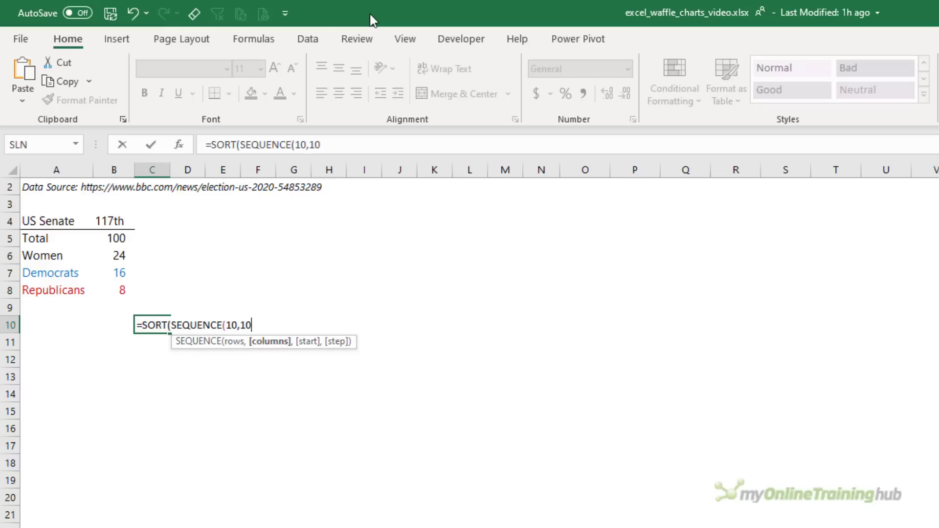
{"action": "type", "text": ",1"}
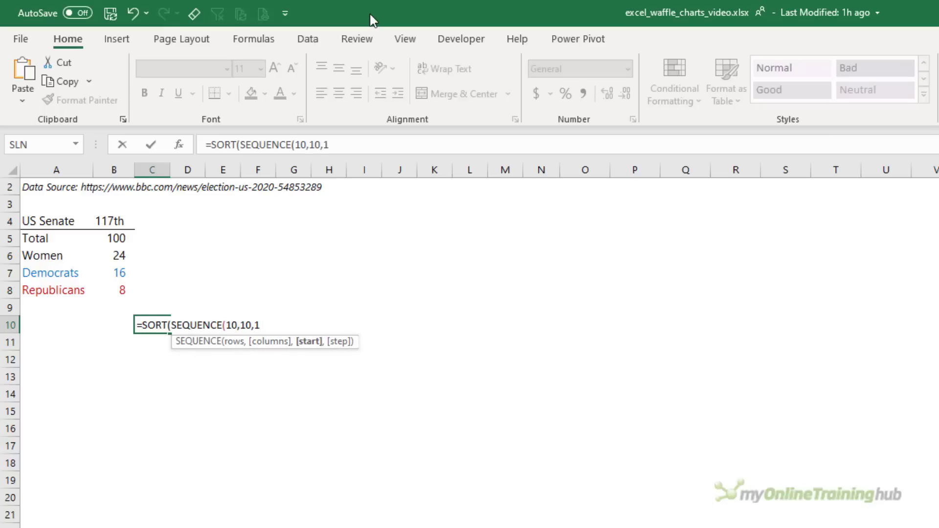
{"action": "type", "text": ",1"}
{"action": "type", "text": ")"}
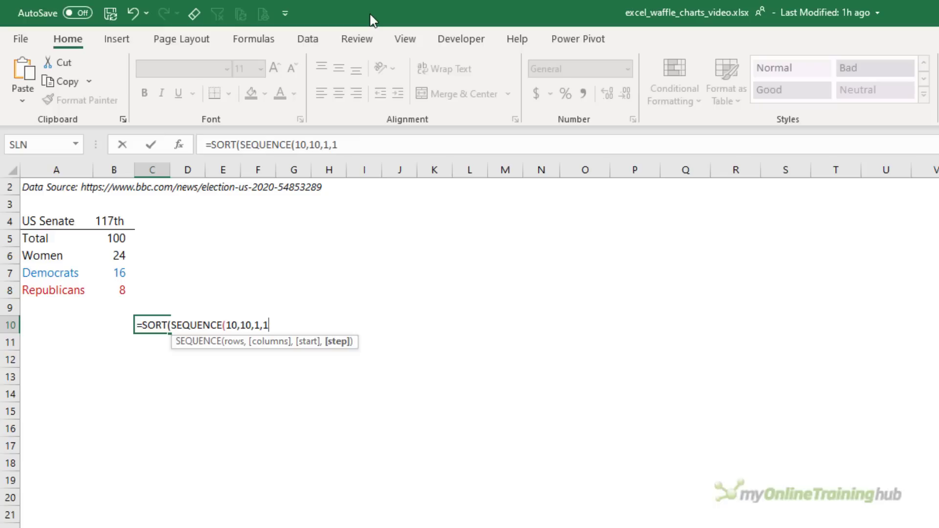
{"action": "type", "text": ","}
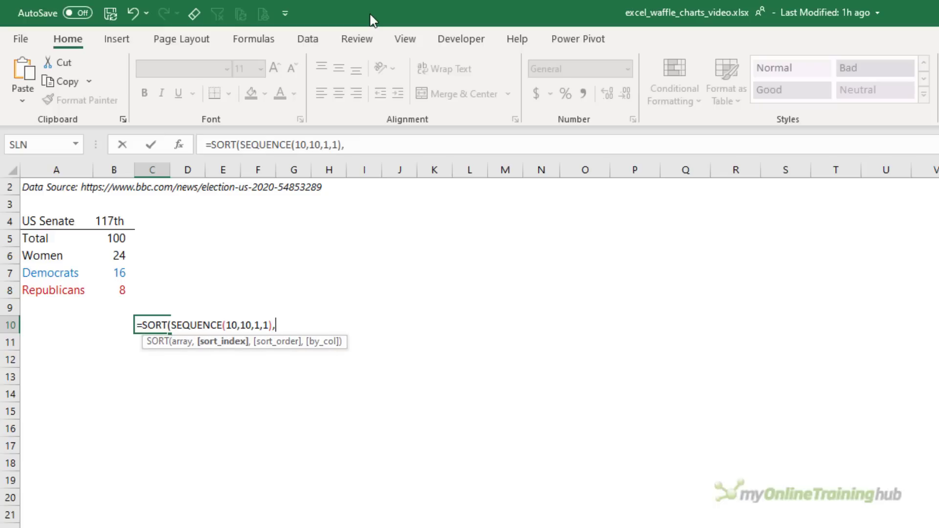
{"action": "type", "text": ","}
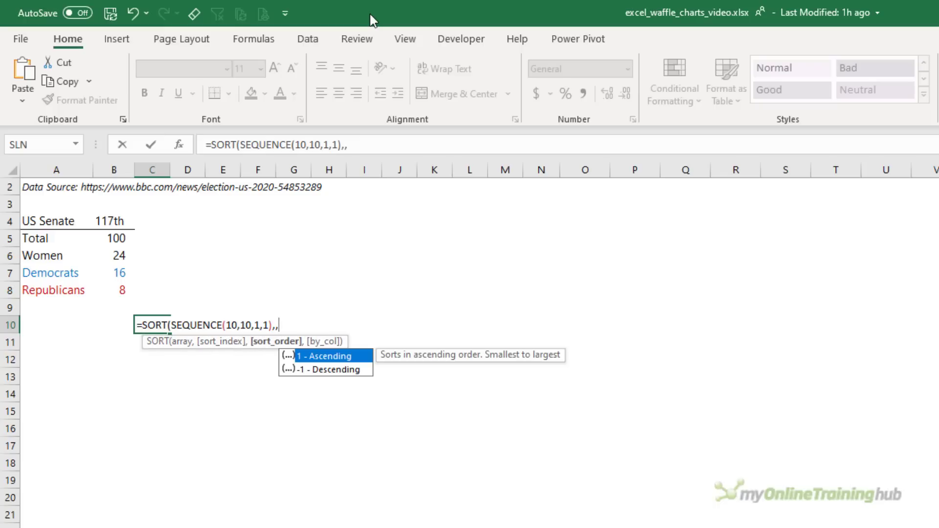
{"action": "type", "text": "-1"}
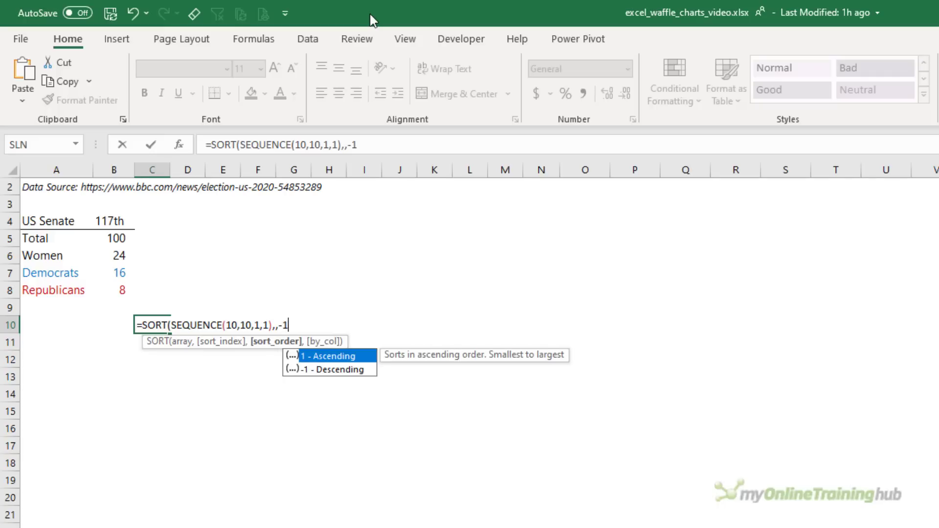
{"action": "type", "text": ")"}
{"action": "key", "text": "Return"}
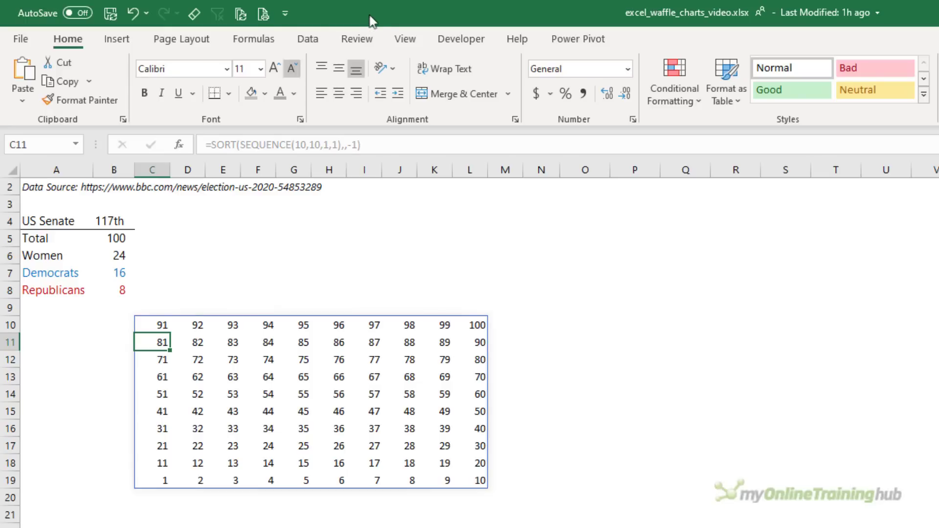
Step: Check the grid's corners: 1 at bottom-left (C19) and 100 at top-right (L10)
{"action": "left_click", "coordinate": [149, 480]}
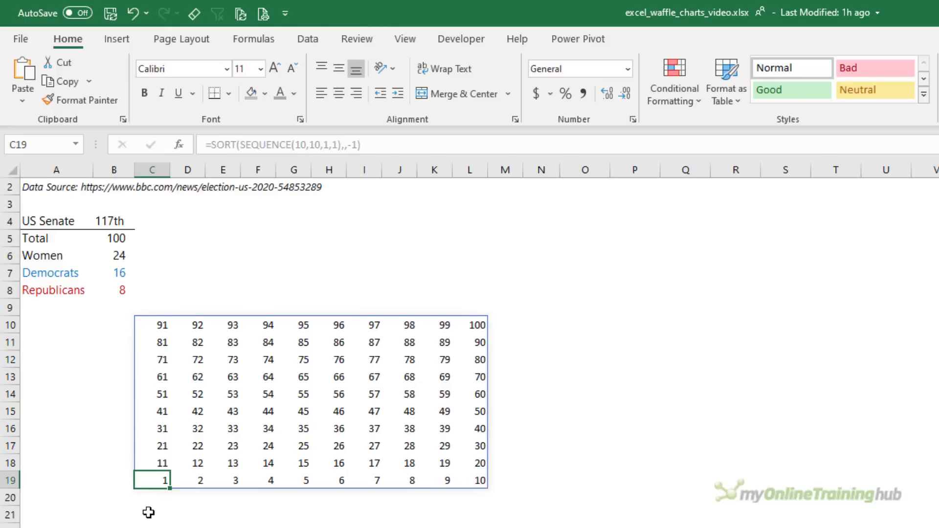
{"action": "left_click", "coordinate": [473, 325]}
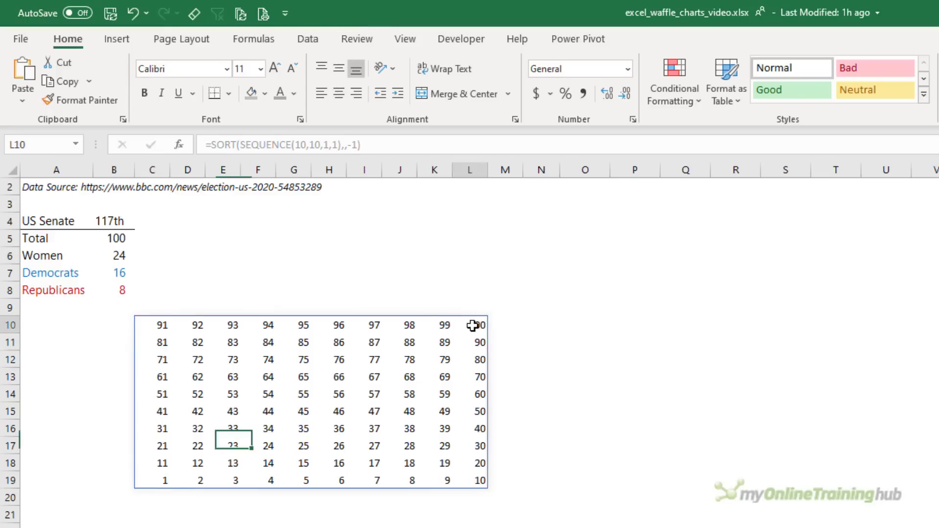
{"action": "left_click", "coordinate": [543, 317]}
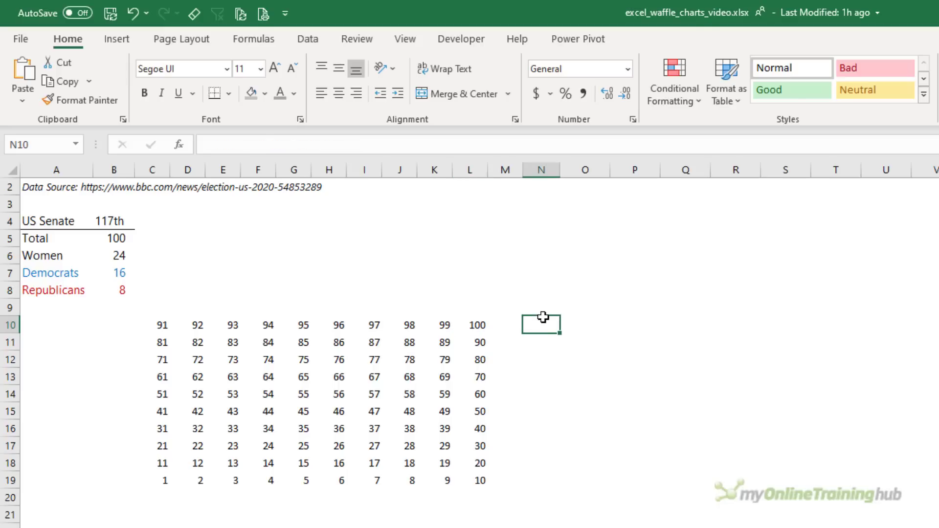
Step: Enter =COLUMNS($A1:A$10)+10*(ROWS($A1:$A$10)-1) in N10, returning 91, and compare it with C10
{"action": "type", "text": "=colu"}
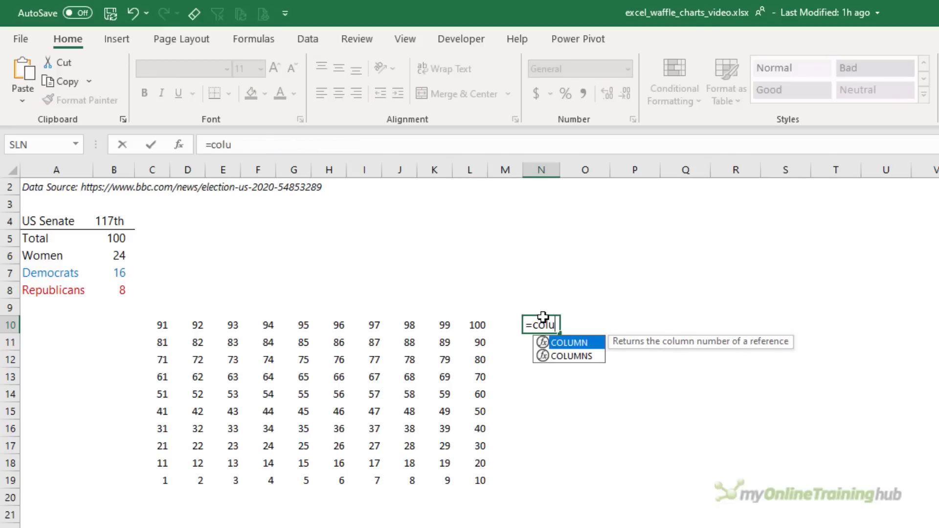
{"action": "key", "text": "Down"}
{"action": "key", "text": "Tab"}
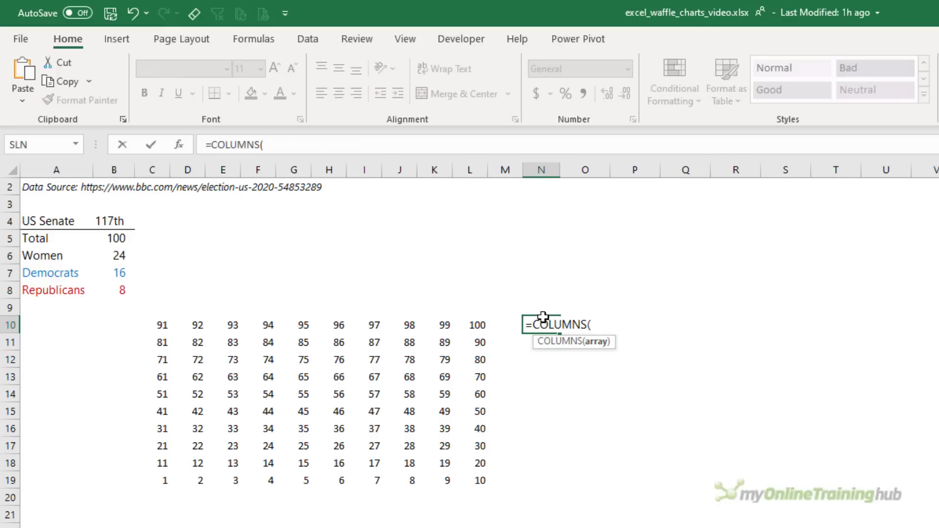
{"action": "type", "text": "$A1:A"}
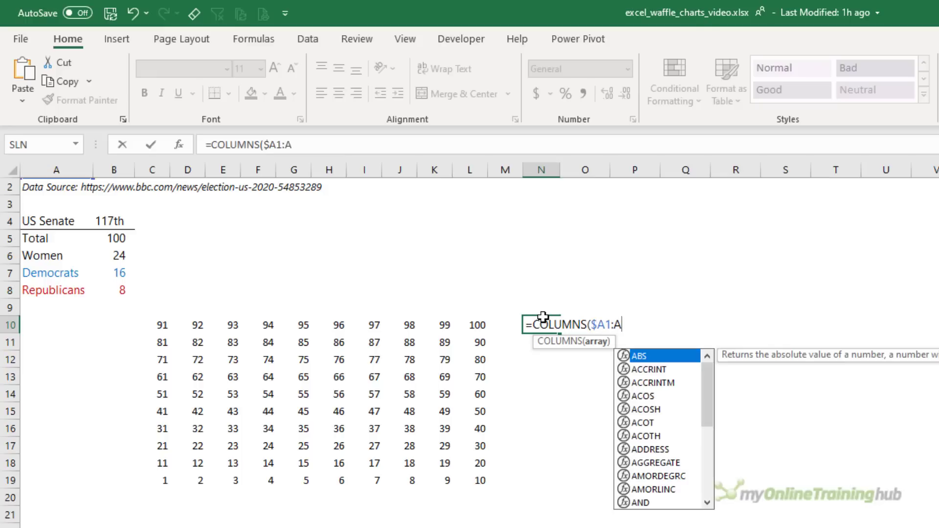
{"action": "type", "text": "$10"}
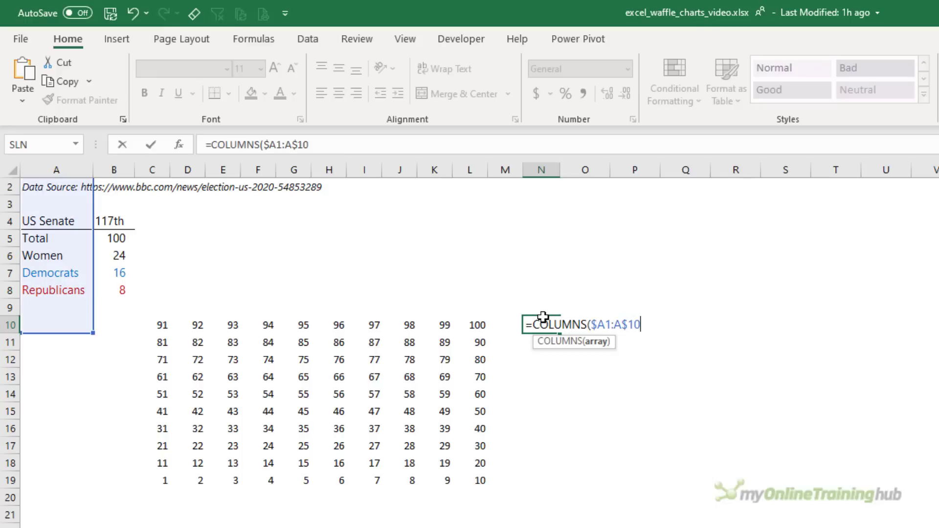
{"action": "type", "text": ")"}
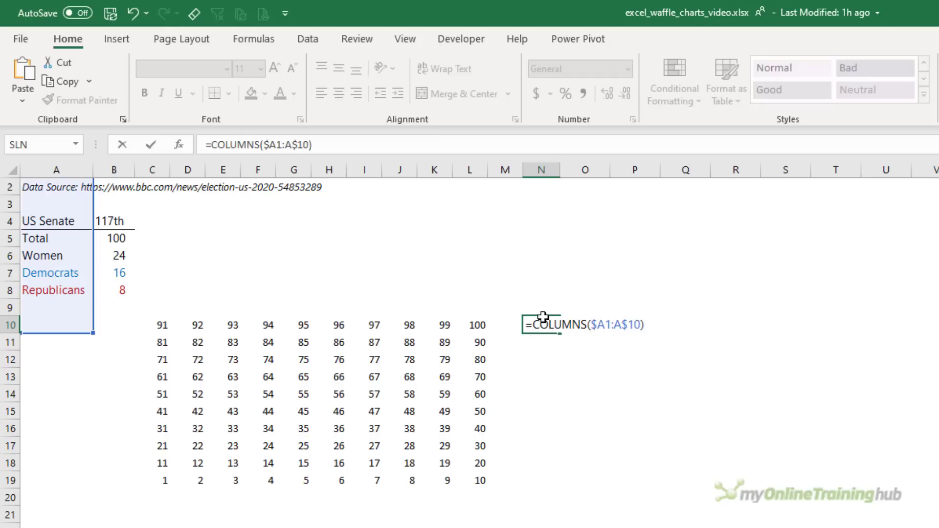
{"action": "type", "text": "+10"}
{"action": "type", "text": "*(row"}
{"action": "type", "text": "s"}
{"action": "key", "text": "Tab"}
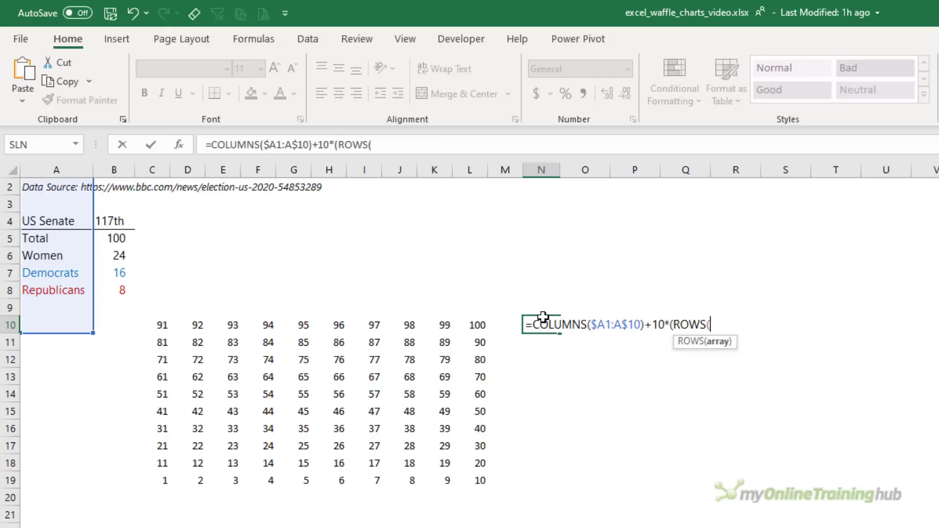
{"action": "type", "text": "$A1:$A$"}
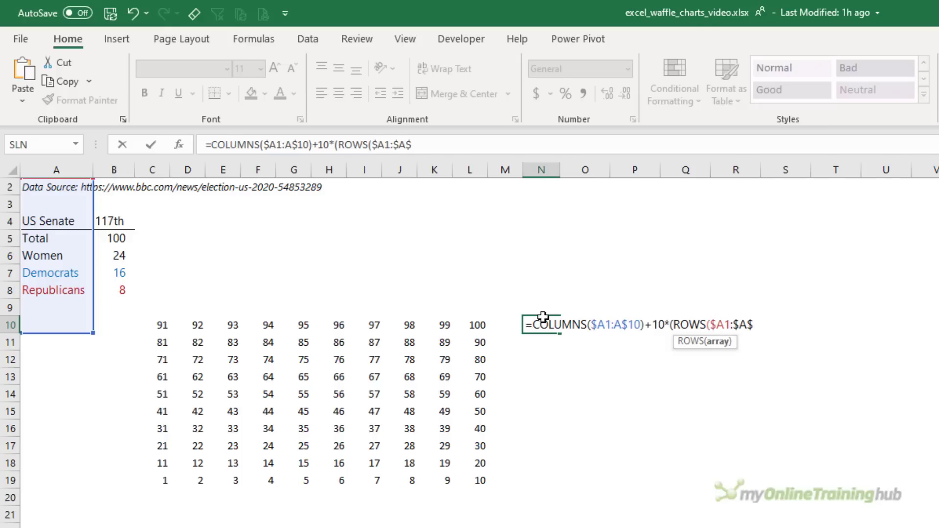
{"action": "type", "text": "10)"}
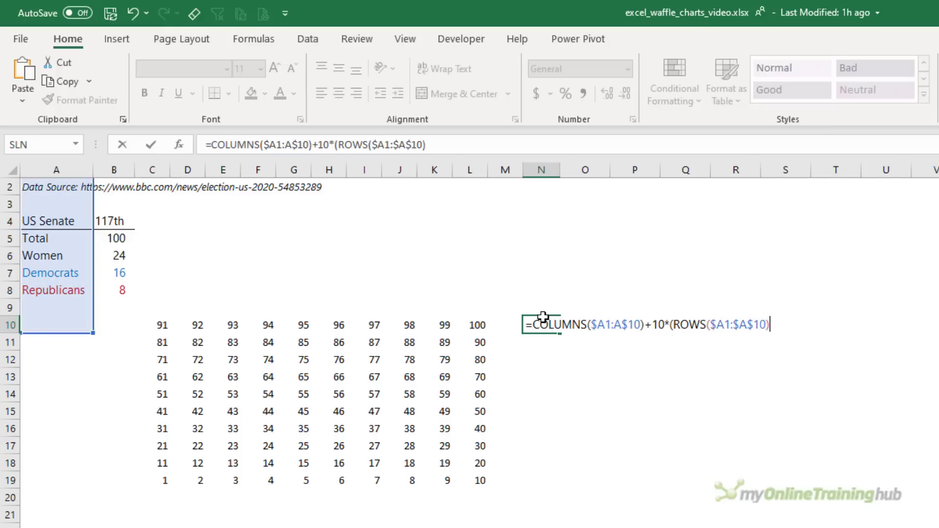
{"action": "type", "text": "-1)"}
{"action": "key", "text": "Return"}
{"action": "left_click", "coordinate": [542, 317]}
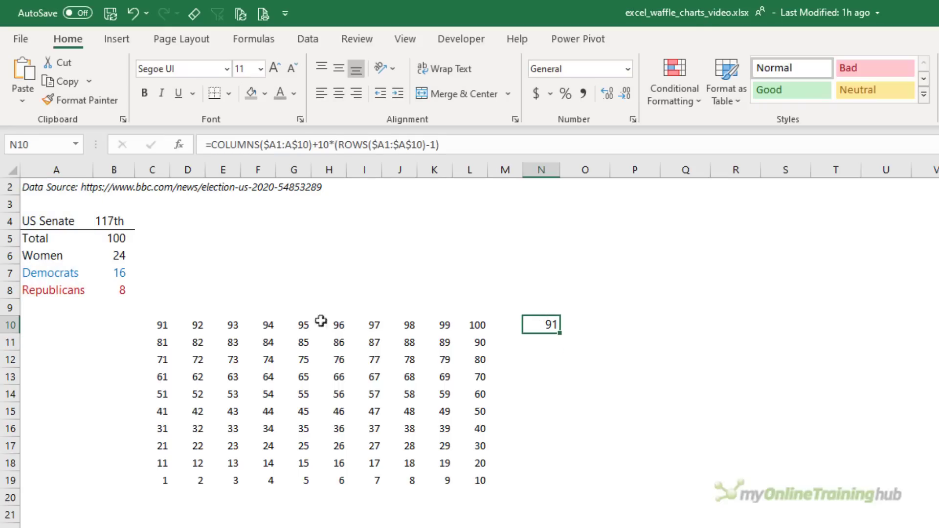
{"action": "left_click", "coordinate": [151, 322]}
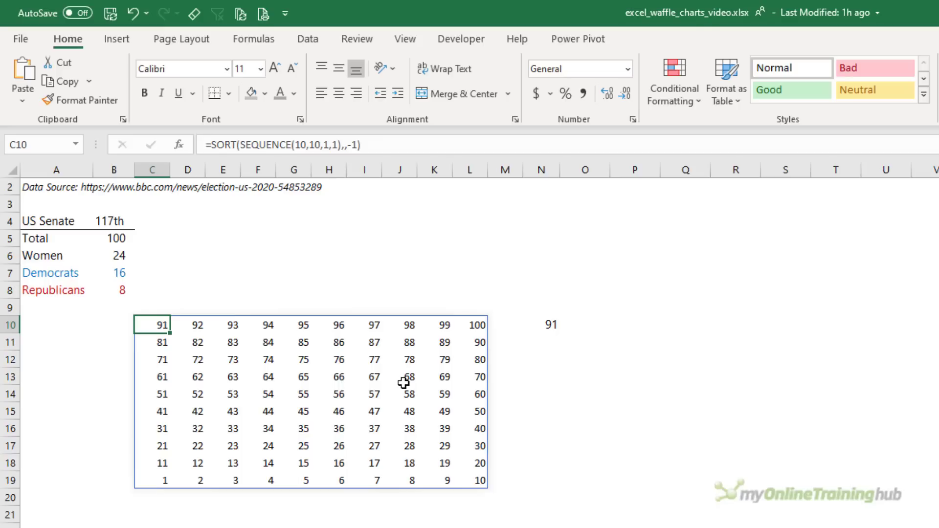
Step: Copy the N10 formula across N10:W19 to build the alternative grid
{"action": "left_click", "coordinate": [544, 320]}
{"action": "key", "text": "ctrl+c"}
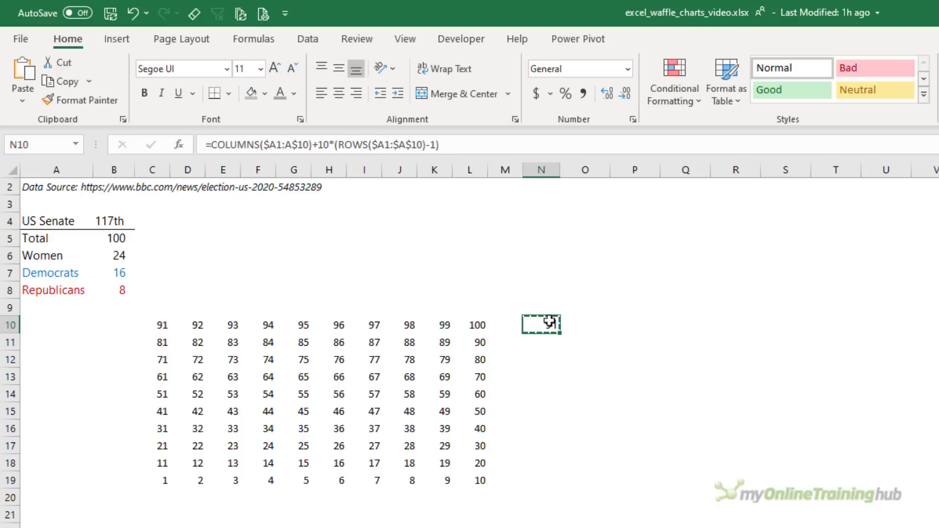
{"action": "left_click_drag", "start_coordinate": [549, 320], "coordinate": [934, 486]}
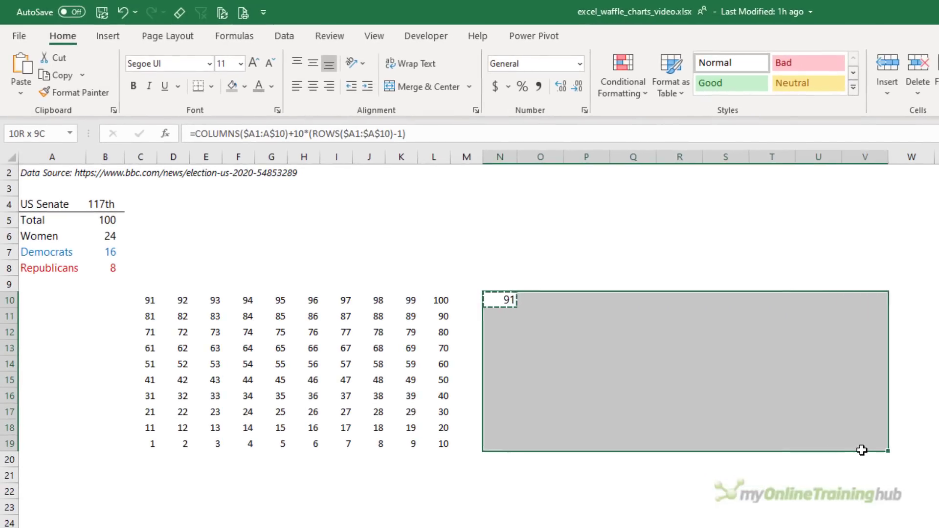
{"action": "left_click_drag", "start_coordinate": [861, 450], "coordinate": [891, 450]}
{"action": "key", "text": "ctrl+v"}
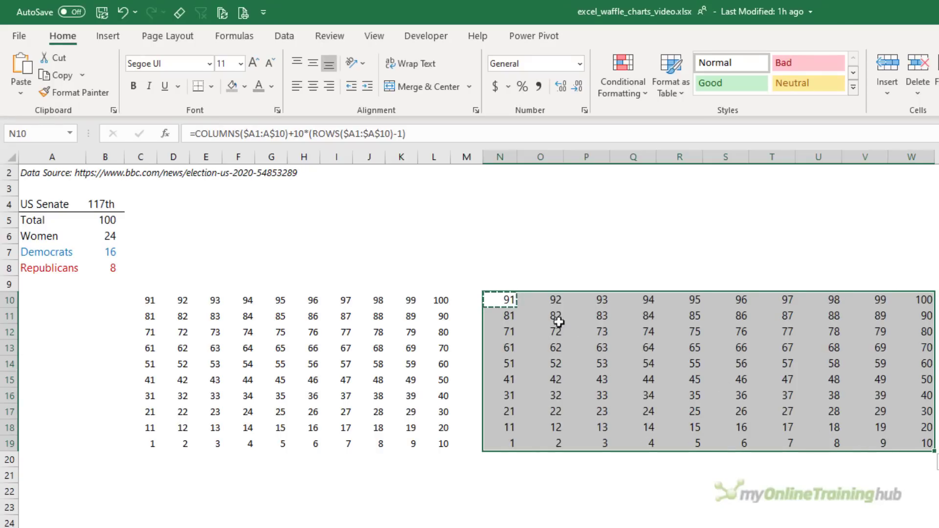
{"action": "left_click", "coordinate": [503, 299]}
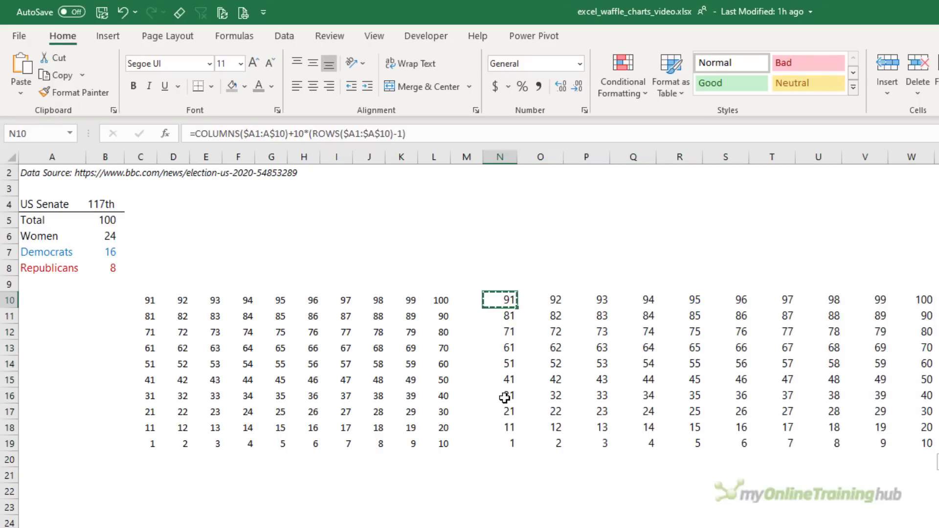
Step: Clear the pasted grid in N10:W19 and select the original grid C10:L19
{"action": "left_click", "coordinate": [926, 442], "text": "shift"}
{"action": "key", "text": "Delete"}
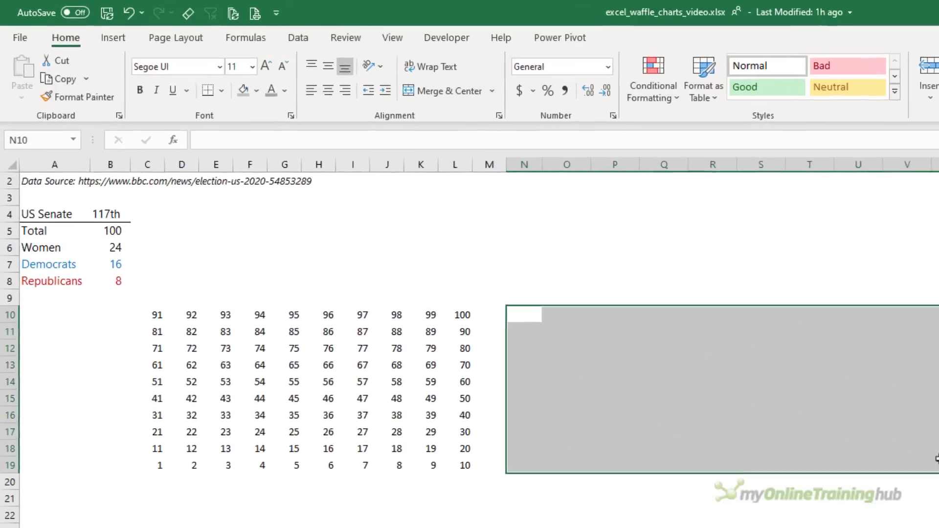
{"action": "left_click_drag", "start_coordinate": [159, 311], "coordinate": [458, 465]}
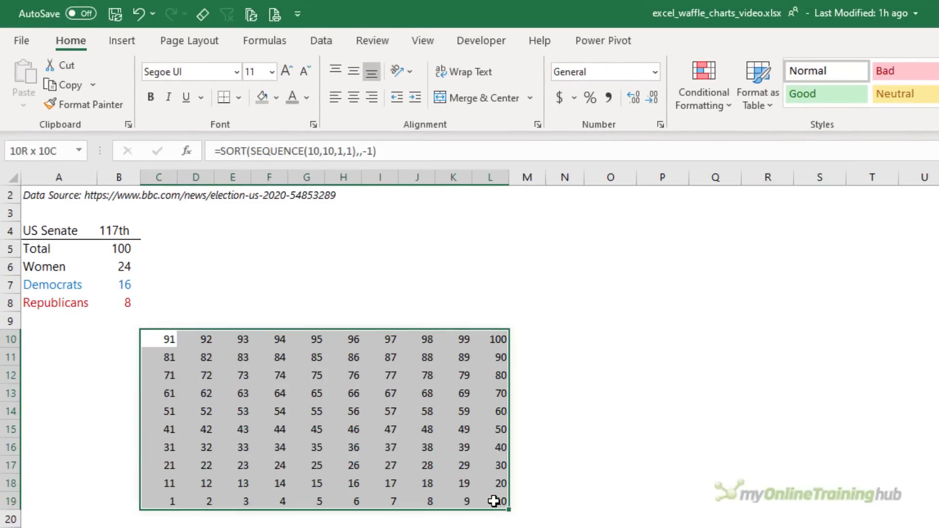
{"action": "left_click_drag", "start_coordinate": [493, 501], "coordinate": [494, 501]}
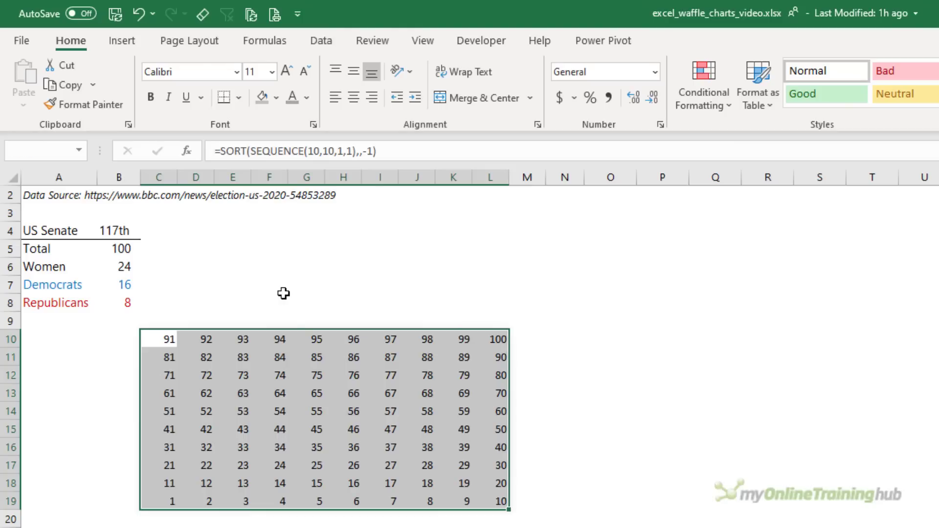
Step: Set the width of columns C to L to 1
{"action": "left_click", "coordinate": [160, 172]}
{"action": "left_click_drag", "start_coordinate": [161, 169], "coordinate": [505, 174]}
{"action": "right_click", "coordinate": [166, 175]}
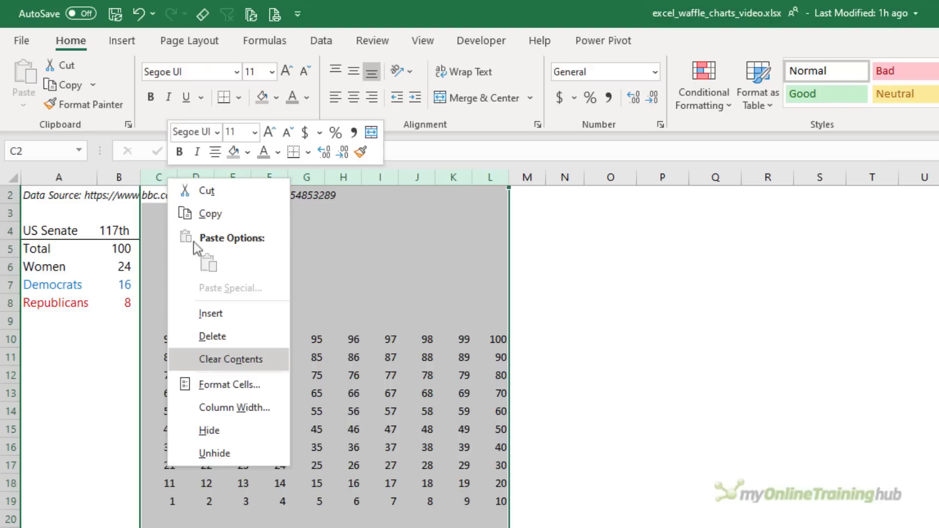
{"action": "left_click", "coordinate": [263, 407]}
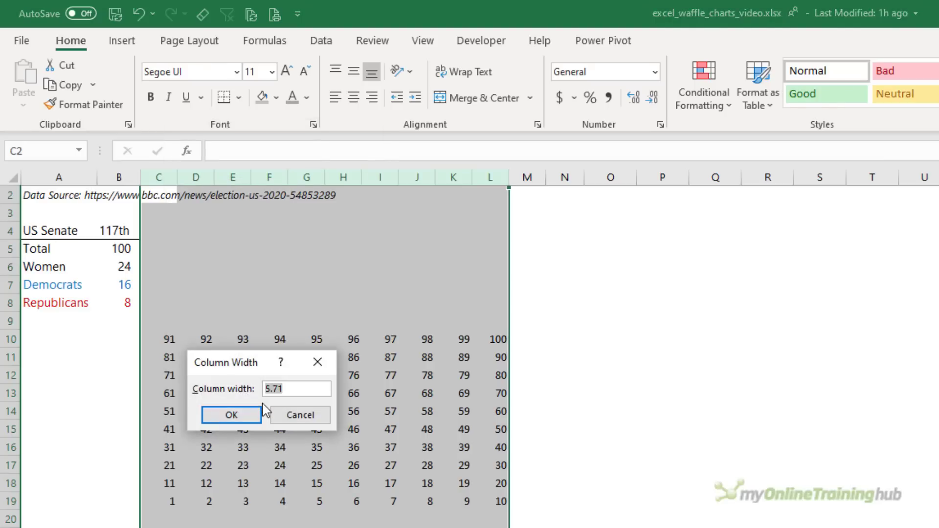
{"action": "type", "text": "1"}
{"action": "key", "text": "Return"}
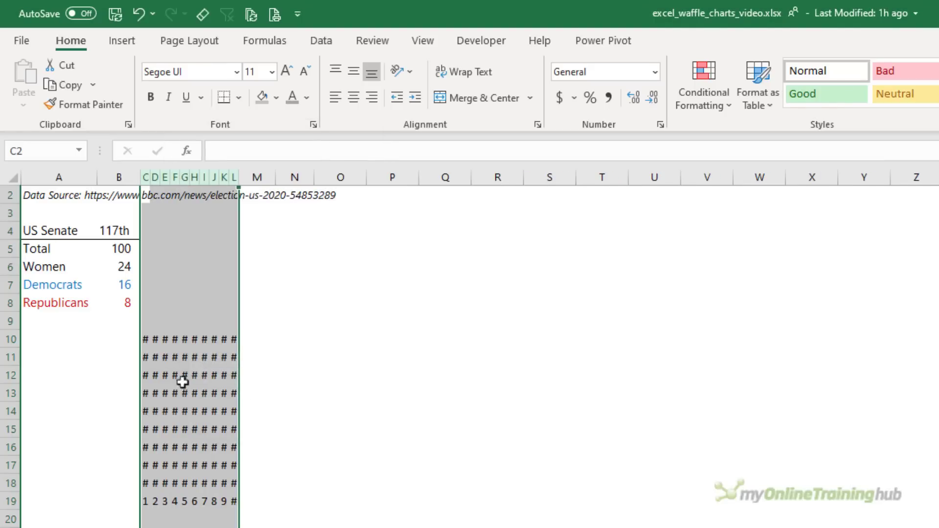
Step: Set the height of rows 10 to 19 to 10 and select C10:L19
{"action": "left_click_drag", "start_coordinate": [10, 337], "coordinate": [23, 501]}
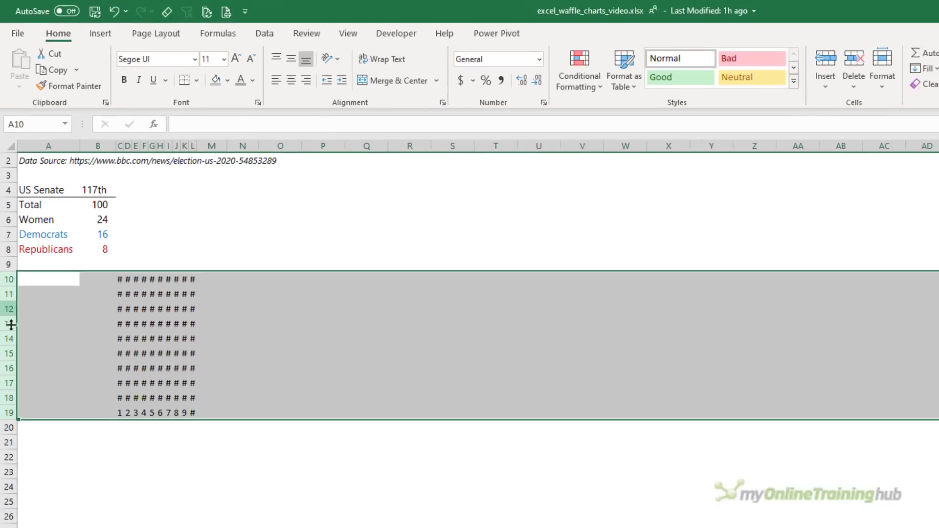
{"action": "right_click", "coordinate": [12, 356]}
{"action": "left_click", "coordinate": [63, 475]}
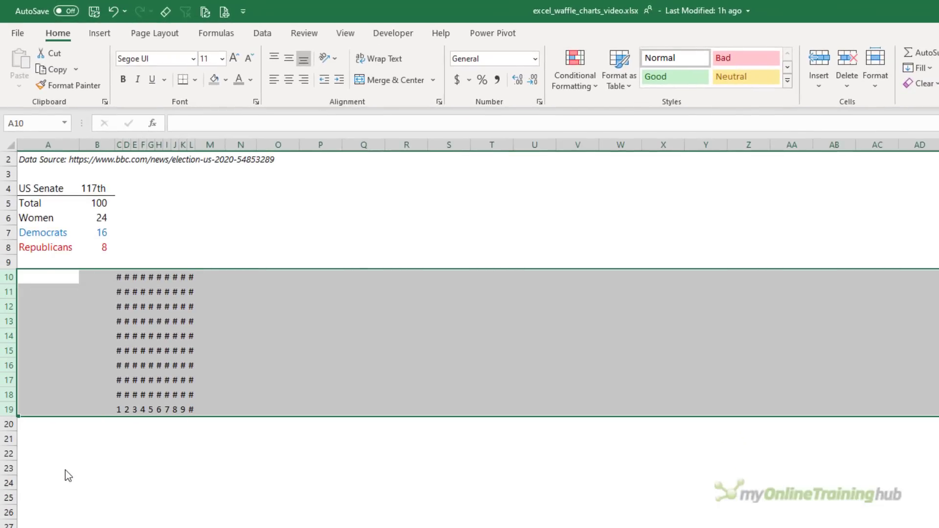
{"action": "type", "text": "10"}
{"action": "key", "text": "Return"}
{"action": "left_click_drag", "start_coordinate": [117, 272], "coordinate": [192, 350]}
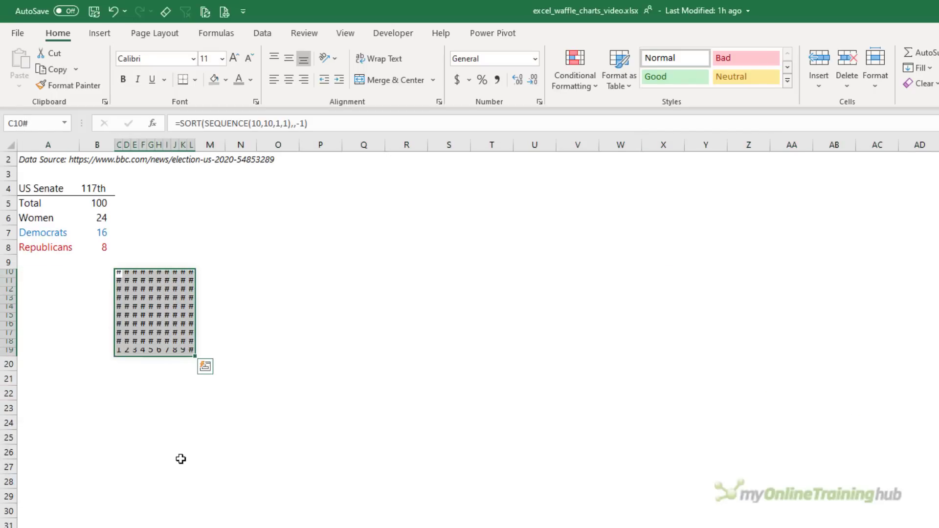
Step: Raise the grid's font size to 12 and fill C10:L19 with dark grey
{"action": "left_click", "coordinate": [234, 58]}
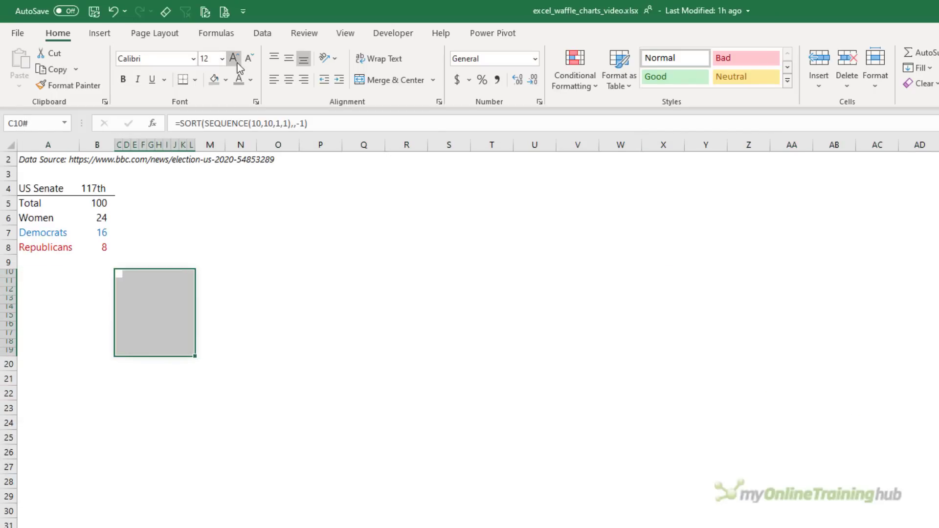
{"action": "left_click", "coordinate": [121, 273]}
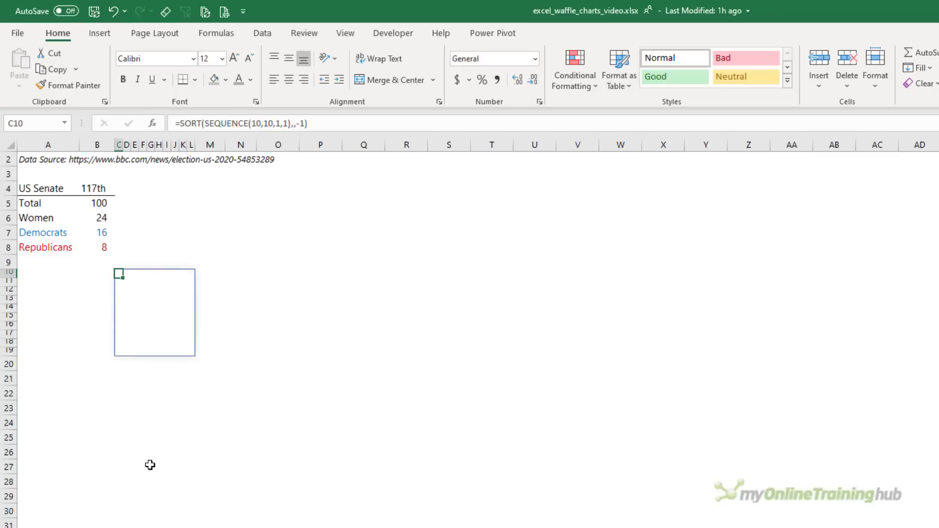
{"action": "left_click", "coordinate": [191, 349], "text": "shift"}
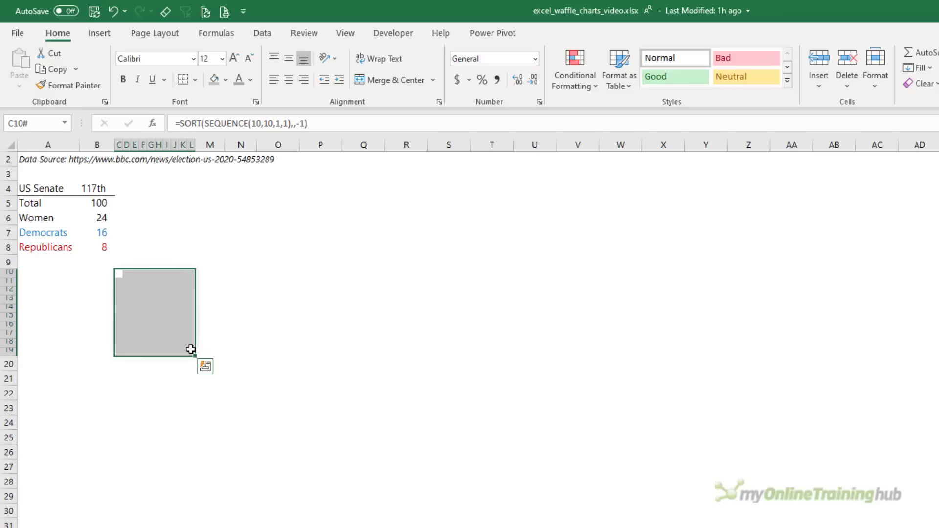
{"action": "left_click", "coordinate": [225, 80]}
{"action": "left_click", "coordinate": [213, 142]}
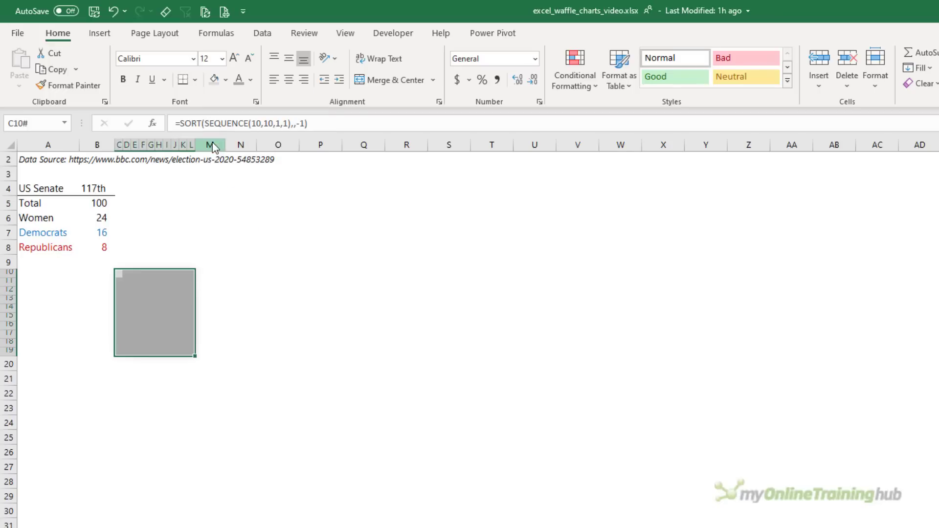
Step: Apply white outline and inside borders to the grid C10:L19
{"action": "left_click", "coordinate": [194, 86]}
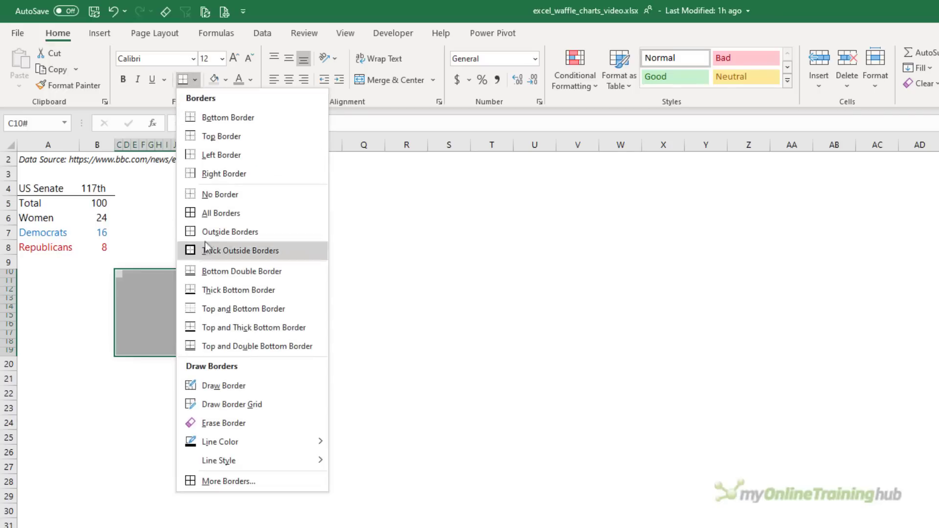
{"action": "left_click", "coordinate": [224, 482]}
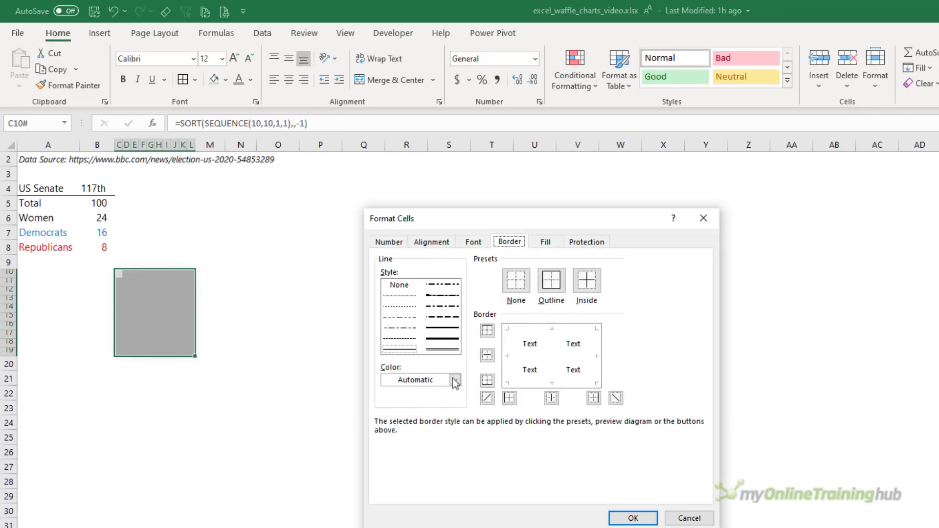
{"action": "left_click", "coordinate": [454, 380]}
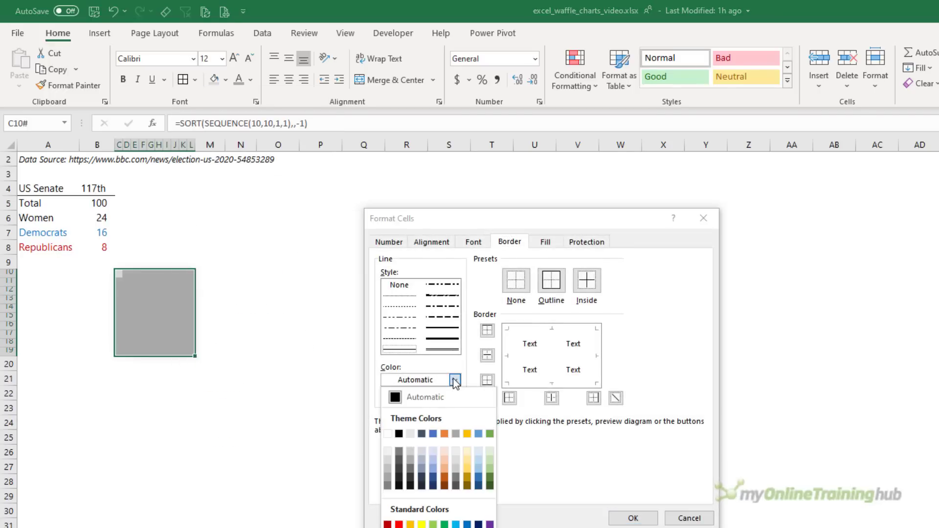
{"action": "left_click", "coordinate": [387, 434]}
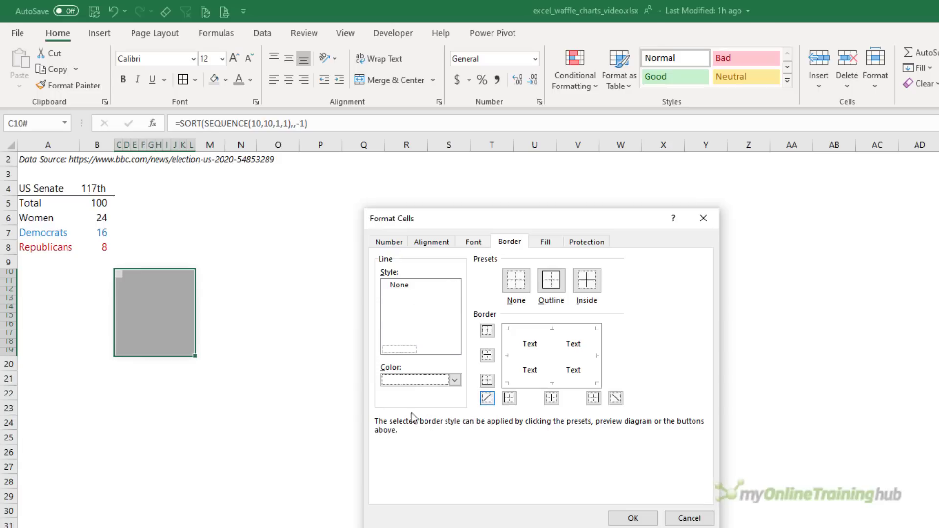
{"action": "left_click", "coordinate": [549, 288]}
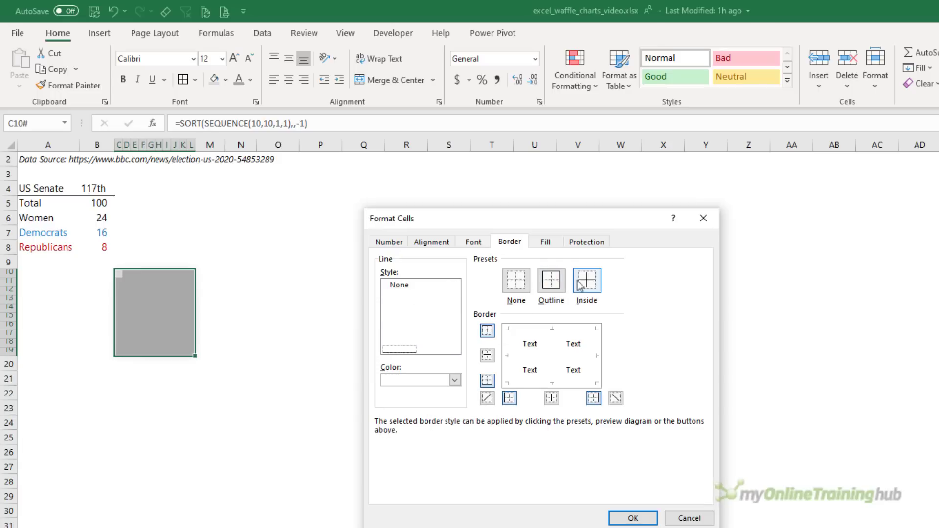
{"action": "left_click", "coordinate": [627, 518]}
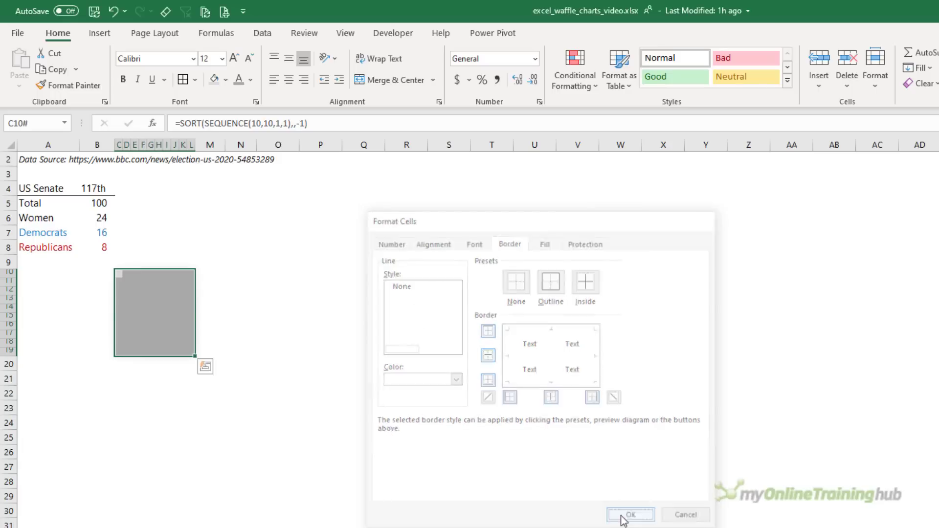
{"action": "left_click", "coordinate": [234, 375]}
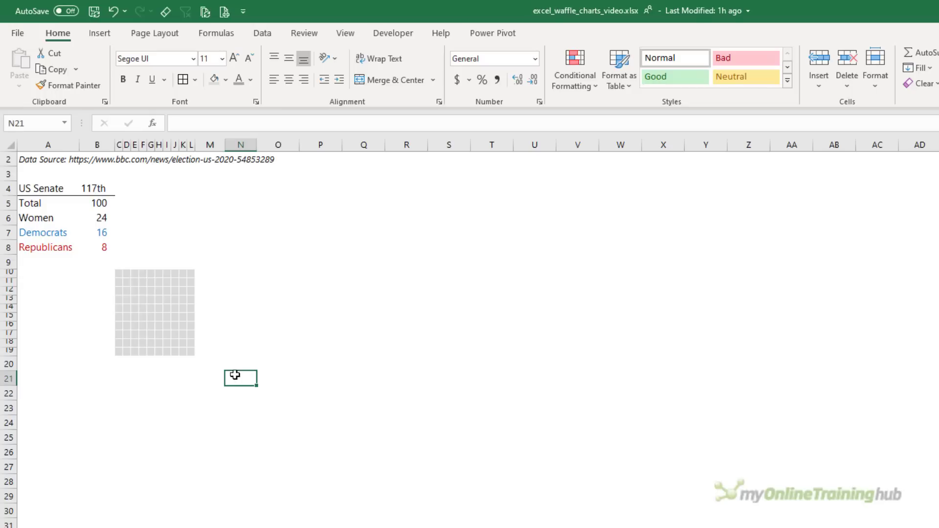
{"action": "left_click_drag", "start_coordinate": [119, 273], "coordinate": [189, 350]}
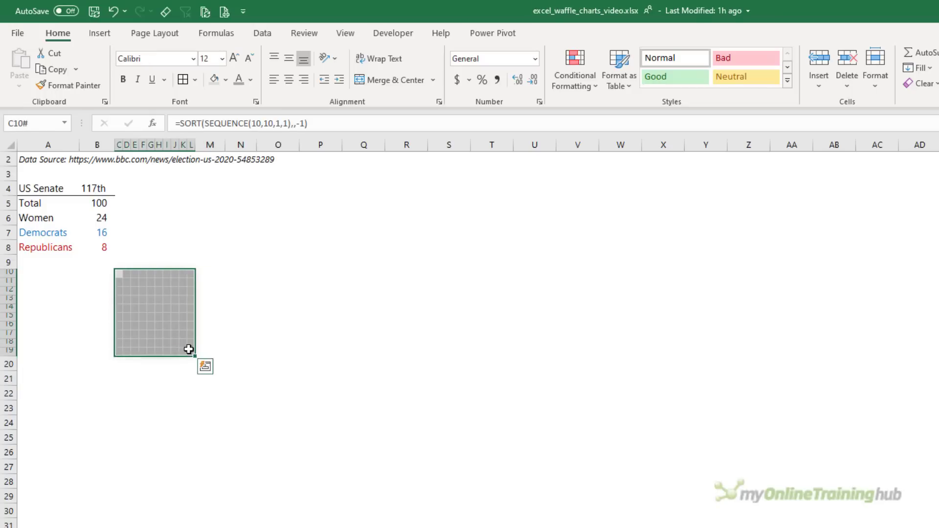
Step: Start a formula-based conditional formatting rule =C10<=$B$7+$B$8 for the grid
{"action": "left_click", "coordinate": [572, 88]}
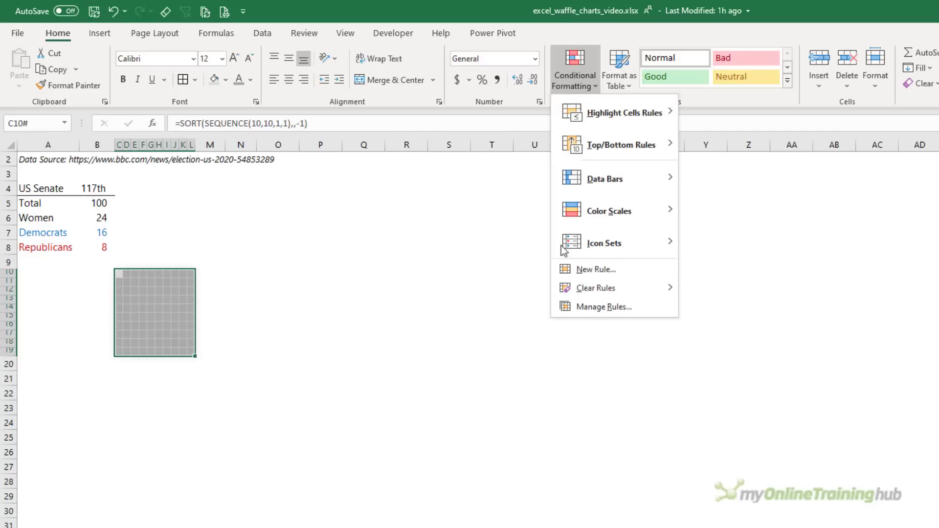
{"action": "left_click", "coordinate": [562, 270]}
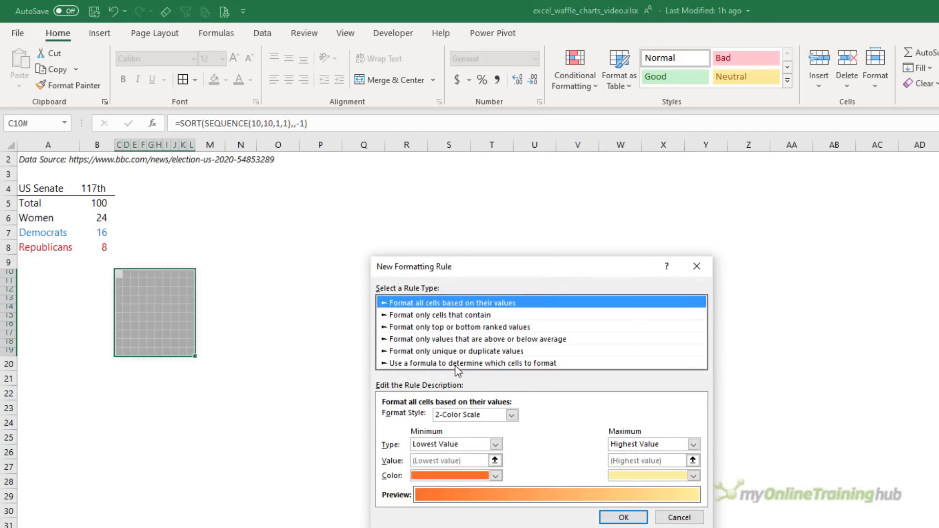
{"action": "left_click", "coordinate": [455, 364]}
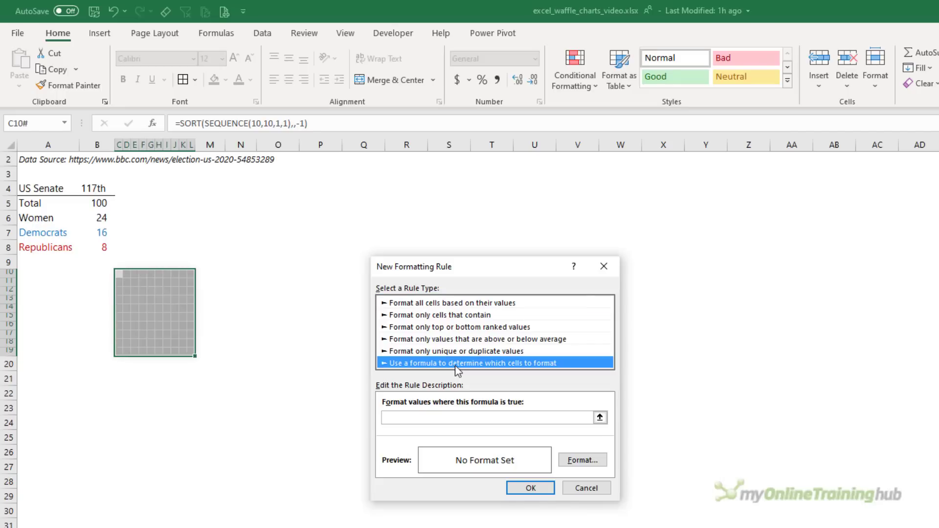
{"action": "left_click", "coordinate": [430, 417]}
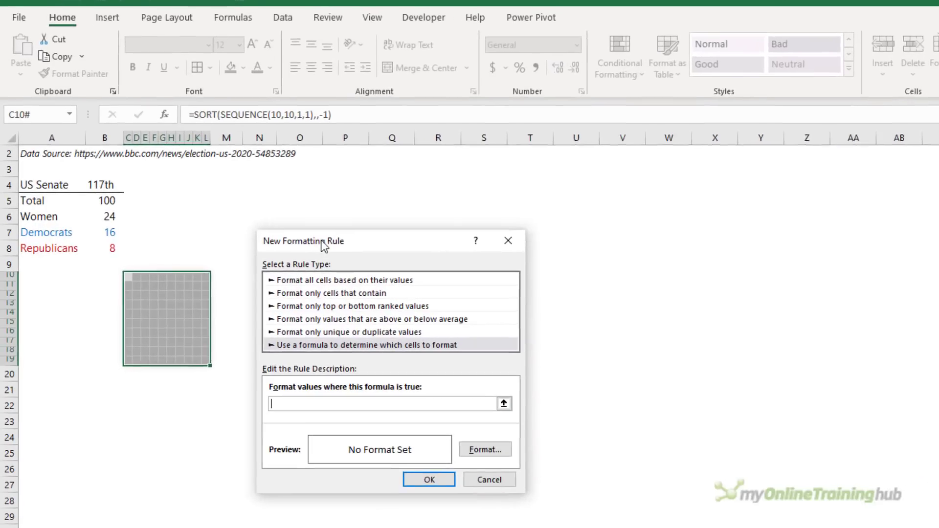
{"action": "left_click", "coordinate": [128, 276]}
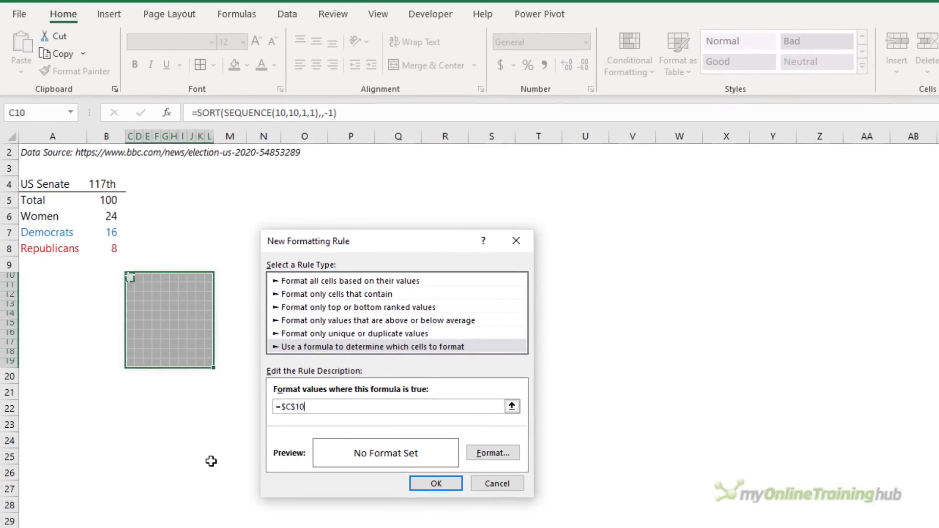
{"action": "key", "text": "F4"}
{"action": "key", "text": "F4"}
{"action": "key", "text": "F4"}
{"action": "type", "text": "<="}
{"action": "left_click", "coordinate": [108, 234]}
{"action": "type", "text": "+"}
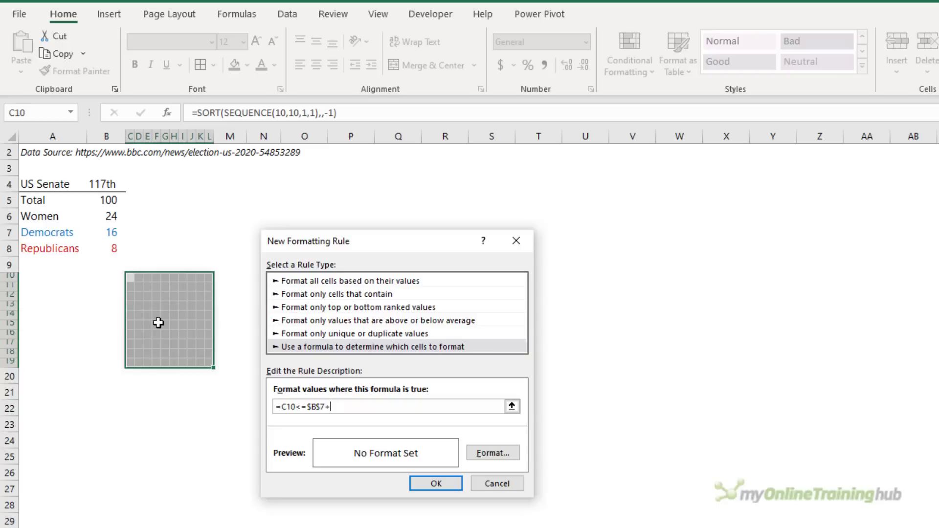
{"action": "left_click", "coordinate": [115, 249]}
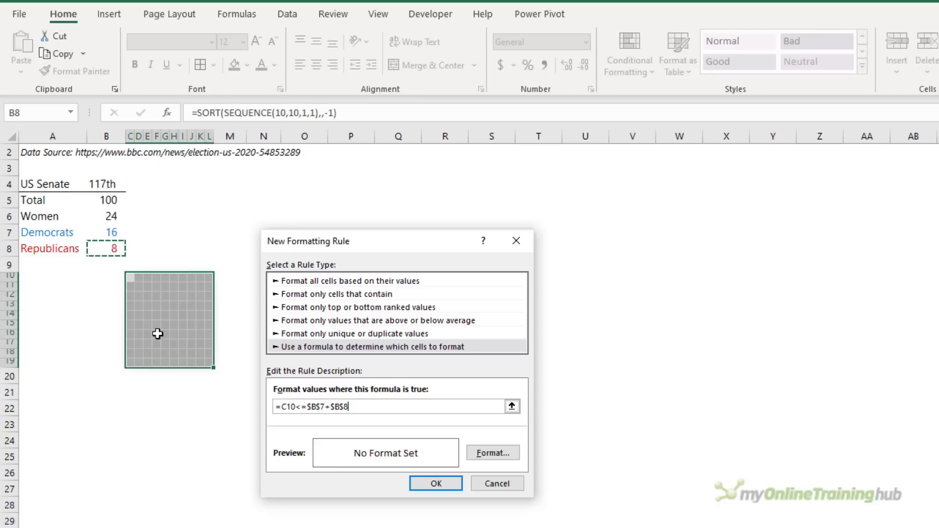
Step: Give the rule a red fill and apply it to the grid
{"action": "left_click", "coordinate": [485, 453]}
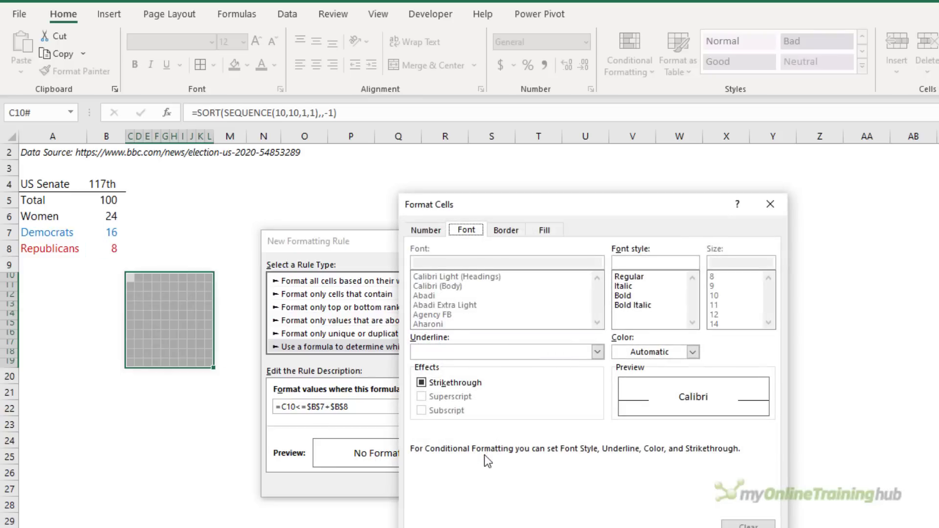
{"action": "left_click", "coordinate": [541, 230]}
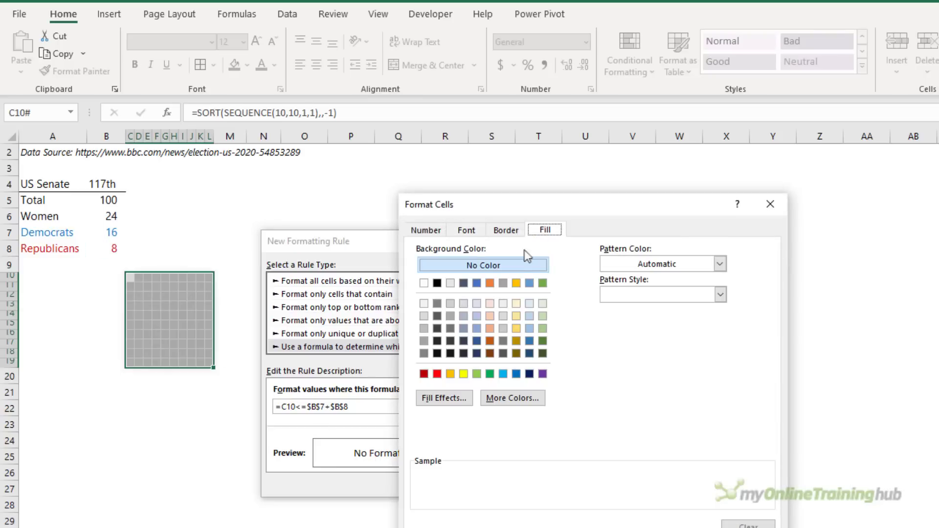
{"action": "left_click", "coordinate": [437, 374]}
{"action": "left_click", "coordinate": [642, 525]}
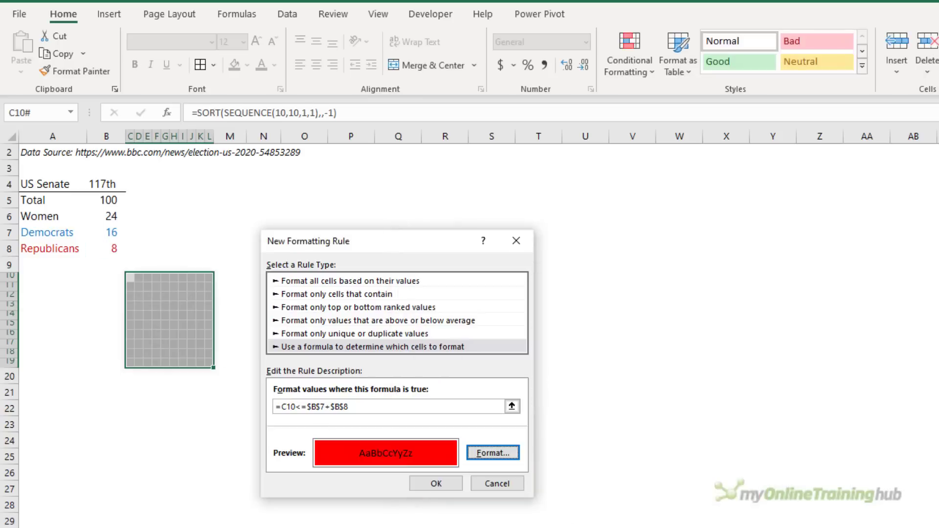
{"action": "left_click", "coordinate": [444, 483]}
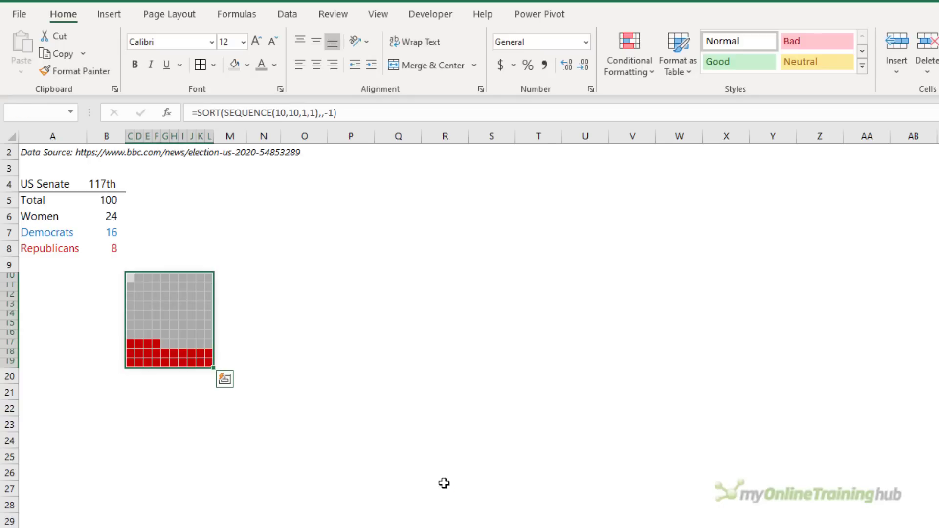
Step: Start a second formula rule comparing relative C10 with the Democrats count in $B$7
{"action": "left_click", "coordinate": [636, 60]}
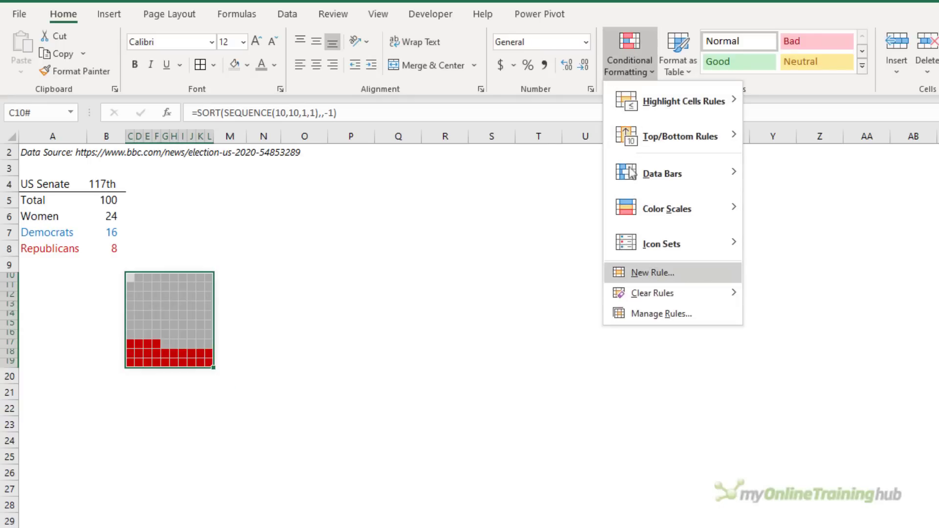
{"action": "left_click", "coordinate": [623, 272]}
{"action": "left_click", "coordinate": [376, 335]}
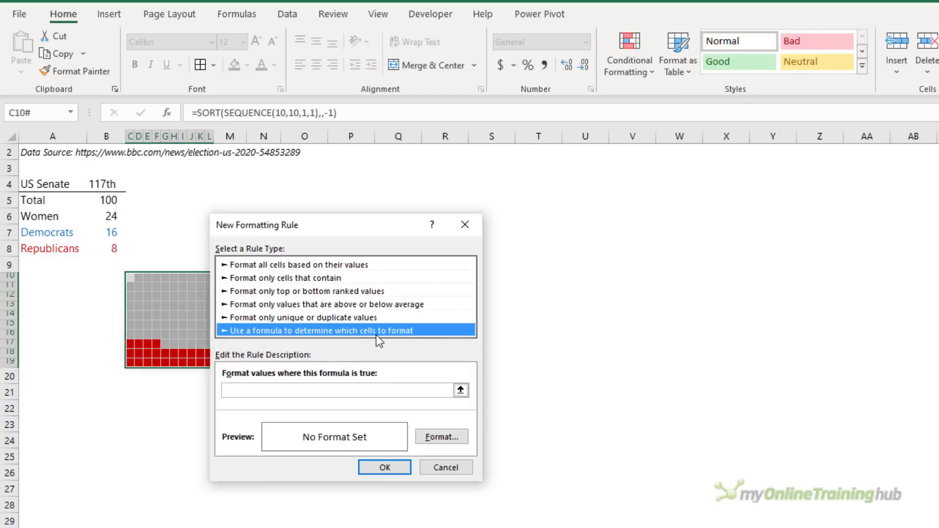
{"action": "left_click", "coordinate": [256, 390]}
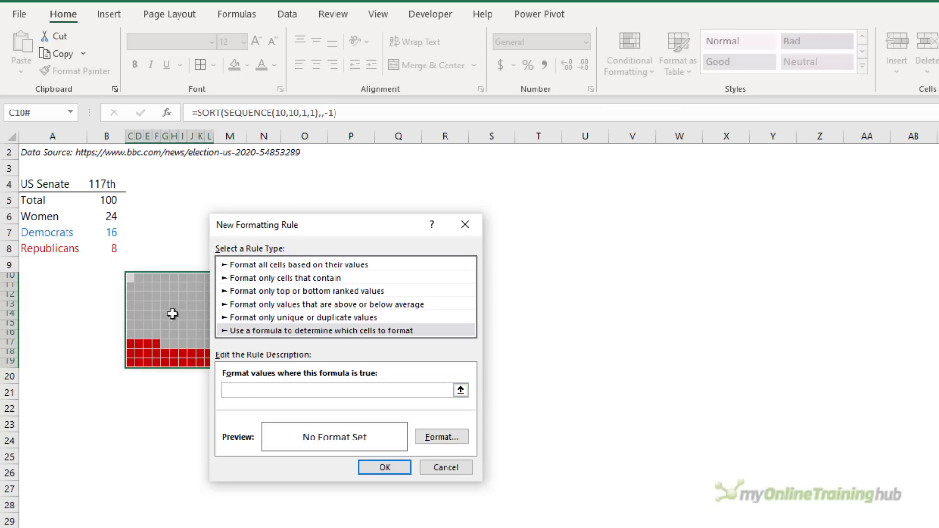
{"action": "left_click", "coordinate": [130, 277]}
{"action": "key", "text": "F4"}
{"action": "key", "text": "F4"}
{"action": "key", "text": "F4"}
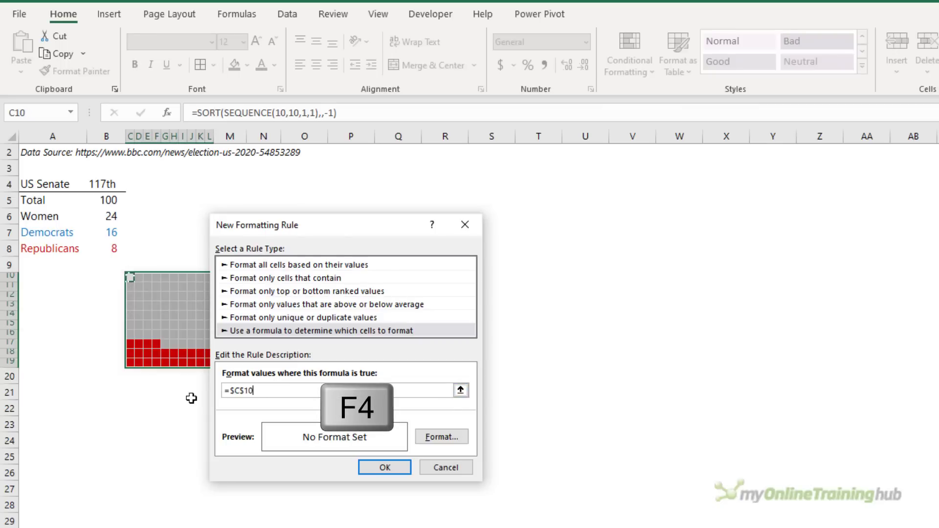
{"action": "type", "text": "<="}
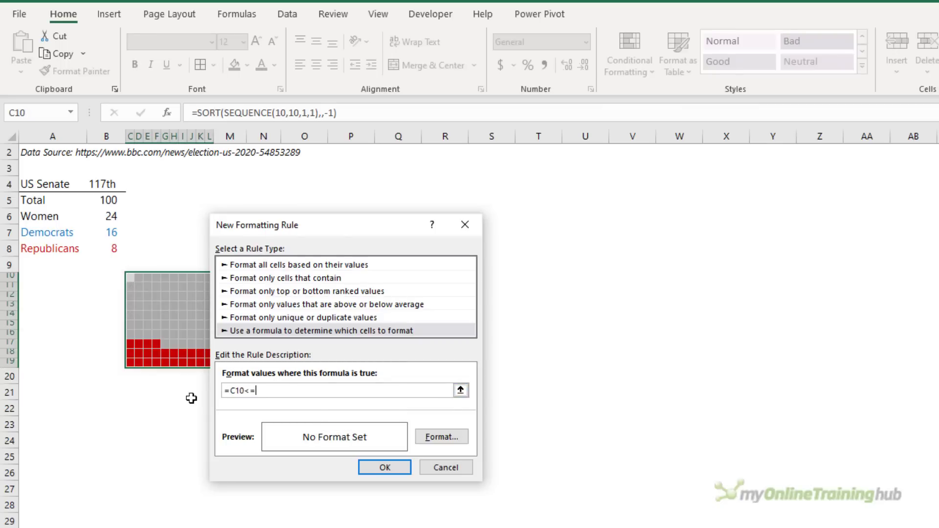
{"action": "left_click", "coordinate": [112, 232]}
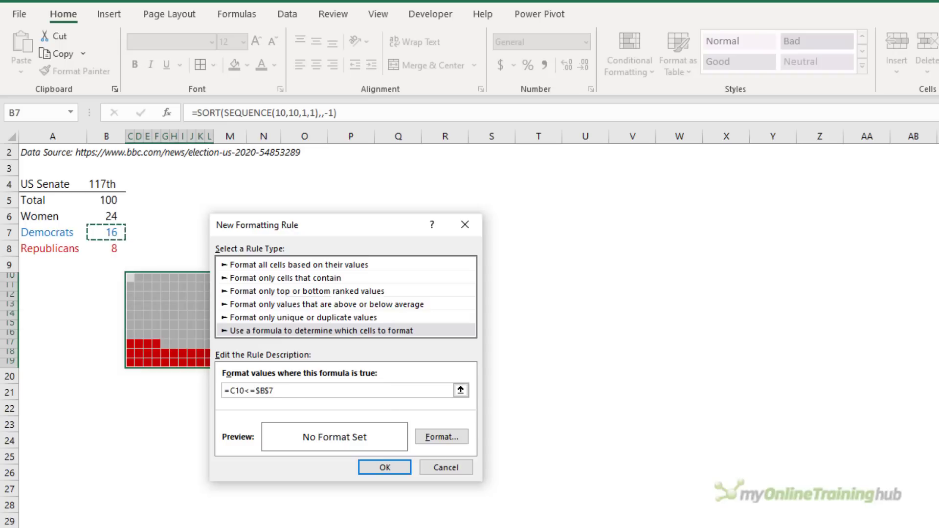
Step: Give the rule a blue fill, apply it, and review the blue and red squares
{"action": "left_click", "coordinate": [441, 436]}
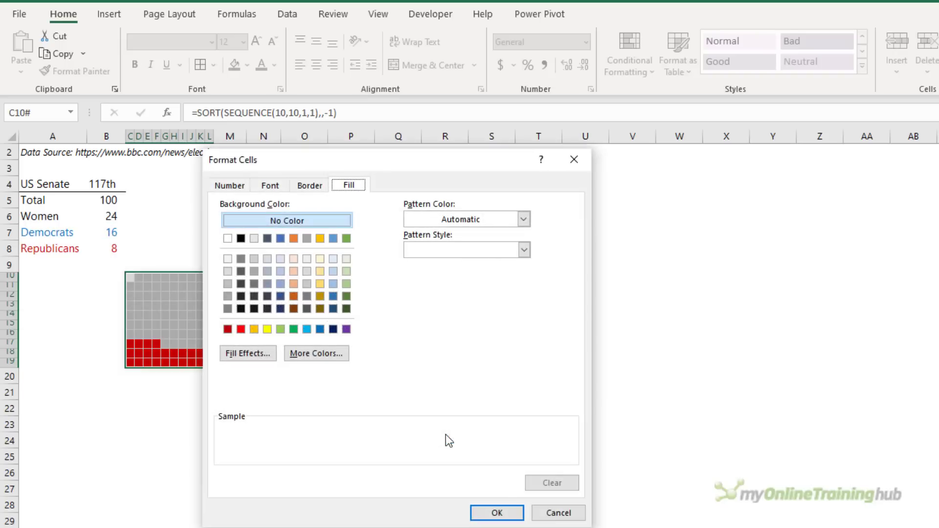
{"action": "left_click", "coordinate": [320, 329]}
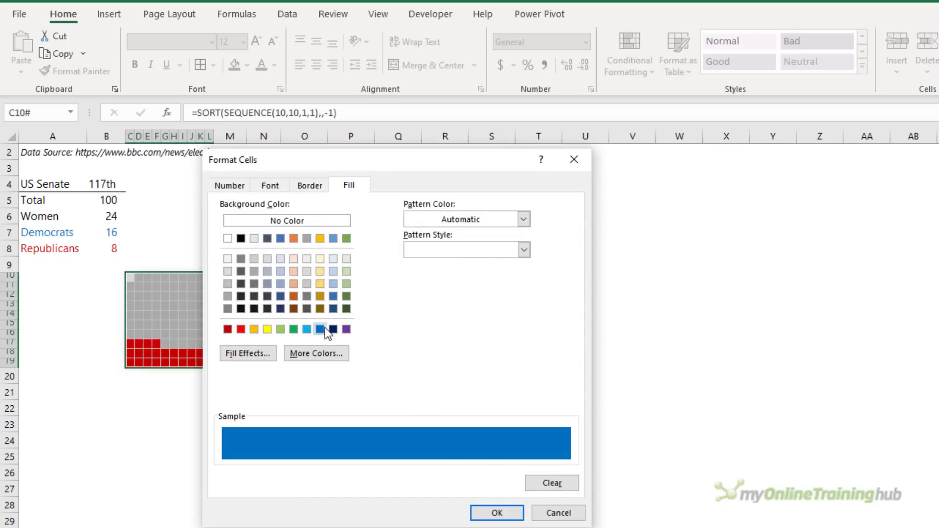
{"action": "left_click", "coordinate": [489, 512]}
{"action": "left_click", "coordinate": [389, 467]}
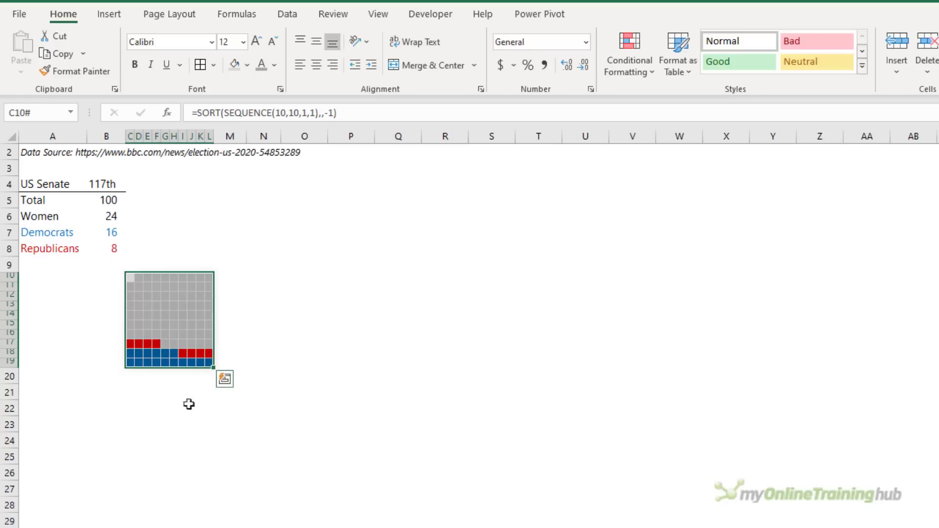
{"action": "left_click", "coordinate": [182, 405]}
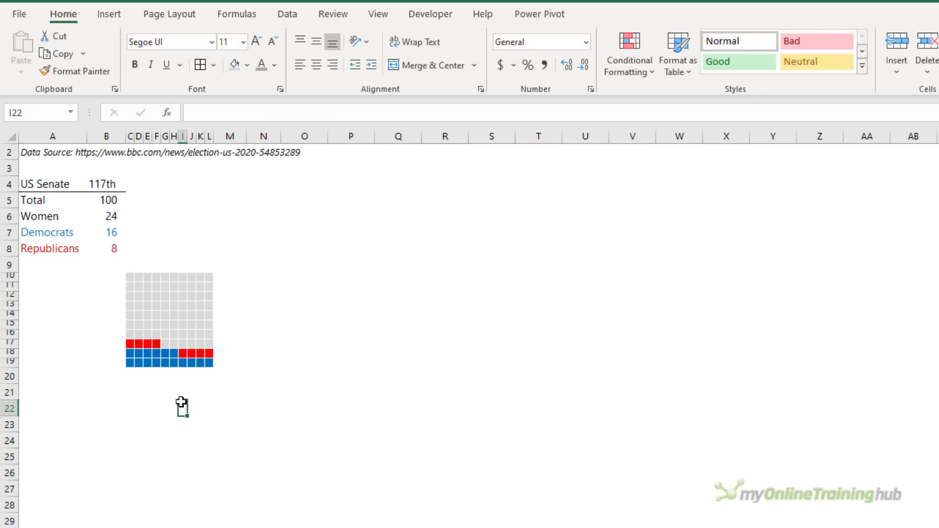
{"action": "left_click_drag", "start_coordinate": [128, 343], "coordinate": [211, 365]}
{"action": "left_click", "coordinate": [186, 423]}
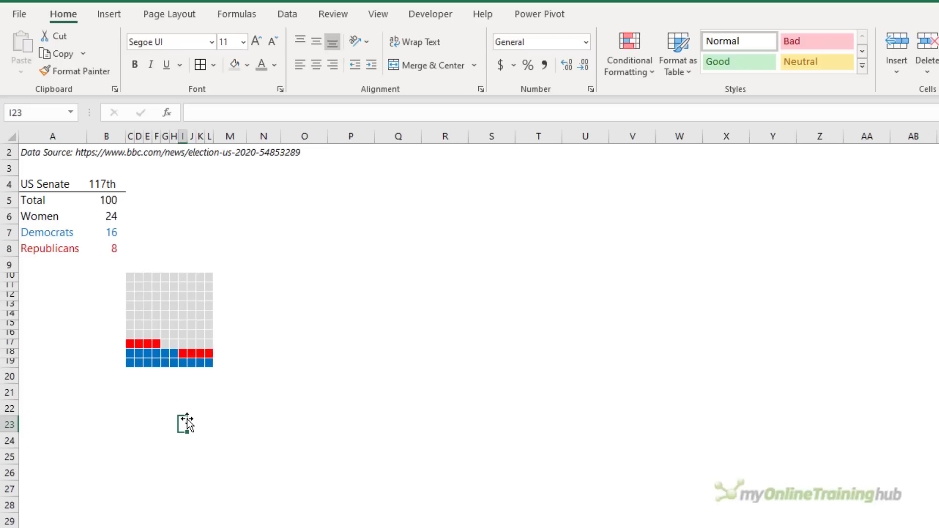
{"action": "key", "text": "Up"}
{"action": "key", "text": "Up"}
{"action": "key", "text": "Up"}
{"action": "key", "text": "Up"}
{"action": "key", "text": "Up"}
{"action": "key", "text": "Up"}
{"action": "key", "text": "Left"}
{"action": "key", "text": "Left"}
{"action": "key", "text": "Left"}
{"action": "left_click", "coordinate": [630, 64]}
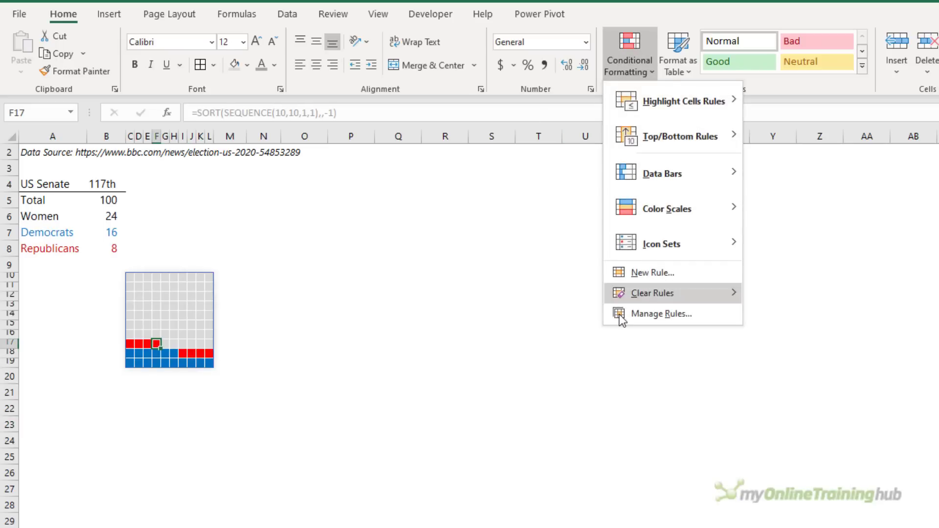
{"action": "left_click", "coordinate": [619, 313]}
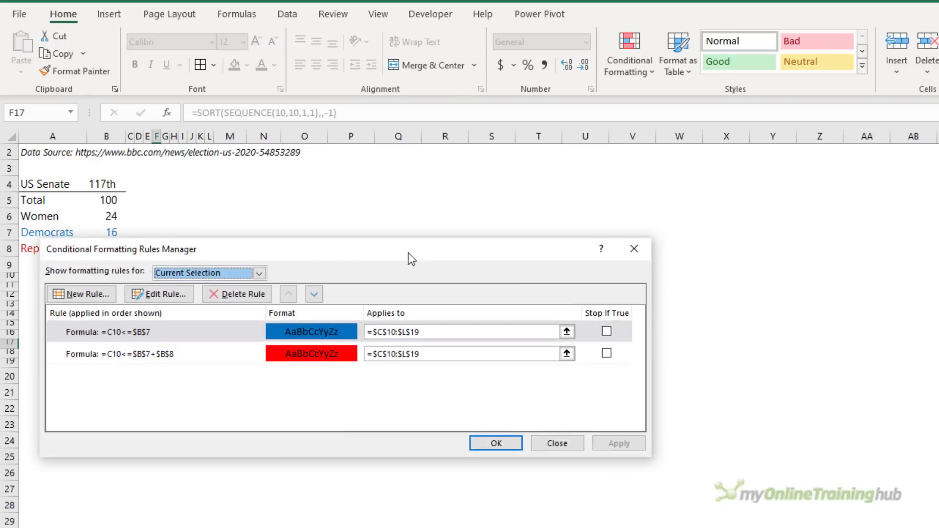
{"action": "left_click_drag", "start_coordinate": [411, 258], "coordinate": [409, 403]}
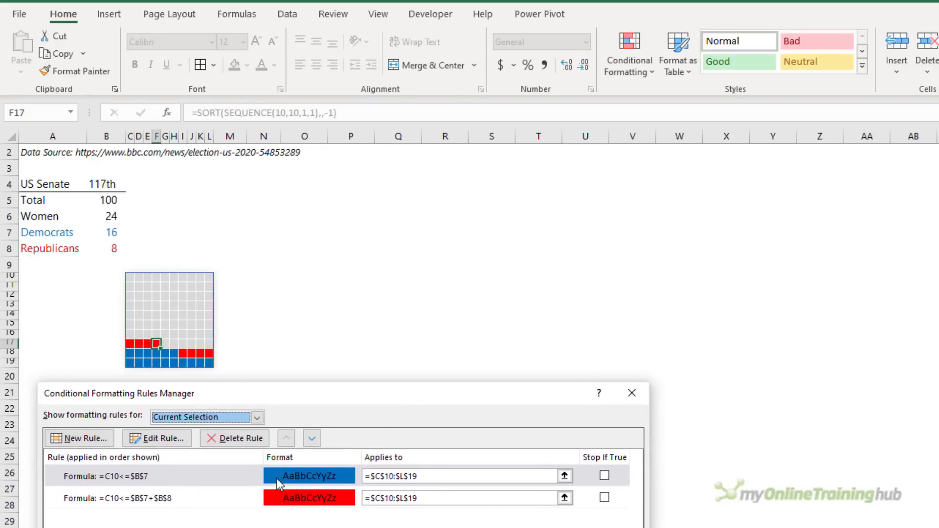
{"action": "left_click", "coordinate": [240, 480]}
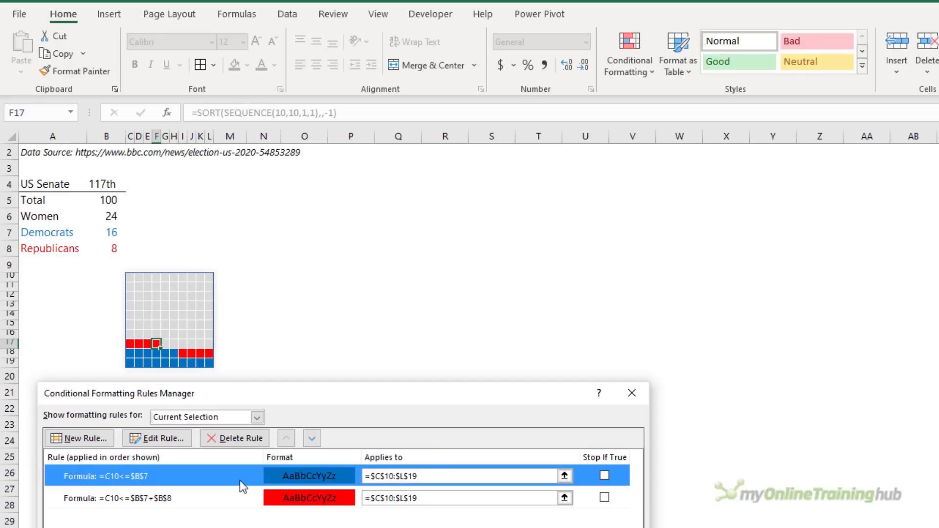
{"action": "left_click", "coordinate": [312, 439]}
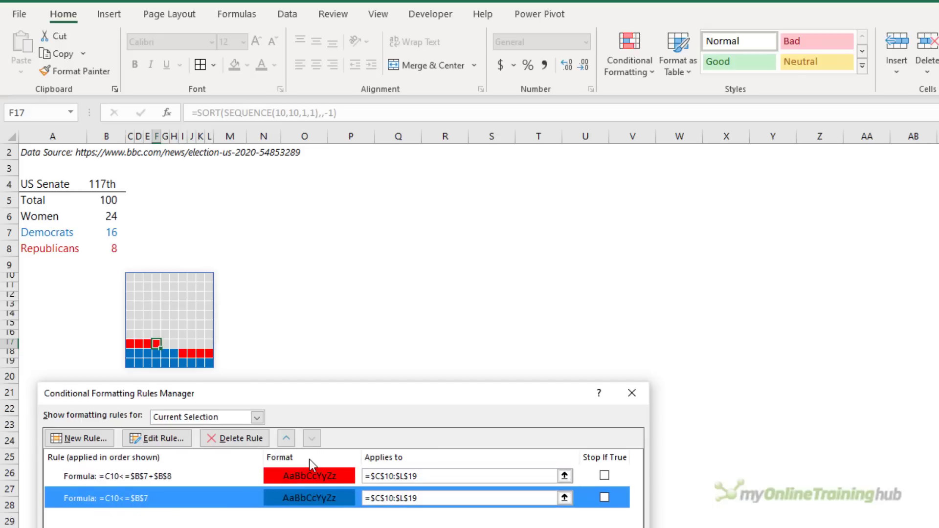
{"action": "left_click", "coordinate": [287, 440]}
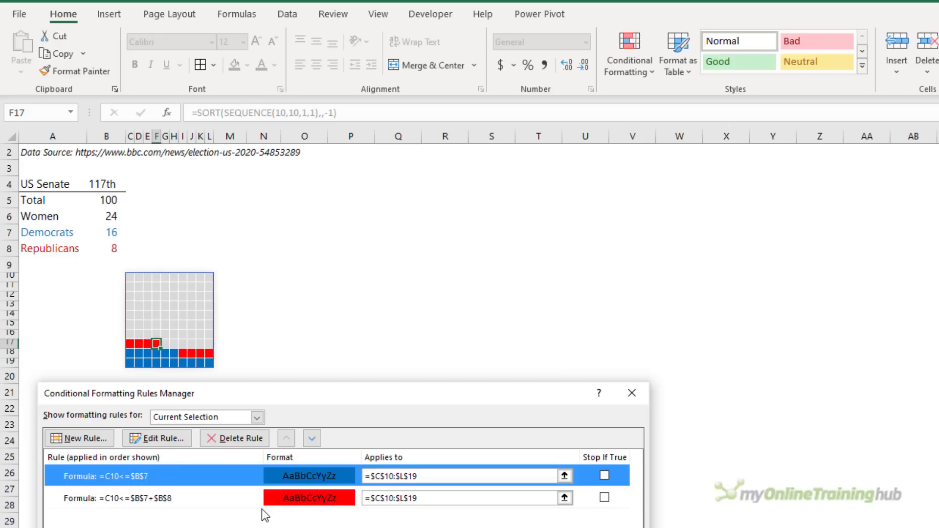
{"action": "key", "text": "Return"}
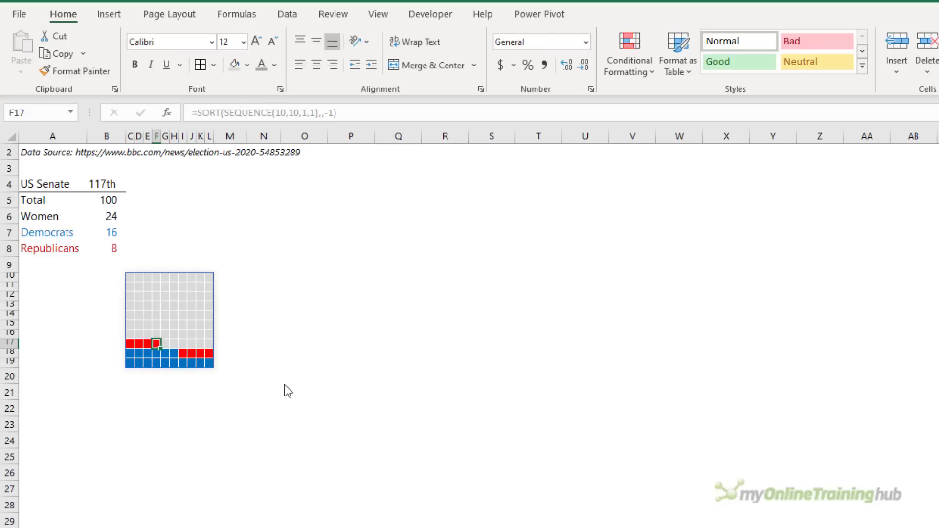
{"action": "left_click", "coordinate": [130, 252]}
{"action": "key", "text": "Right"}
{"action": "key", "text": "Right"}
{"action": "key", "text": "Right"}
{"action": "key", "text": "Right"}
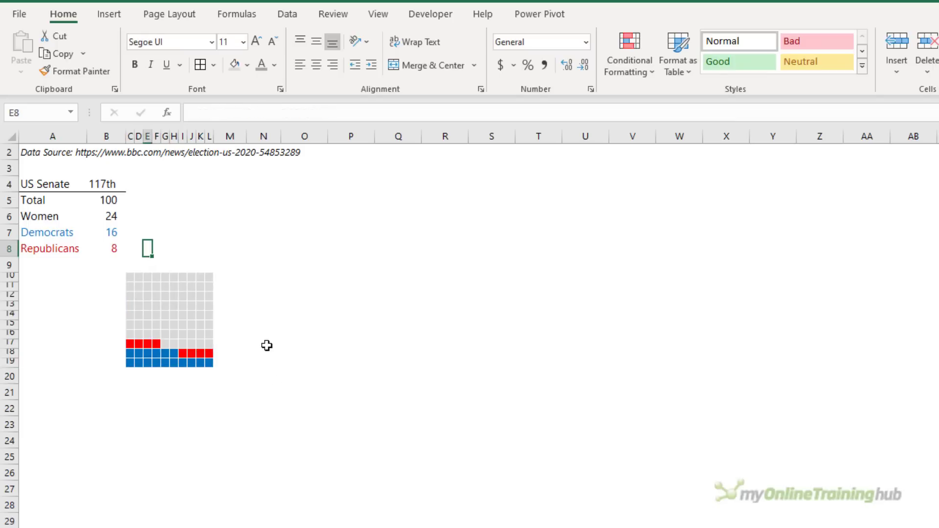
{"action": "key", "text": "Left"}
{"action": "key", "text": "Left"}
{"action": "key", "text": "Left"}
{"action": "key", "text": "Left"}
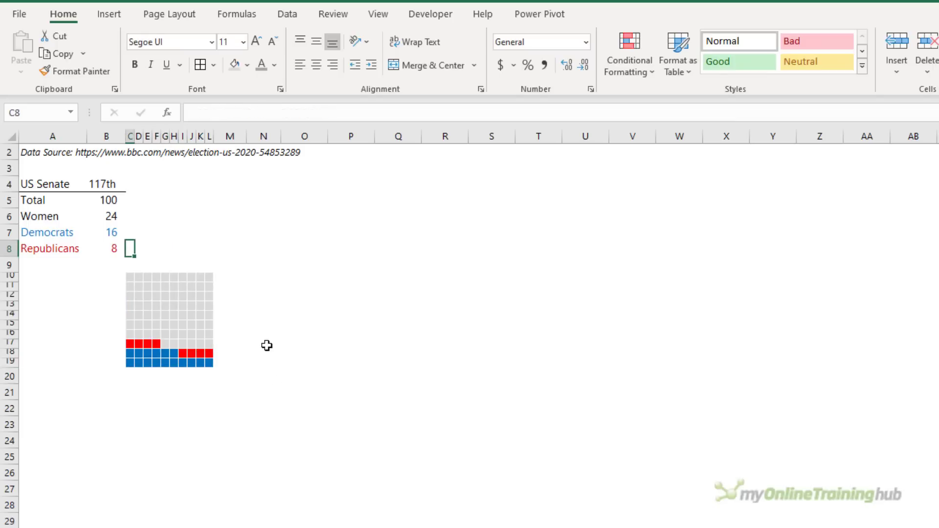
Step: Draw a text box above the waffle grid
{"action": "left_click", "coordinate": [108, 14]}
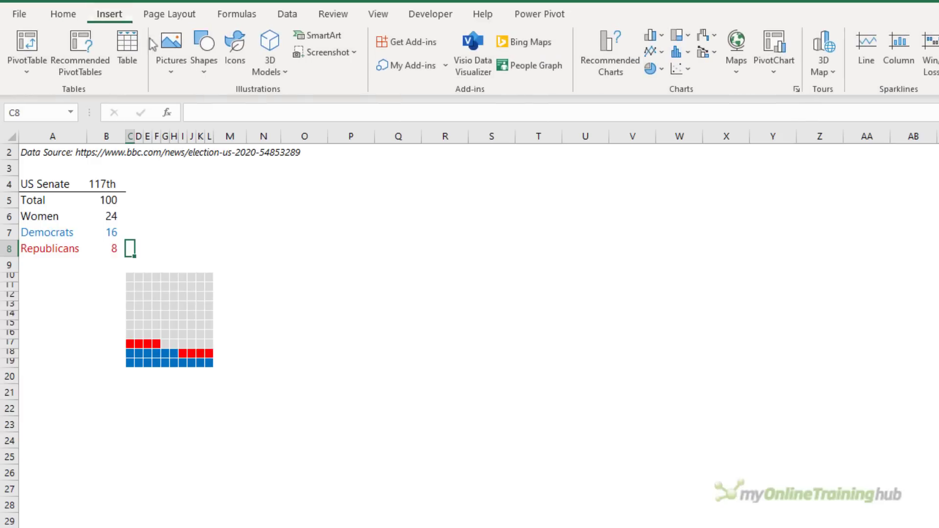
{"action": "left_click", "coordinate": [202, 71]}
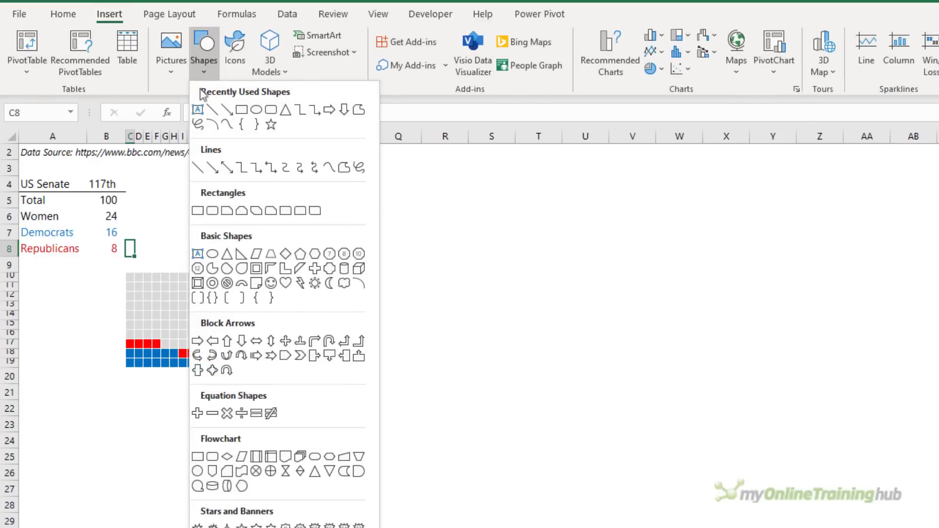
{"action": "left_click", "coordinate": [198, 110]}
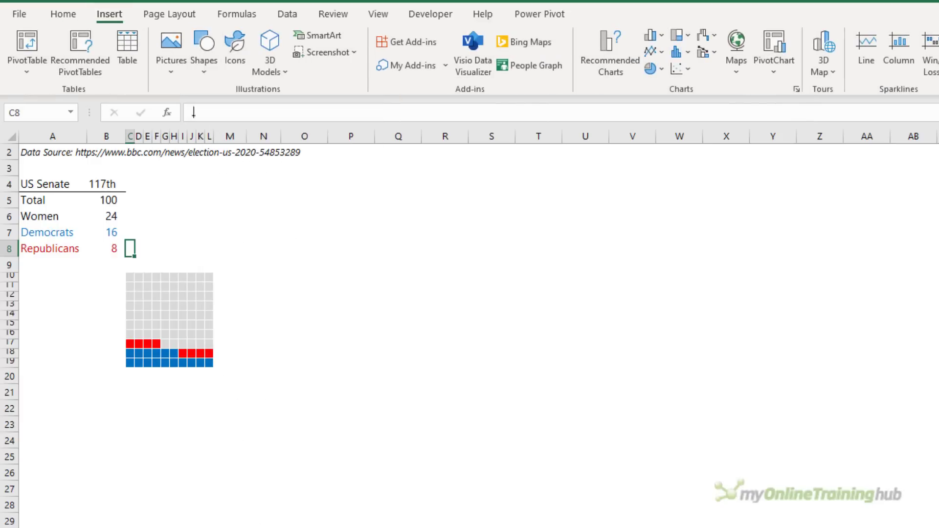
{"action": "left_click_drag", "start_coordinate": [126, 189], "coordinate": [219, 267]}
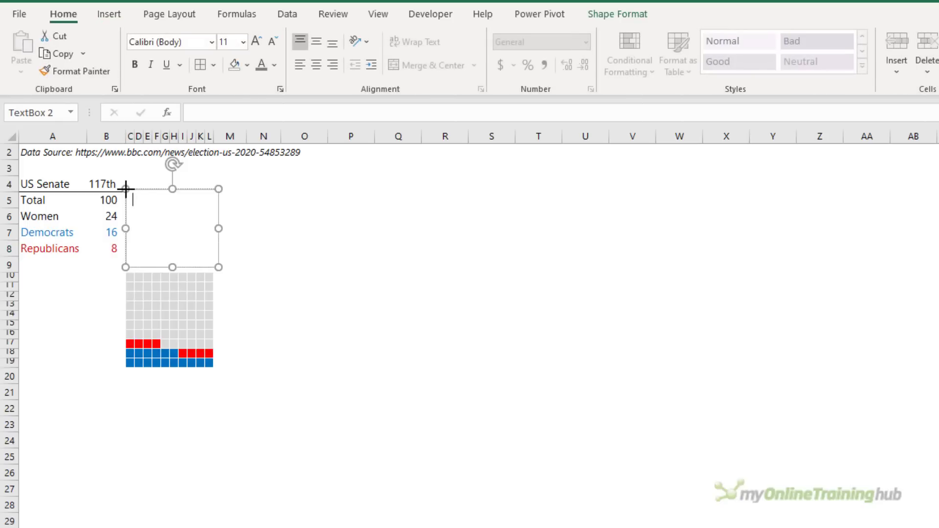
Step: Type the lines 'Senate:', '117th Congress', '24 Women:', '16 Democrats', '8 Republicans'
{"action": "type", "text": "Senate:"}
{"action": "key", "text": "Return"}
{"action": "type", "text": "117th Congress"}
{"action": "key", "text": "Return"}
{"action": "type", "text": "24"}
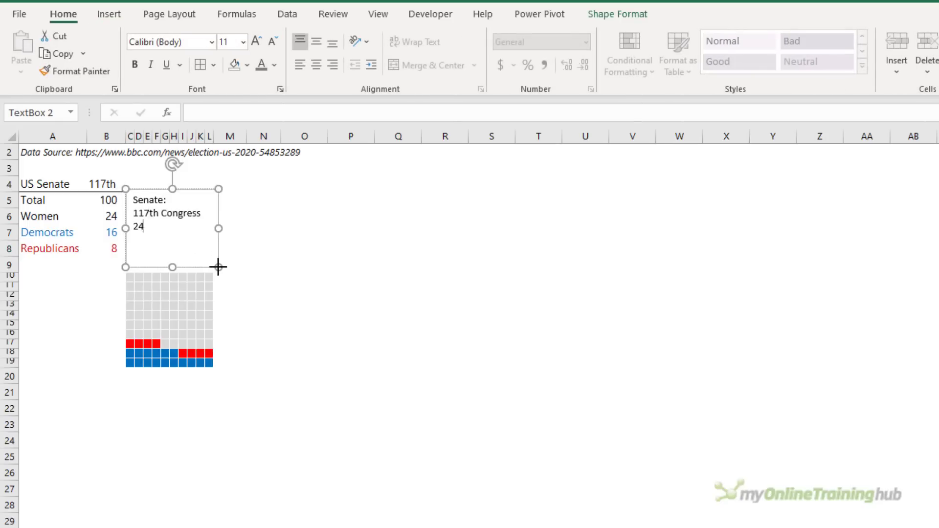
{"action": "type", "text": " Women:"}
{"action": "key", "text": "Return"}
{"action": "type", "text": "16 Democrats"}
{"action": "key", "text": "Return"}
{"action": "type", "text": "8"}
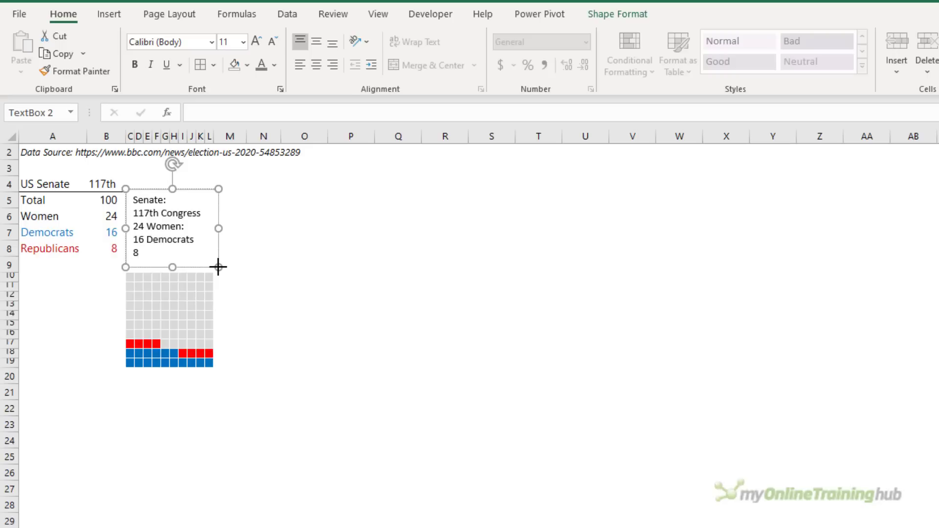
{"action": "type", "text": " Republicans"}
Step: Colour the '8 Republicans' line red
{"action": "key", "text": "shift+Home"}
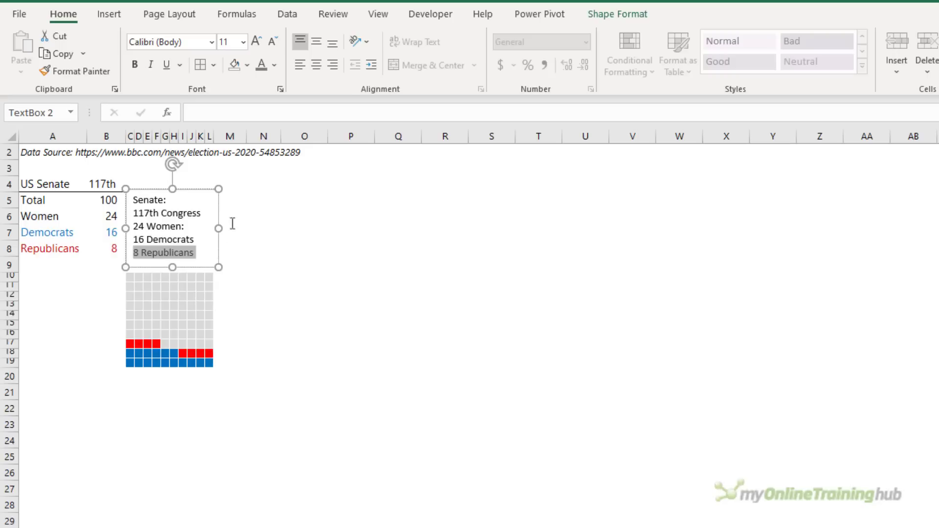
{"action": "left_click", "coordinate": [273, 65]}
{"action": "left_click", "coordinate": [273, 224]}
{"action": "key", "text": "Up"}
{"action": "key", "text": "shift+End"}
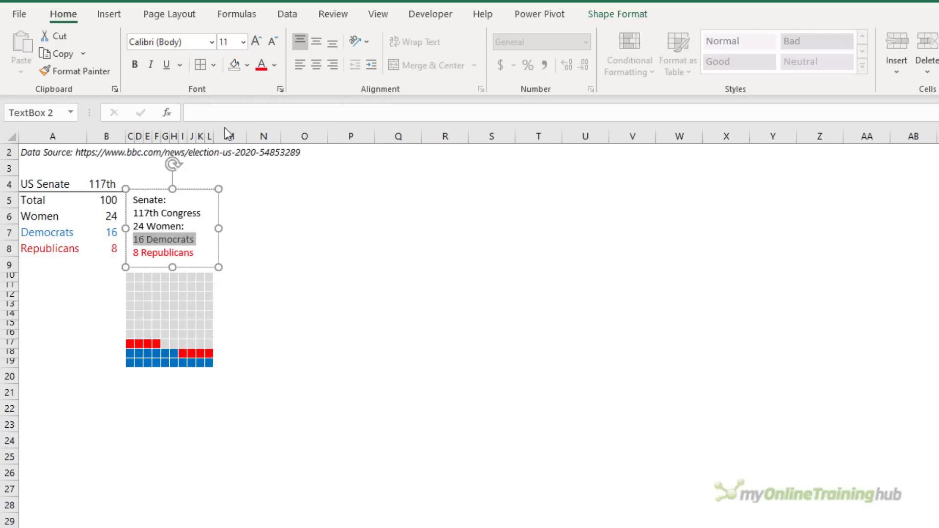
Step: Colour the '16 Democrats' line blue and the '24 Women:' line black
{"action": "left_click", "coordinate": [274, 65]}
{"action": "left_click", "coordinate": [348, 224]}
{"action": "key", "text": "Up"}
{"action": "key", "text": "shift+End"}
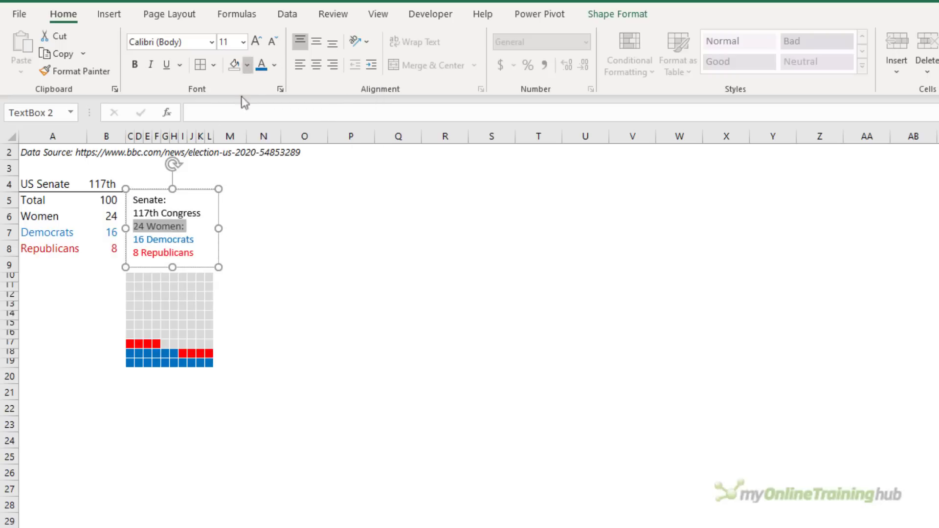
{"action": "left_click", "coordinate": [274, 65]}
{"action": "left_click", "coordinate": [272, 125]}
Step: Make the 'Senate: 117th Congress' title lines grey and bold
{"action": "left_click_drag", "start_coordinate": [205, 213], "coordinate": [136, 200]}
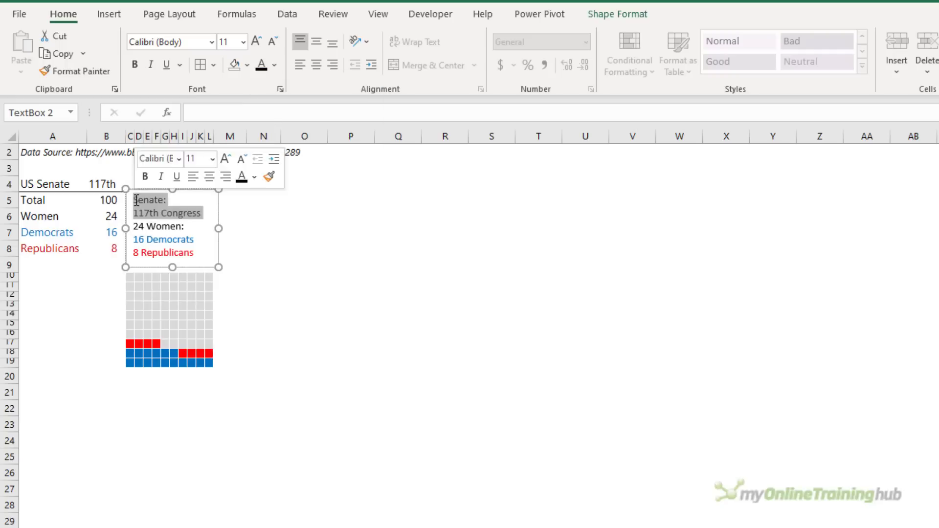
{"action": "left_click", "coordinate": [274, 65]}
{"action": "left_click", "coordinate": [286, 144]}
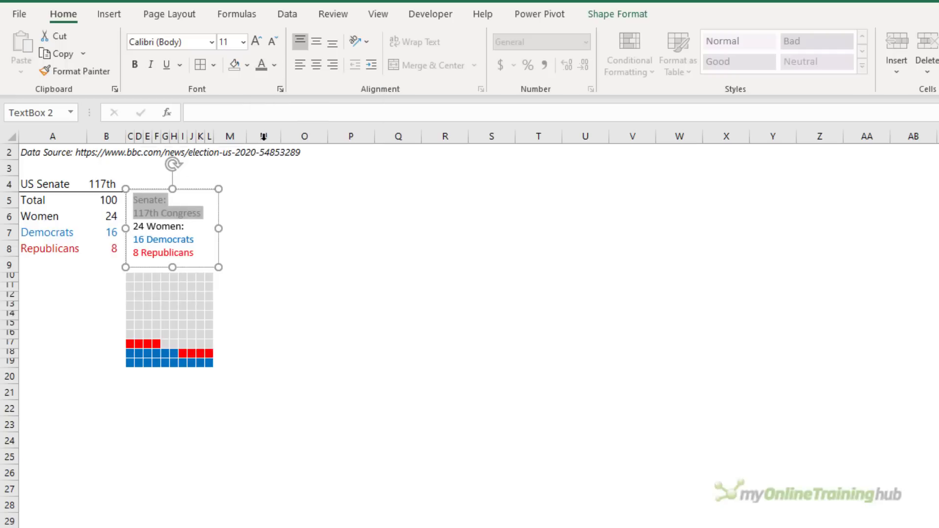
{"action": "left_click", "coordinate": [135, 64]}
Step: Remove the text box outline
{"action": "left_click", "coordinate": [247, 219]}
{"action": "left_click", "coordinate": [218, 196]}
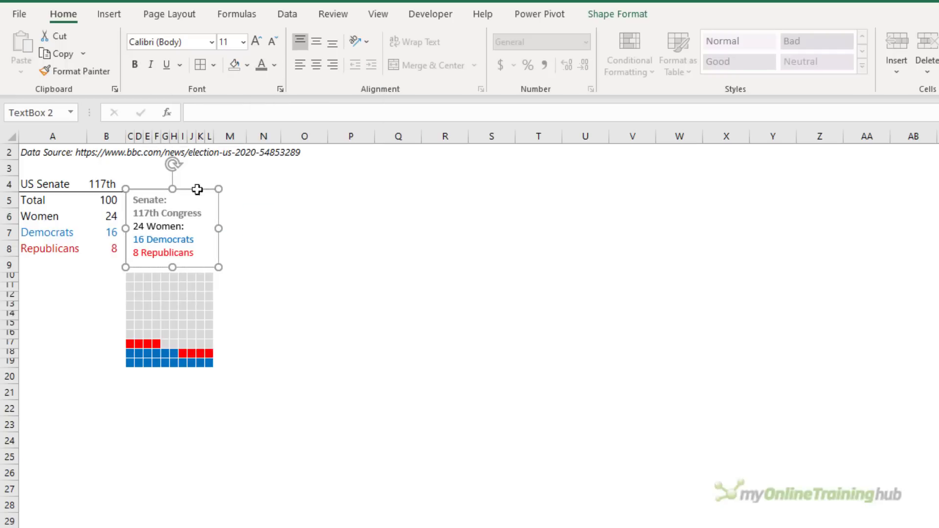
{"action": "left_click", "coordinate": [606, 14]}
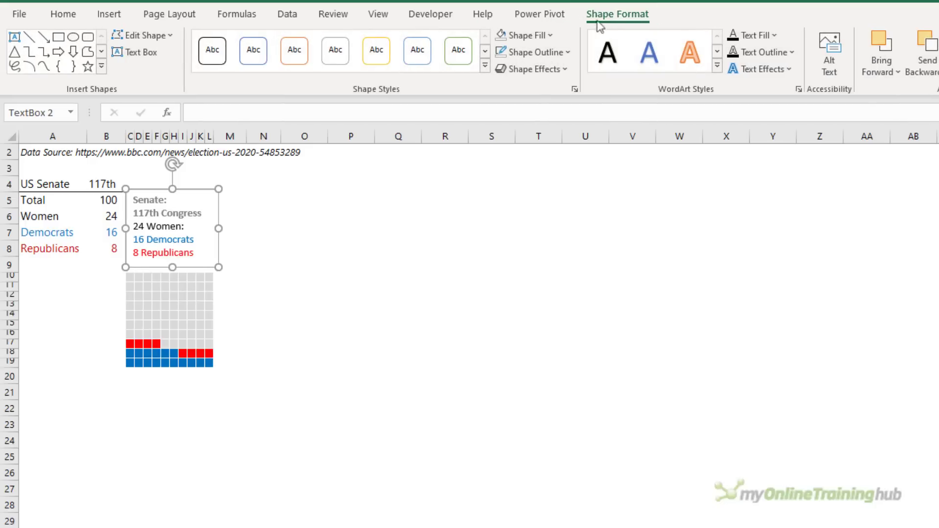
{"action": "left_click", "coordinate": [562, 52]}
{"action": "left_click", "coordinate": [522, 236]}
{"action": "left_click", "coordinate": [349, 307]}
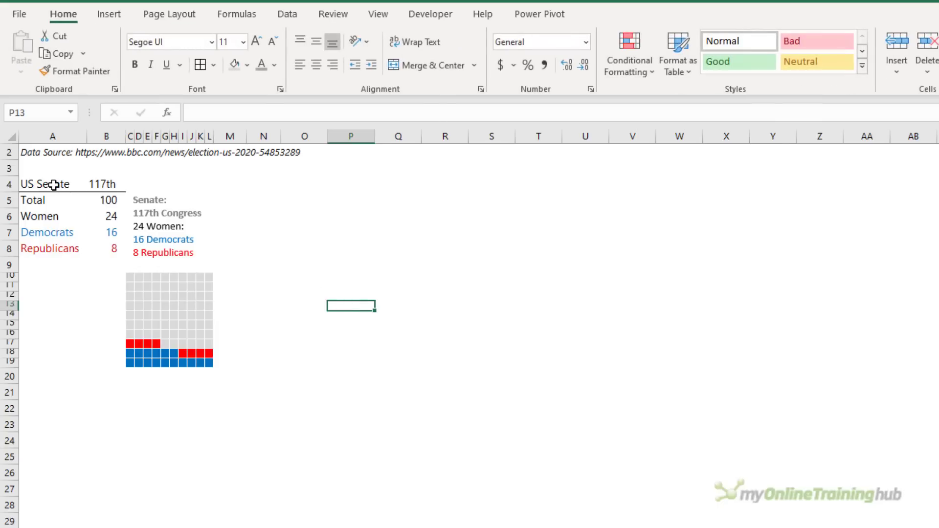
Step: Nudge the Senate text box into place just above the waffle grid
{"action": "left_click_drag", "start_coordinate": [53, 185], "coordinate": [109, 247]}
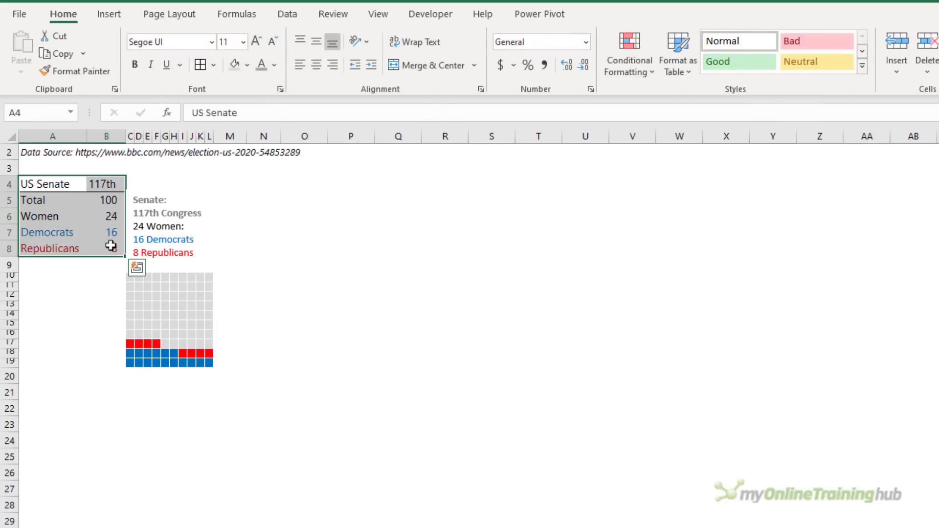
{"action": "left_click", "coordinate": [270, 260]}
{"action": "left_click", "coordinate": [180, 204]}
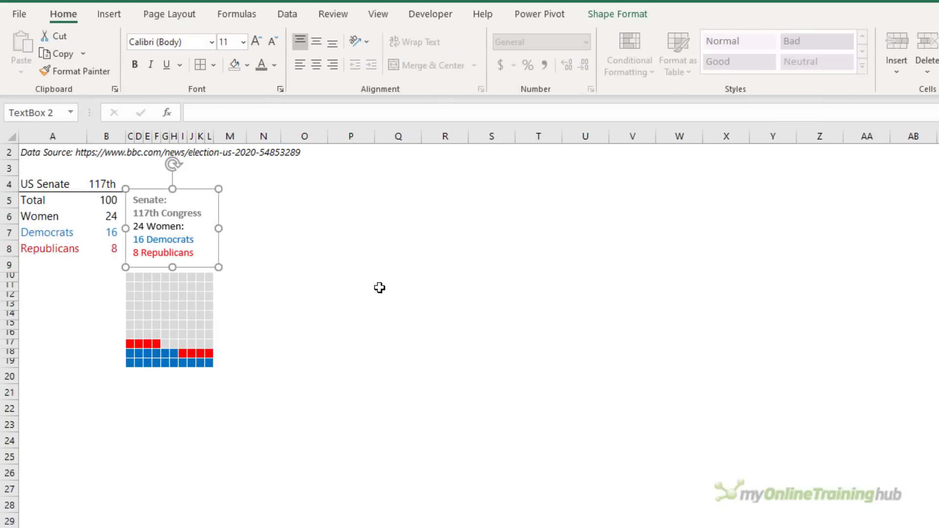
{"action": "key", "text": "Left"}
{"action": "key", "text": "Left"}
{"action": "key", "text": "Left"}
{"action": "key", "text": "Down"}
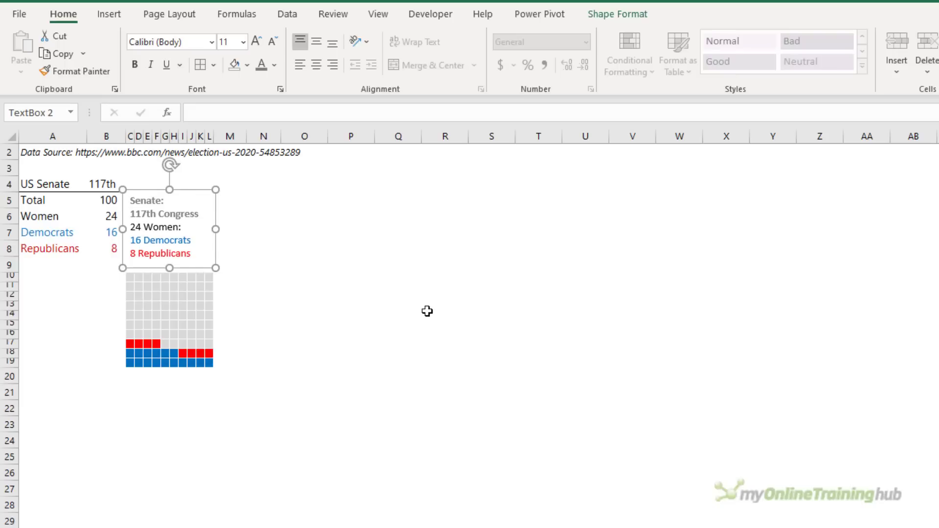
{"action": "key", "text": "Down"}
{"action": "key", "text": "Down"}
{"action": "key", "text": "Down"}
{"action": "key", "text": "Down"}
{"action": "key", "text": "Down"}
{"action": "key", "text": "Down"}
{"action": "key", "text": "Down"}
{"action": "key", "text": "Down"}
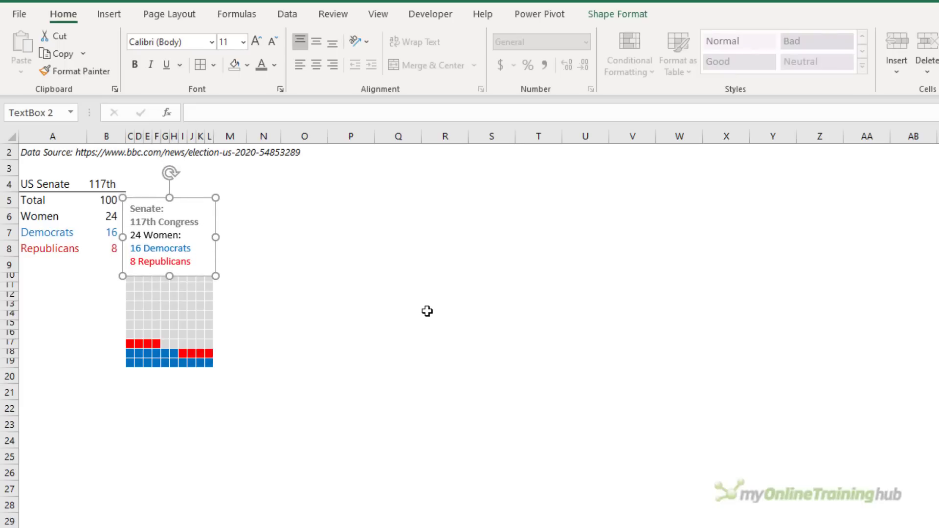
{"action": "key", "text": "Up"}
{"action": "key", "text": "Up"}
{"action": "key", "text": "Up"}
{"action": "key", "text": "Up"}
{"action": "key", "text": "Up"}
{"action": "key", "text": "Up"}
{"action": "key", "text": "Up"}
{"action": "left_click", "coordinate": [293, 359]}
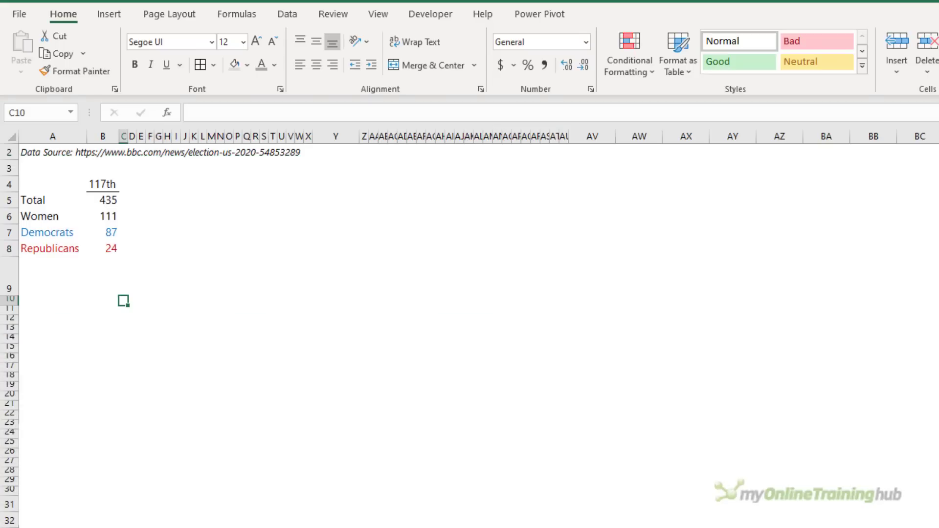
Step: Enter =SORT(SEQUENCE(20,ROUNDUP(B5/20,0),1,1),,-1) in C10 to spill a descending 20×22 House grid
{"action": "left_click_drag", "start_coordinate": [122, 301], "coordinate": [301, 506]}
{"action": "left_click", "coordinate": [123, 302]}
{"action": "type", "text": "=sort"}
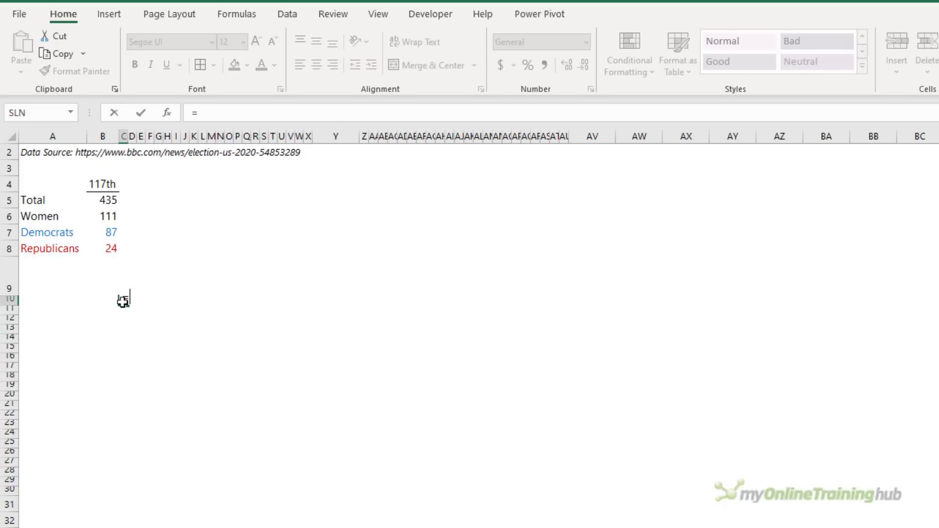
{"action": "key", "text": "Tab"}
{"action": "type", "text": "seq"}
{"action": "key", "text": "Tab"}
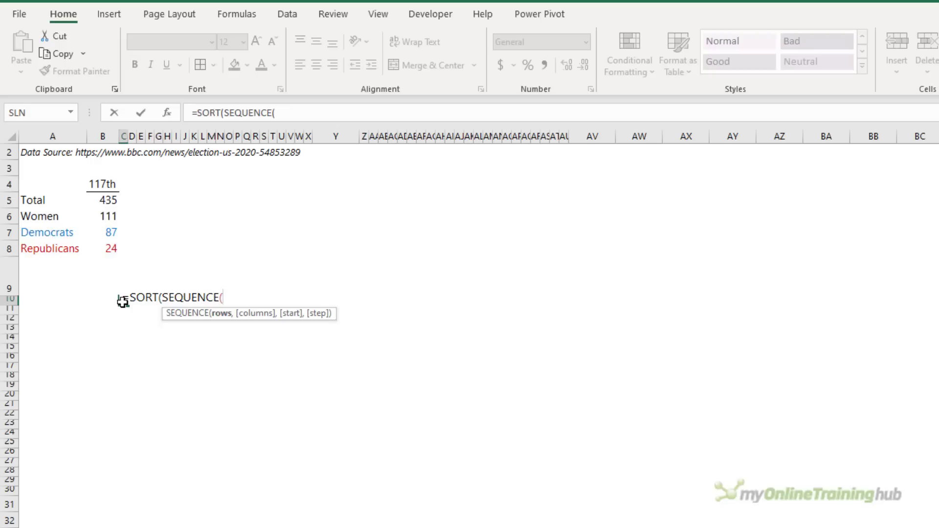
{"action": "type", "text": "20,"}
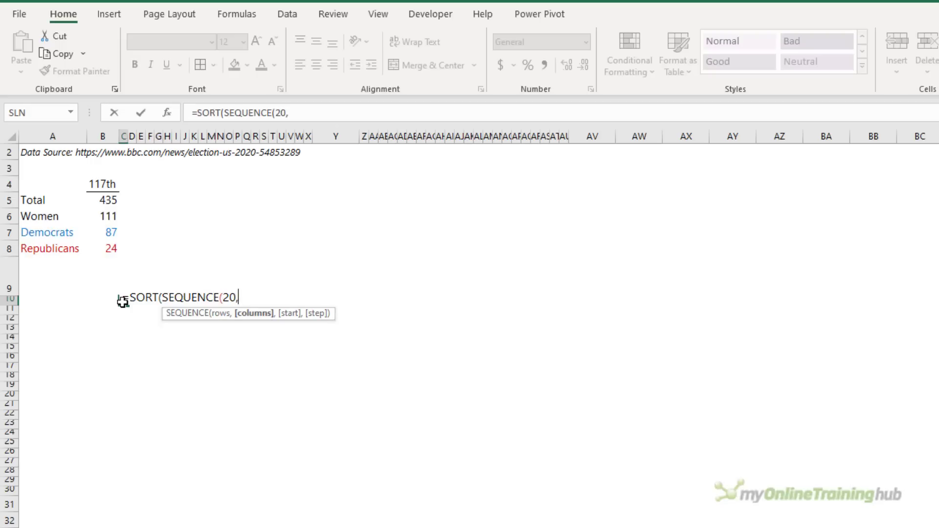
{"action": "type", "text": "round"}
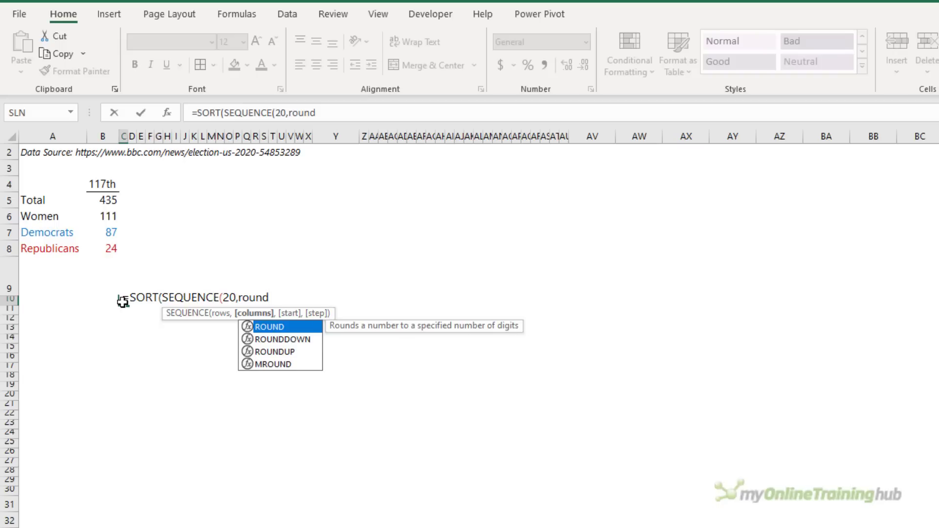
{"action": "key", "text": "Down"}
{"action": "key", "text": "Down"}
{"action": "key", "text": "Tab"}
{"action": "left_click", "coordinate": [107, 202]}
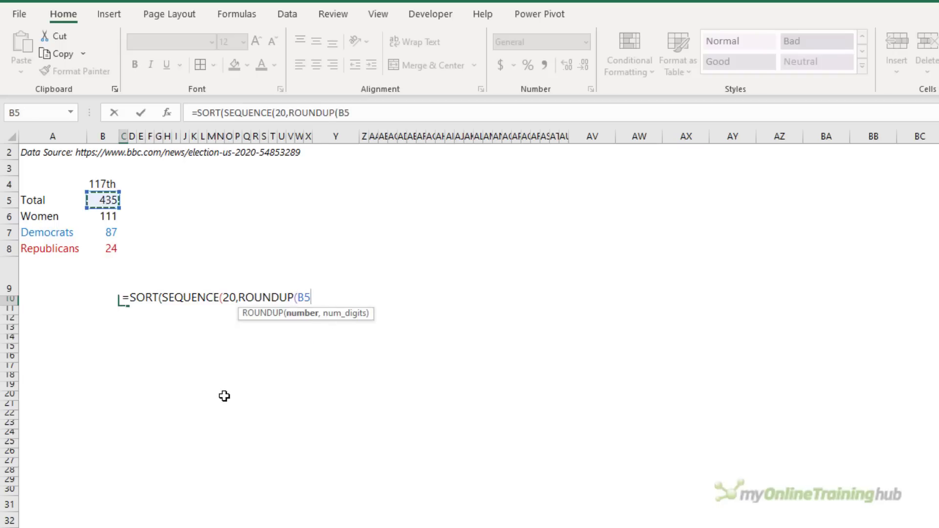
{"action": "type", "text": "/20"}
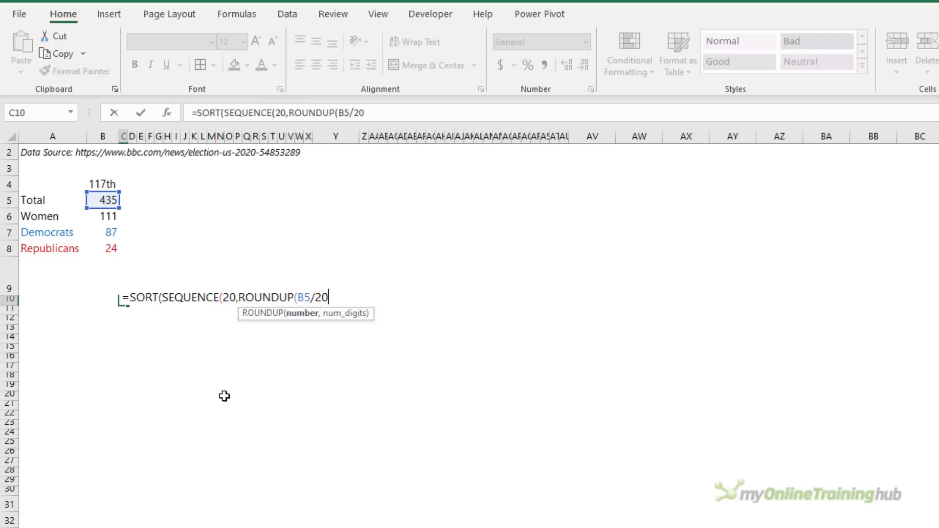
{"action": "type", "text": ",0"}
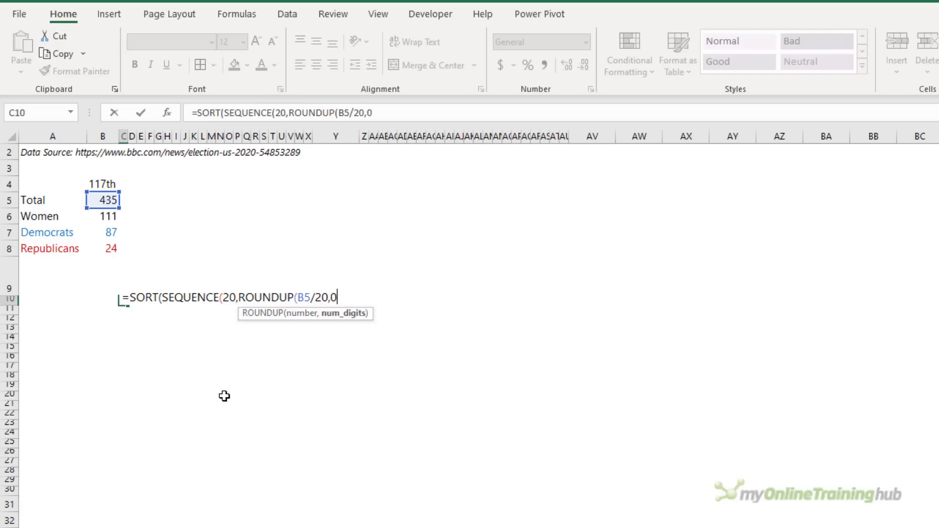
{"action": "type", "text": ")"}
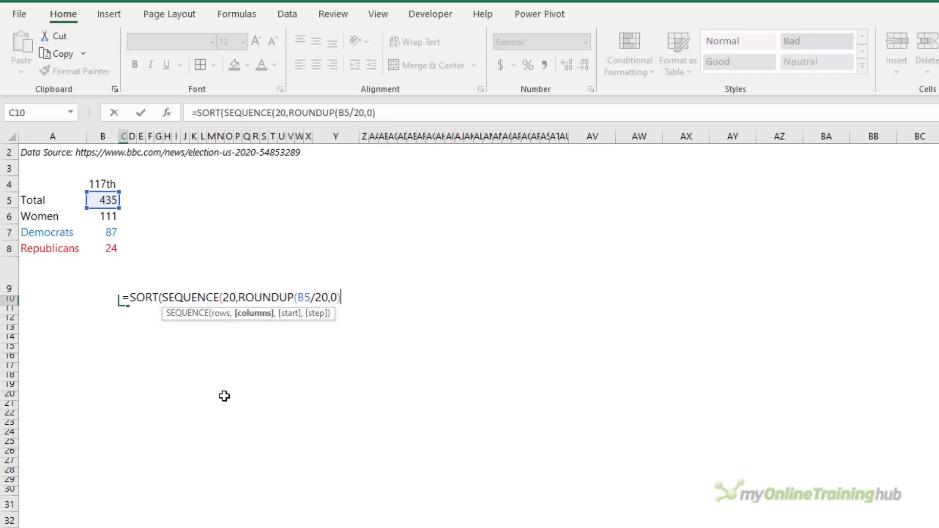
{"action": "type", "text": ",1"}
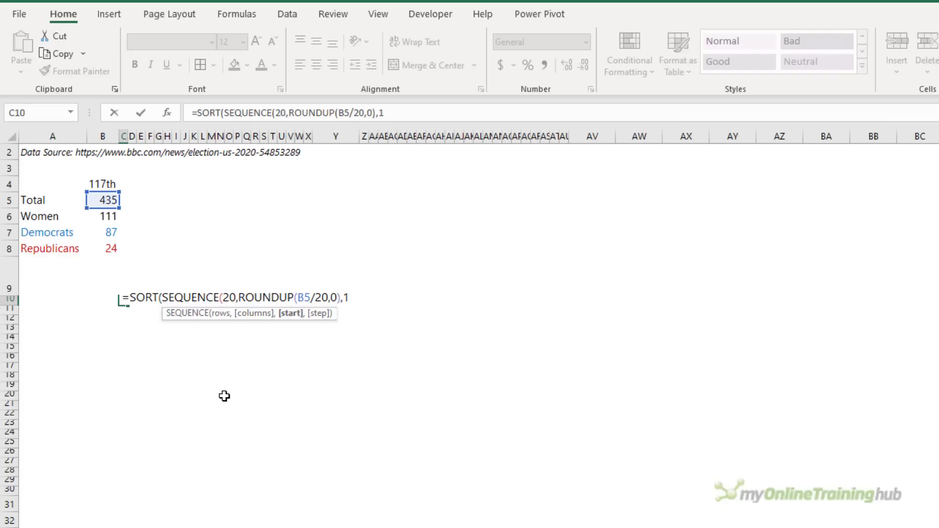
{"action": "type", "text": ",1),"}
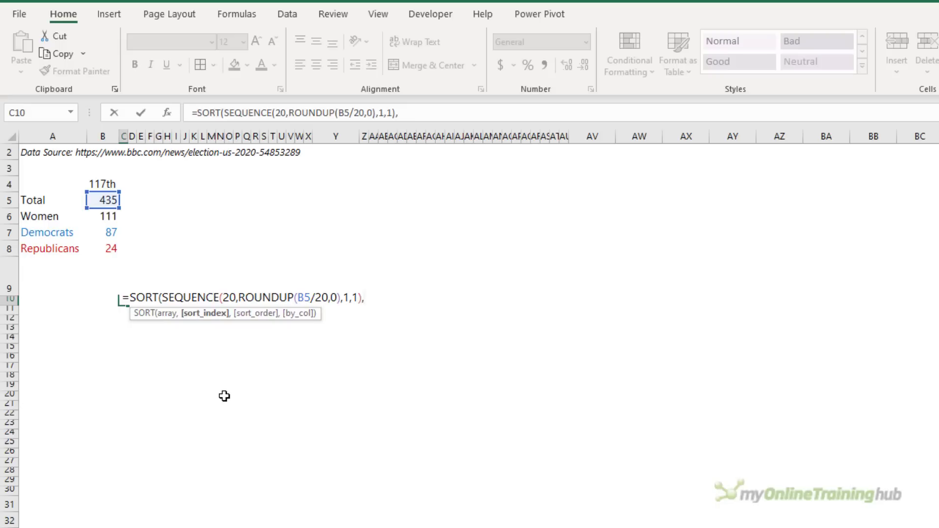
{"action": "type", "text": ",-1"}
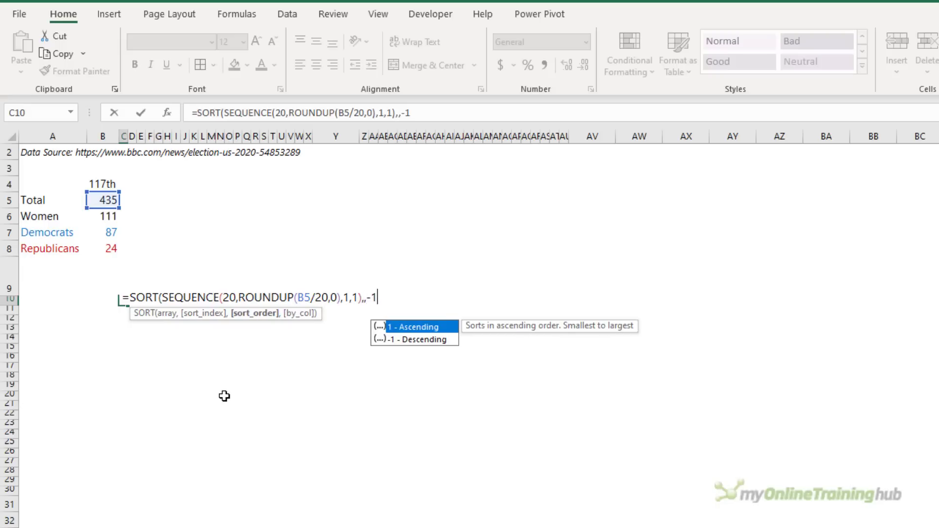
{"action": "type", "text": ")"}
{"action": "key", "text": "Return"}
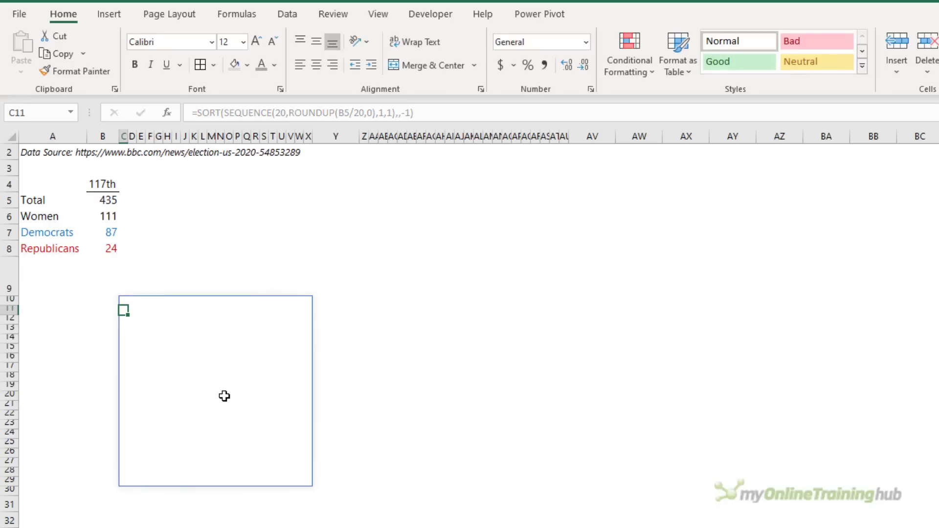
{"action": "key", "text": "Up"}
{"action": "left_click", "coordinate": [306, 481], "text": "shift"}
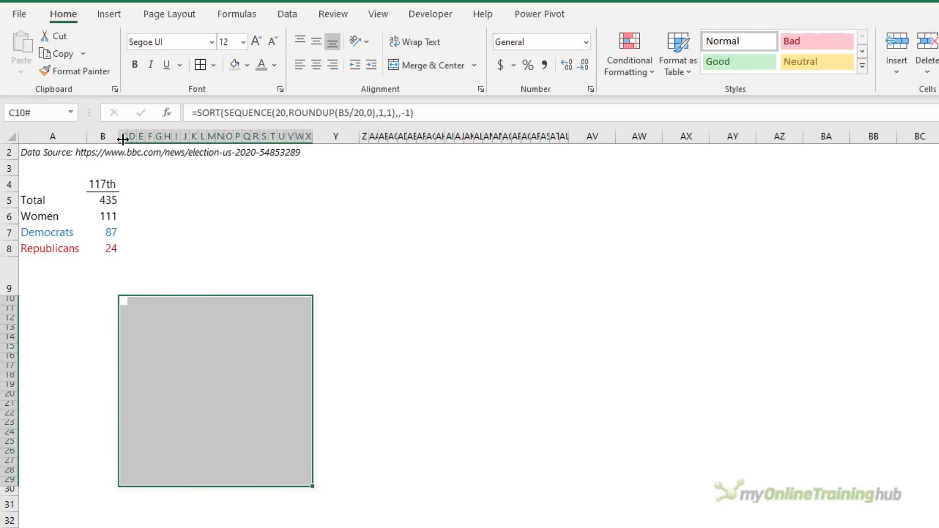
{"action": "left_click_drag", "start_coordinate": [123, 136], "coordinate": [308, 136]}
{"action": "double_click", "coordinate": [308, 136]}
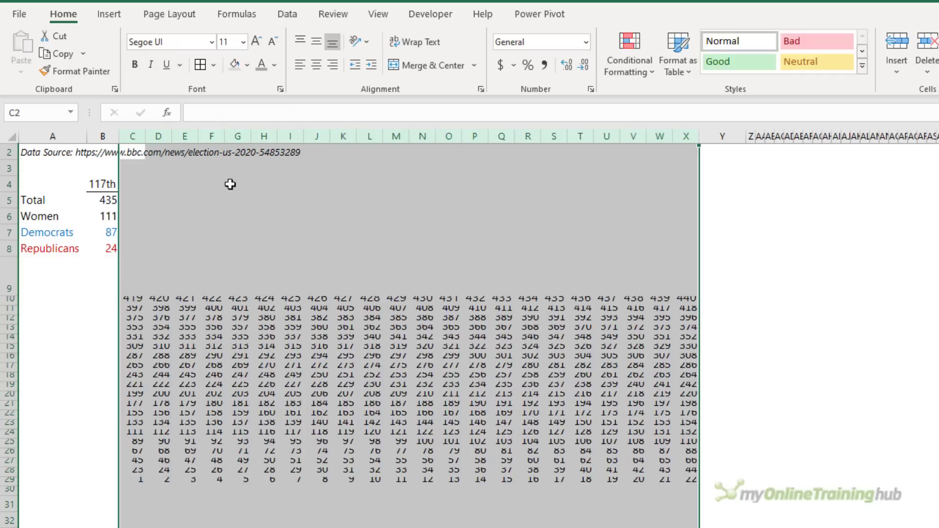
{"action": "left_click_drag", "start_coordinate": [9, 303], "coordinate": [9, 311]}
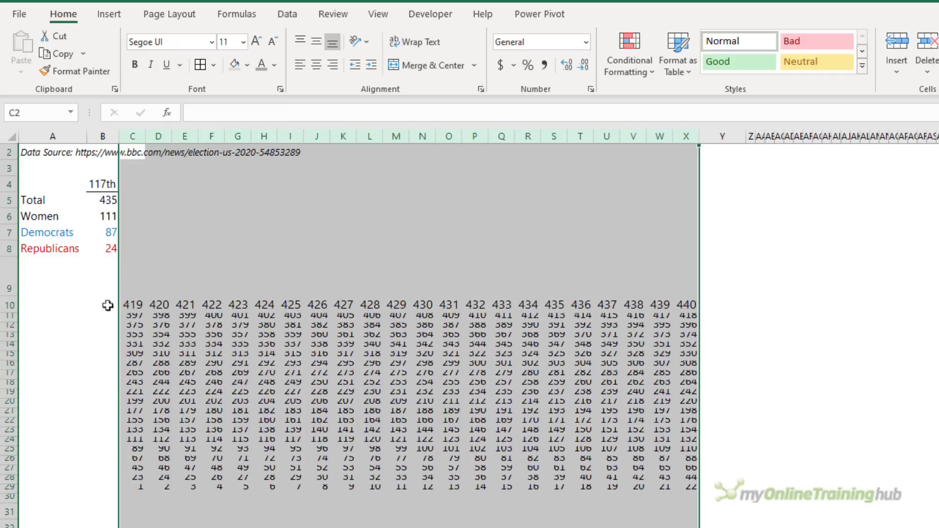
{"action": "left_click", "coordinate": [686, 305]}
{"action": "left_click", "coordinate": [136, 478]}
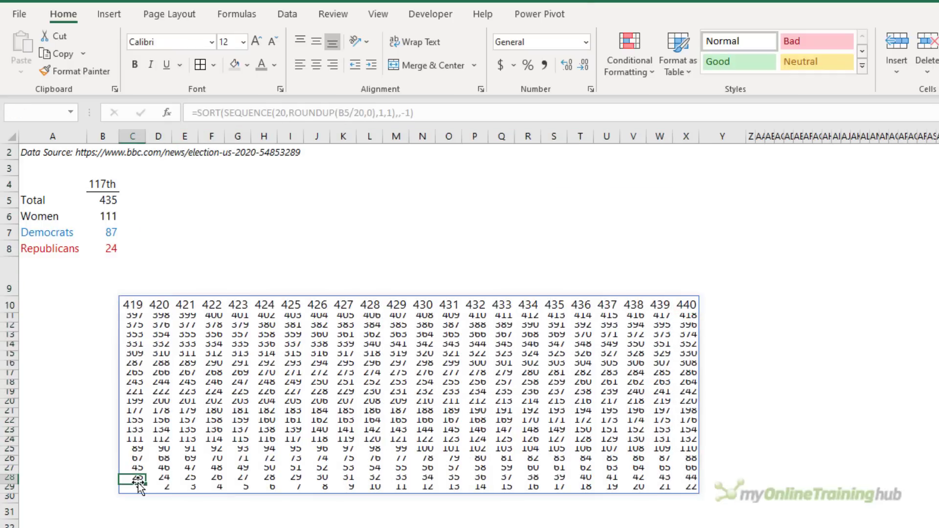
{"action": "left_click", "coordinate": [136, 487]}
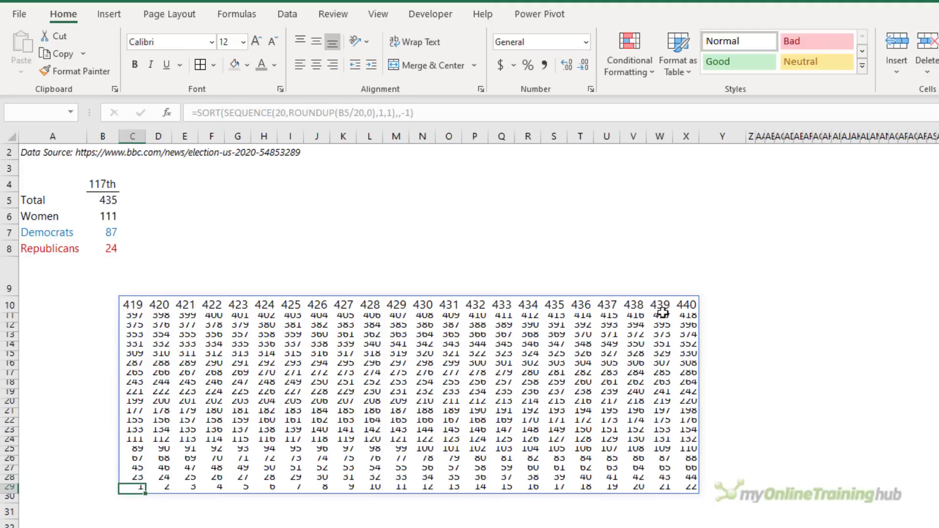
{"action": "left_click_drag", "start_coordinate": [684, 305], "coordinate": [573, 301]}
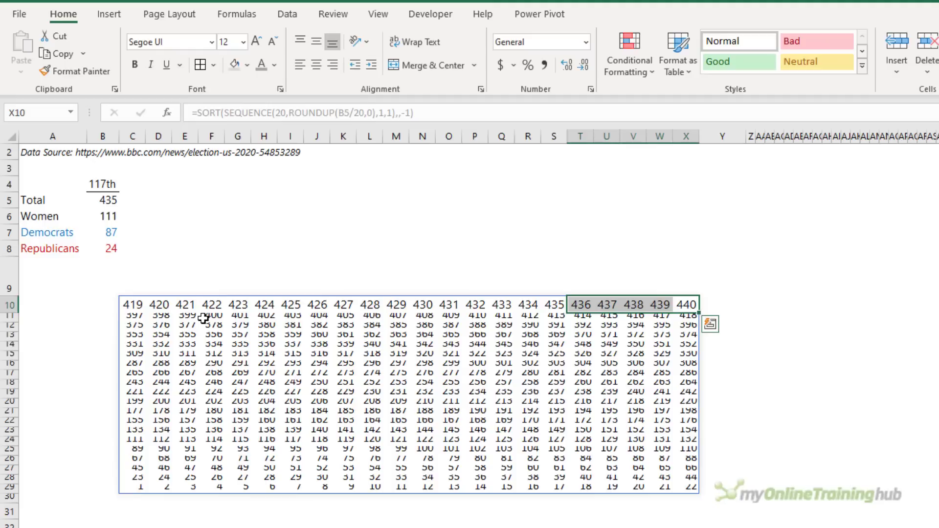
{"action": "key", "text": "ctrl+z"}
{"action": "key", "text": "ctrl+z"}
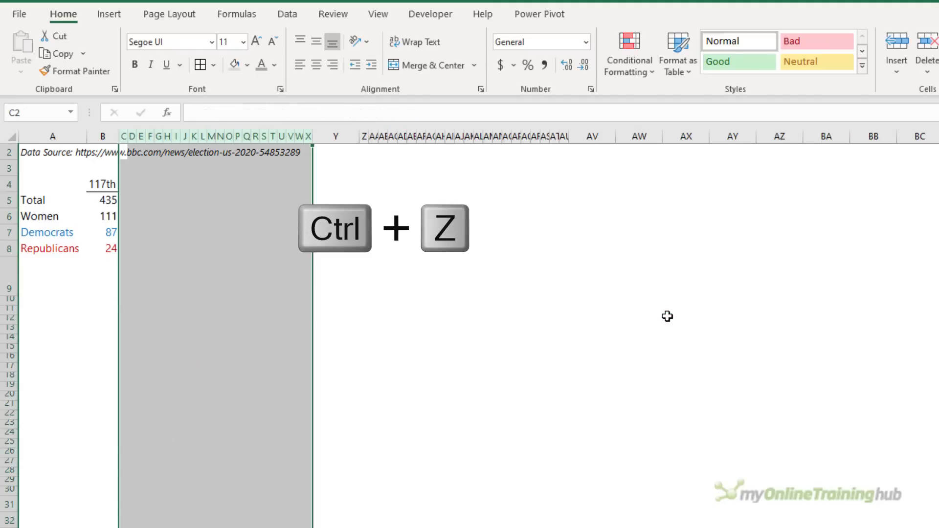
{"action": "left_click", "coordinate": [128, 291]}
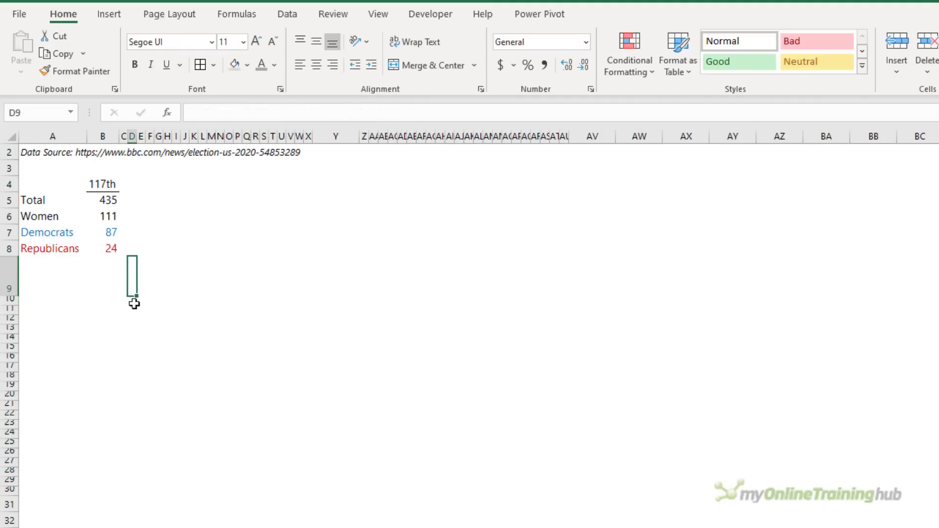
{"action": "left_click", "coordinate": [133, 302]}
{"action": "key", "text": "Left"}
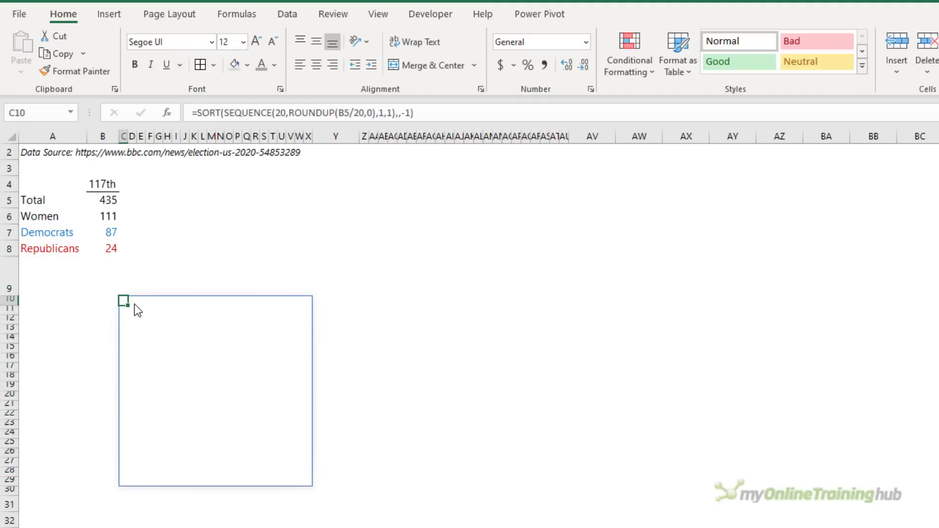
Step: Select the spilled grid and start a new conditional formatting rule with formula =C10<=$B$5
{"action": "left_click", "coordinate": [295, 479], "text": "shift"}
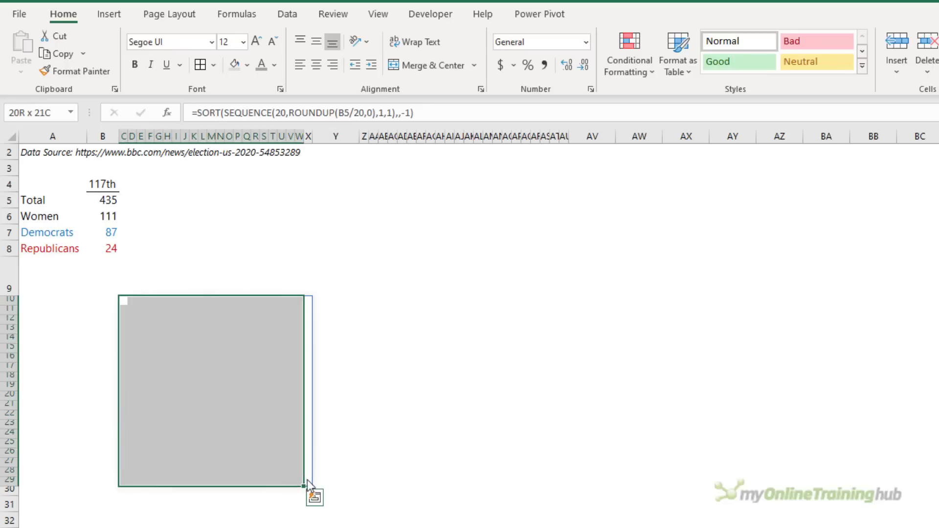
{"action": "left_click_drag", "start_coordinate": [307, 482], "coordinate": [311, 479]}
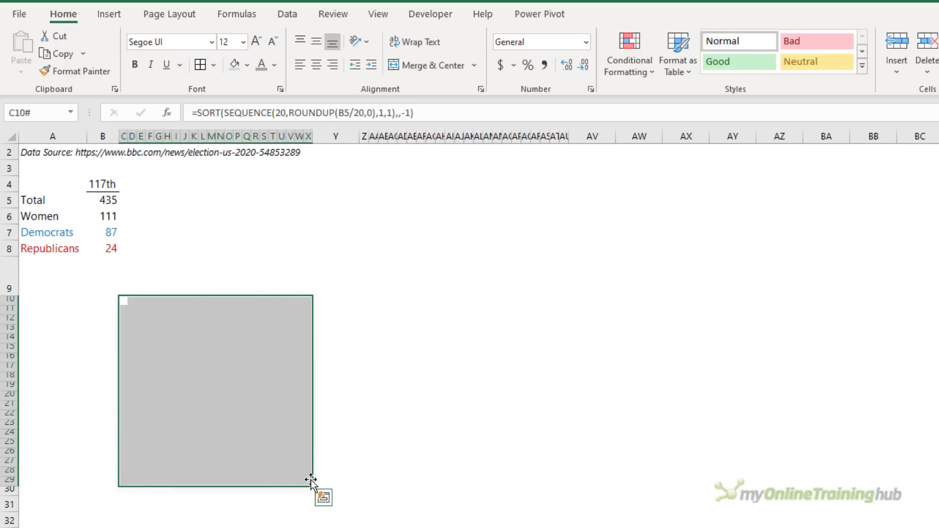
{"action": "left_click", "coordinate": [615, 74]}
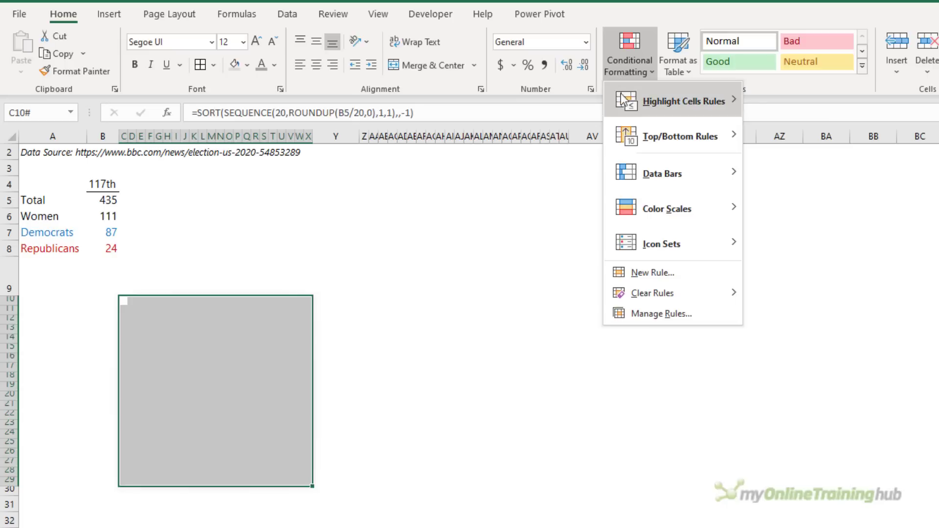
{"action": "left_click", "coordinate": [687, 272]}
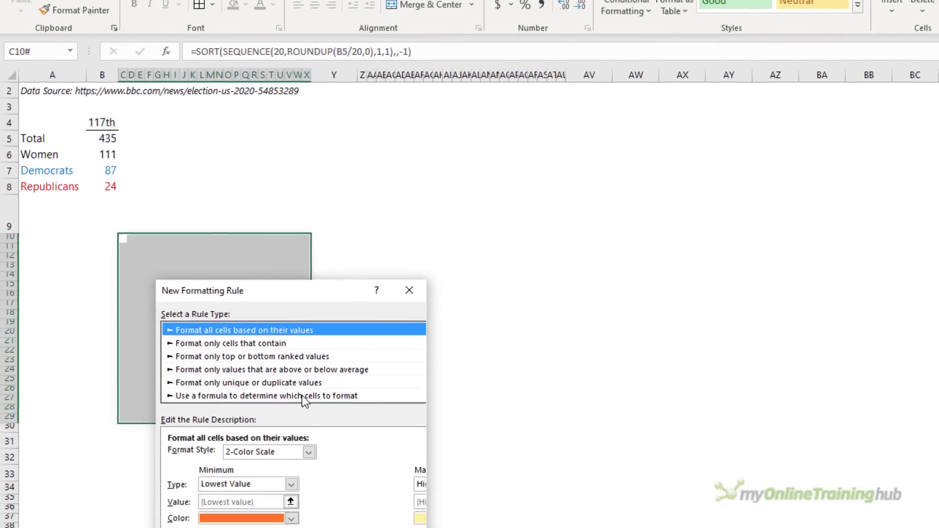
{"action": "left_click", "coordinate": [288, 456]}
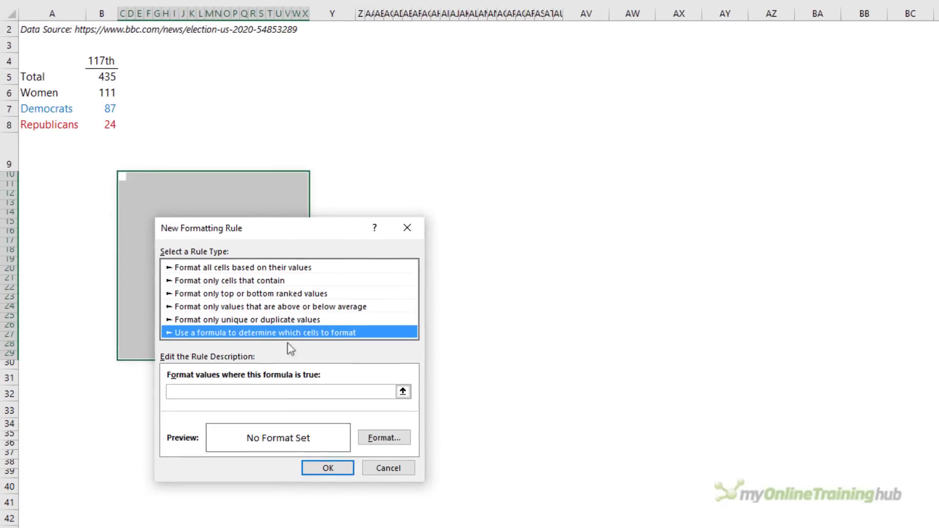
{"action": "left_click", "coordinate": [230, 391]}
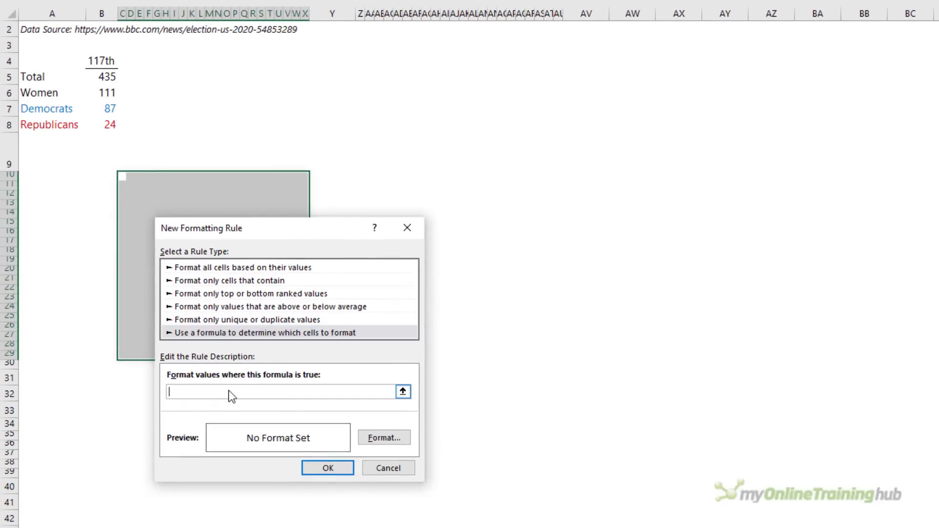
{"action": "left_click", "coordinate": [121, 178]}
{"action": "key", "text": "F4"}
{"action": "key", "text": "F4"}
{"action": "key", "text": "F4"}
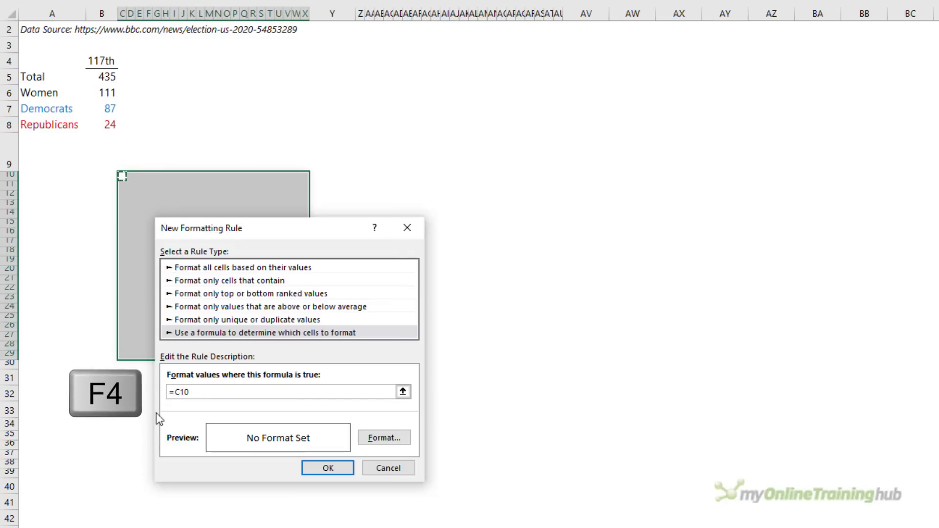
{"action": "type", "text": "<="}
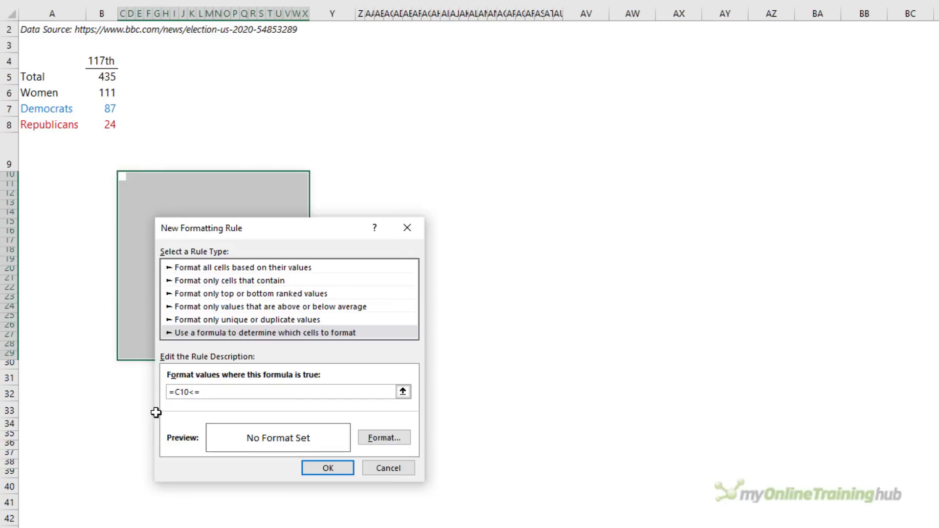
{"action": "left_click", "coordinate": [109, 76]}
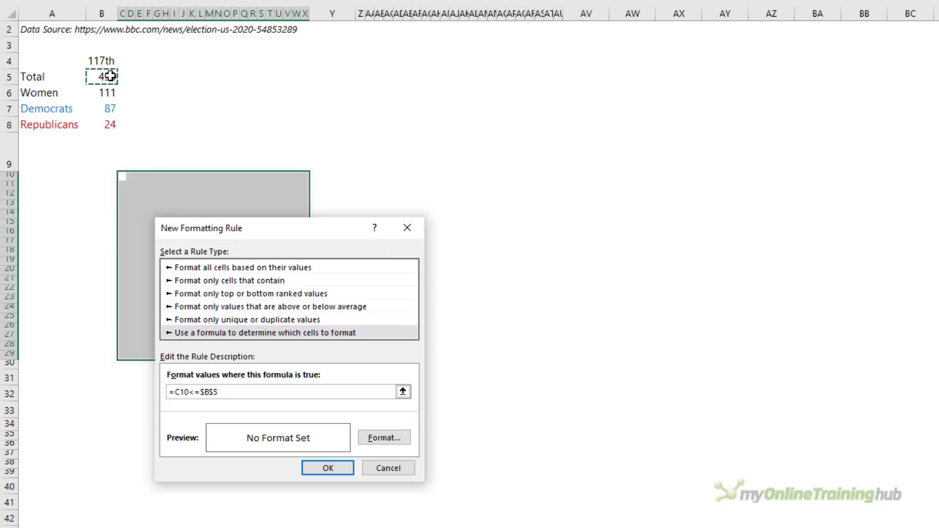
Step: Format the rule with grey fill and white outline borders, then apply it to the grid
{"action": "left_click", "coordinate": [384, 437]}
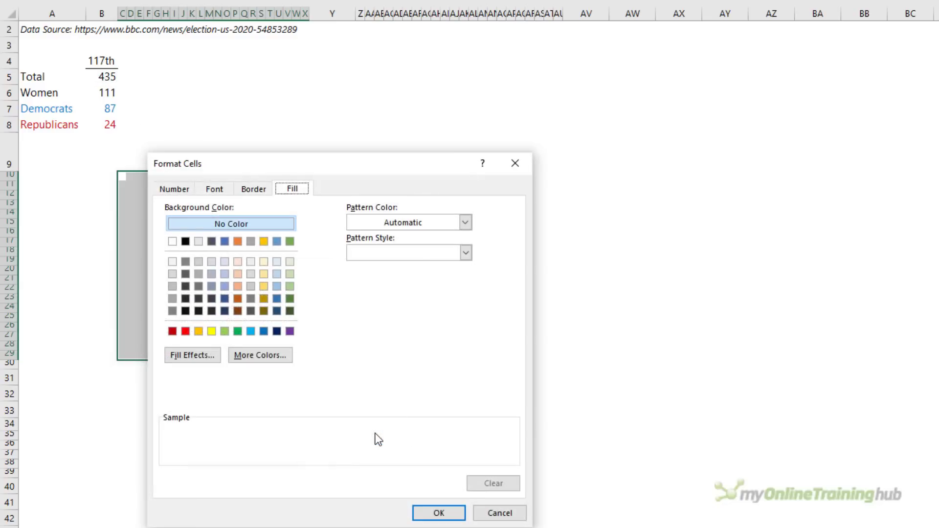
{"action": "left_click", "coordinate": [172, 286]}
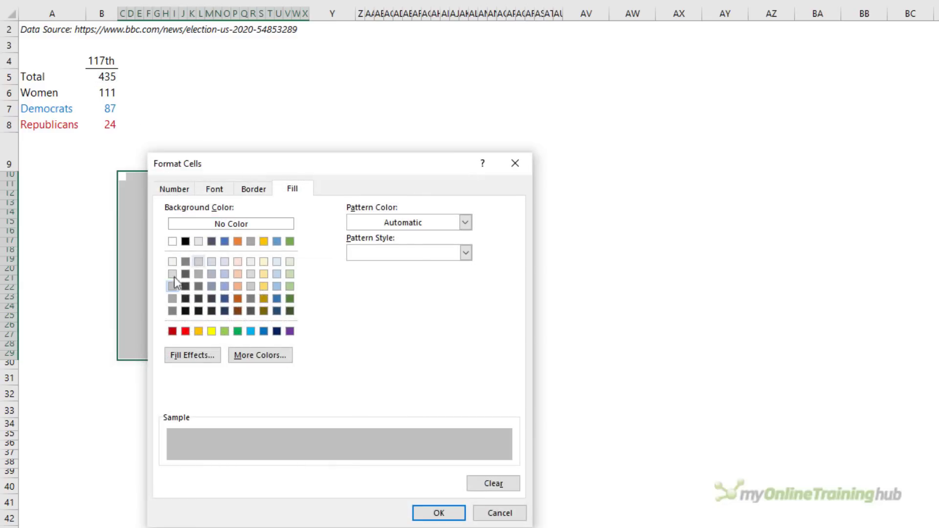
{"action": "left_click", "coordinate": [247, 188]}
{"action": "left_click", "coordinate": [244, 339]}
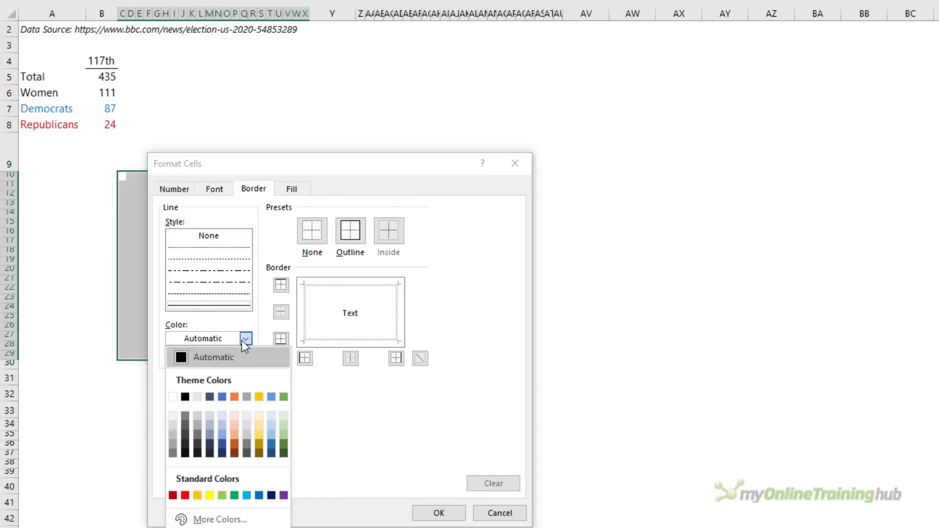
{"action": "left_click", "coordinate": [173, 396]}
{"action": "left_click", "coordinate": [357, 229]}
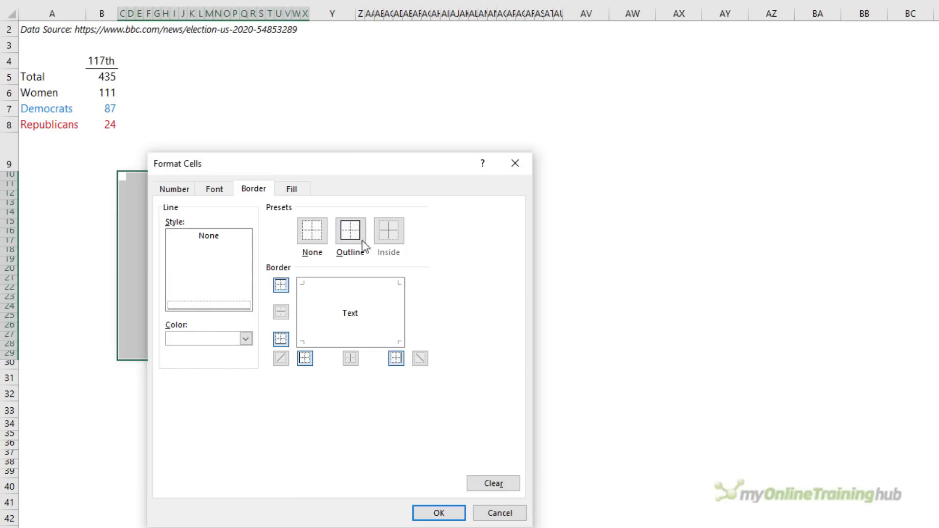
{"action": "left_click", "coordinate": [439, 512]}
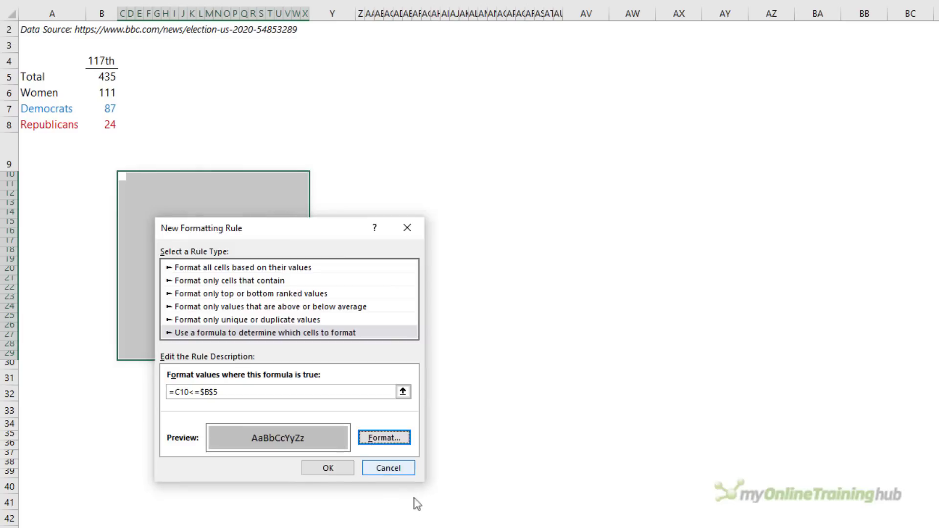
{"action": "left_click", "coordinate": [325, 467]}
{"action": "left_click", "coordinate": [244, 424]}
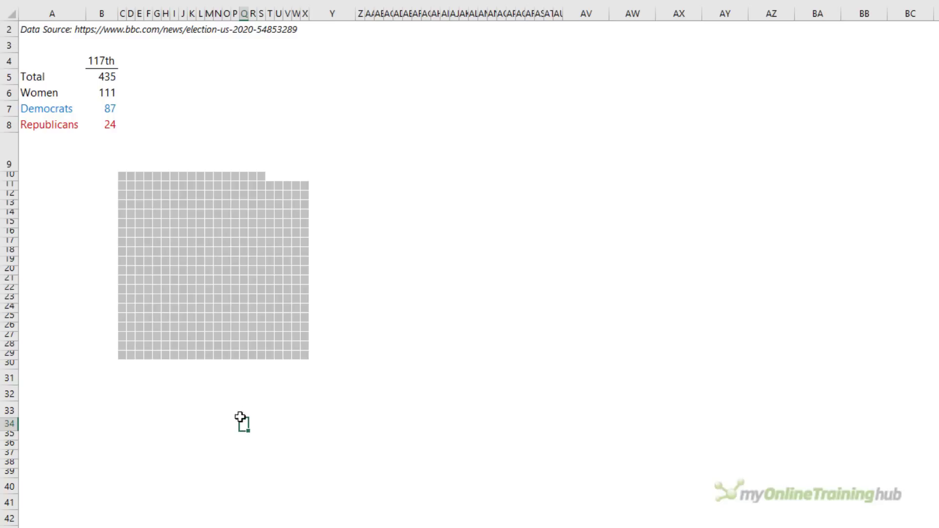
{"action": "left_click_drag", "start_coordinate": [122, 176], "coordinate": [307, 354]}
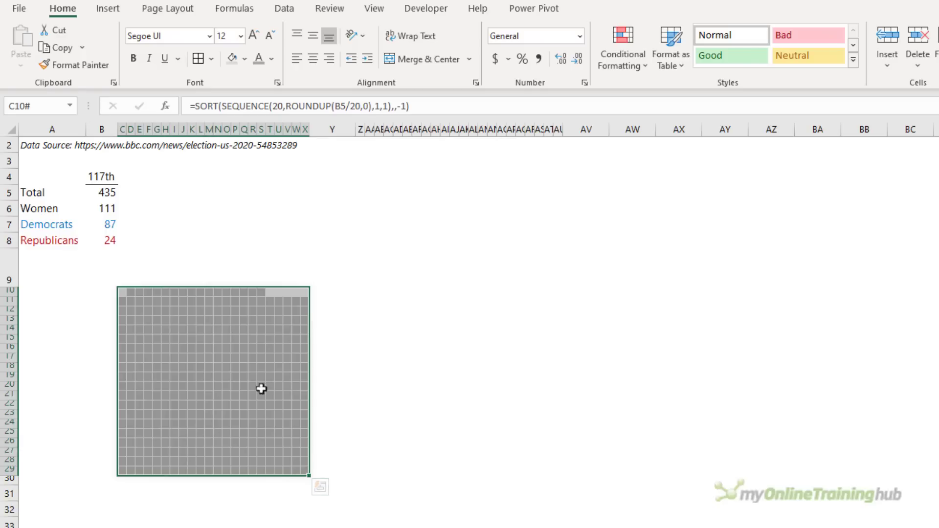
Step: Create a new formula rule on the grid using =C10<=$B$7+$B$8
{"action": "left_click", "coordinate": [620, 74]}
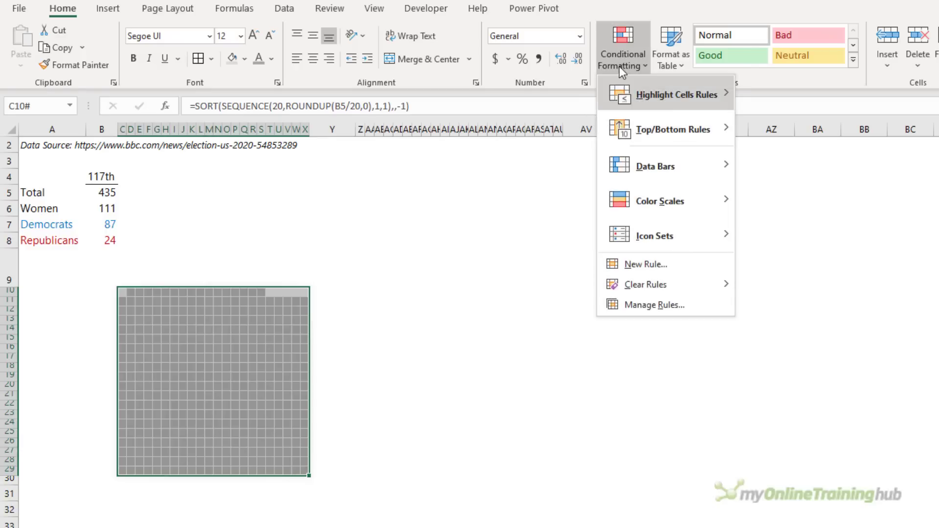
{"action": "left_click", "coordinate": [631, 262]}
{"action": "left_click", "coordinate": [241, 432]}
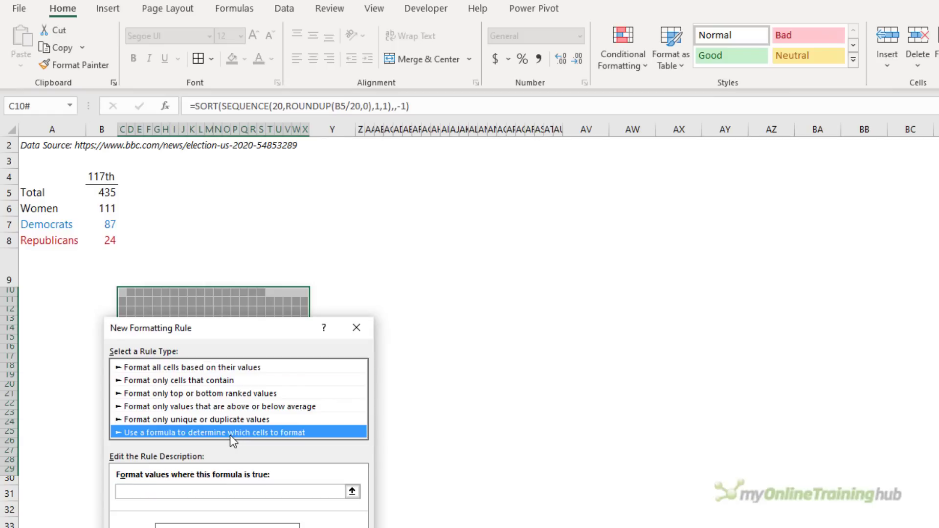
{"action": "left_click", "coordinate": [175, 489]}
{"action": "left_click", "coordinate": [122, 297]}
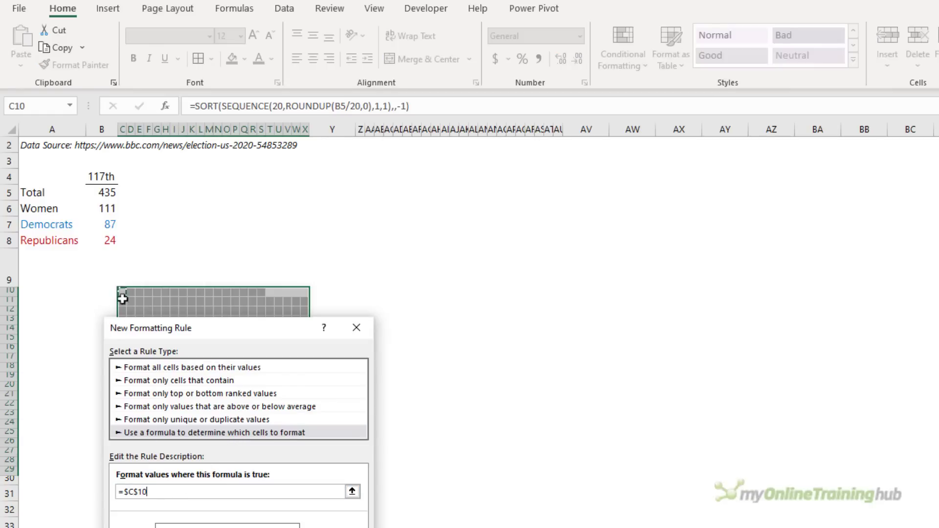
{"action": "key", "text": "F4"}
{"action": "key", "text": "F4"}
{"action": "key", "text": "F4"}
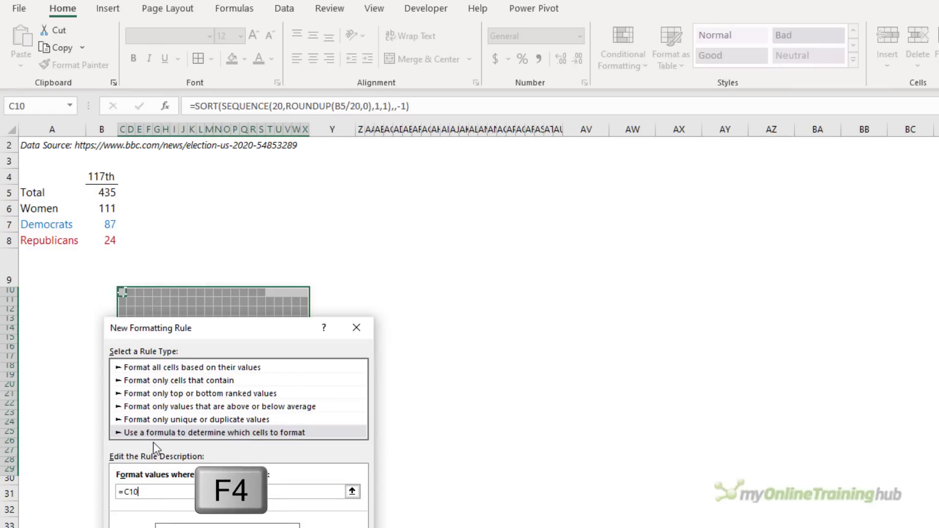
{"action": "type", "text": "<="}
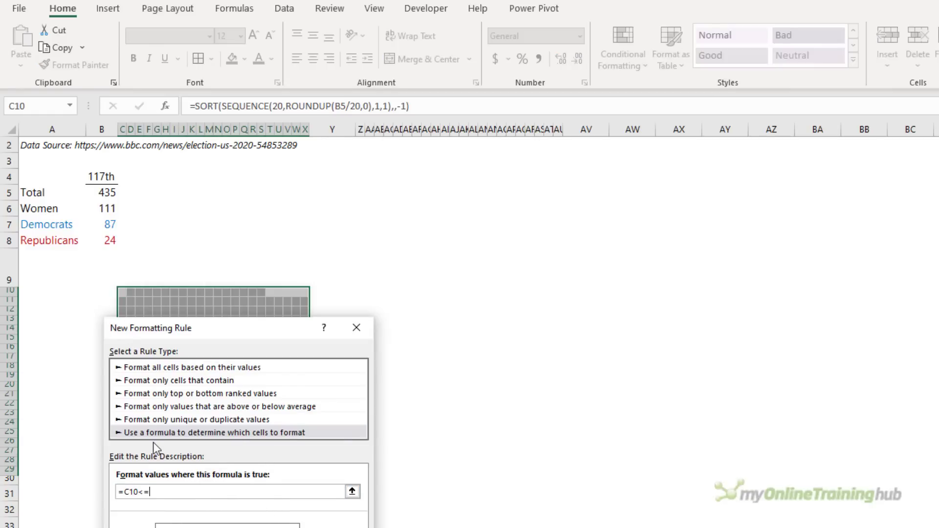
{"action": "left_click_drag", "start_coordinate": [122, 225], "coordinate": [117, 224]}
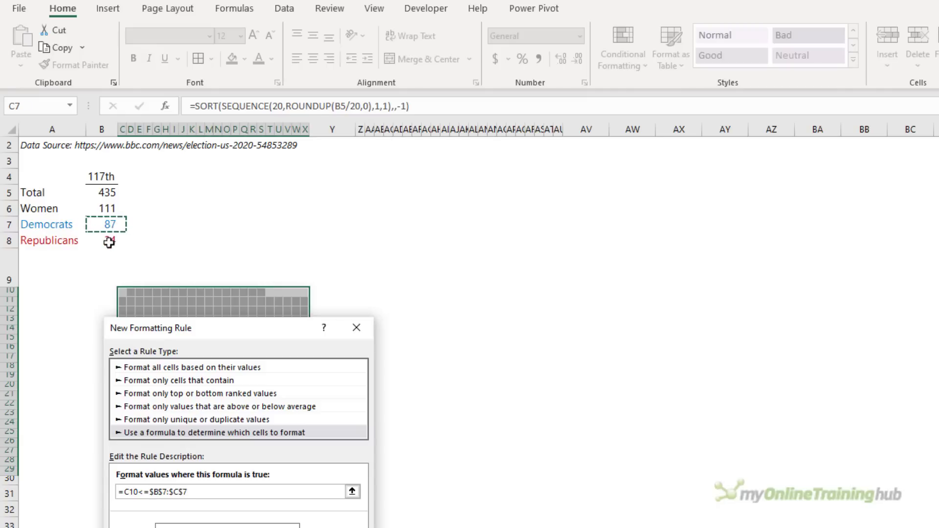
{"action": "type", "text": "+"}
{"action": "left_click", "coordinate": [109, 240]}
Step: Give the rule a red fill and apply it to the waffle grid
{"action": "left_click", "coordinate": [323, 416]}
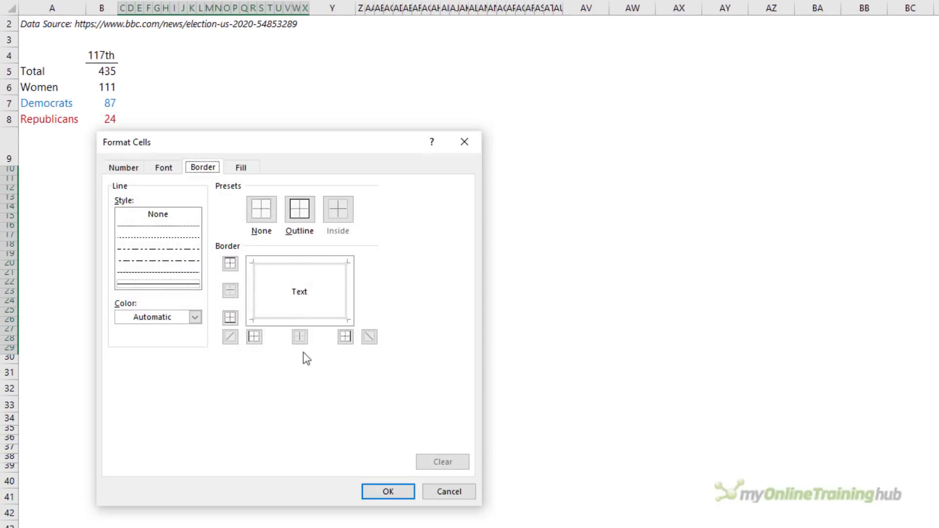
{"action": "left_click", "coordinate": [242, 167]}
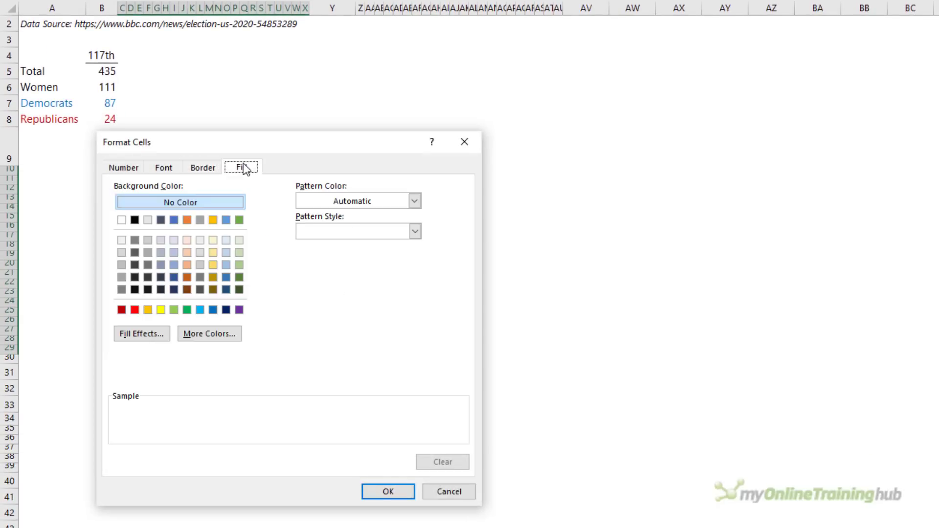
{"action": "left_click", "coordinate": [135, 310]}
{"action": "left_click", "coordinate": [376, 492]}
{"action": "left_click", "coordinate": [277, 446]}
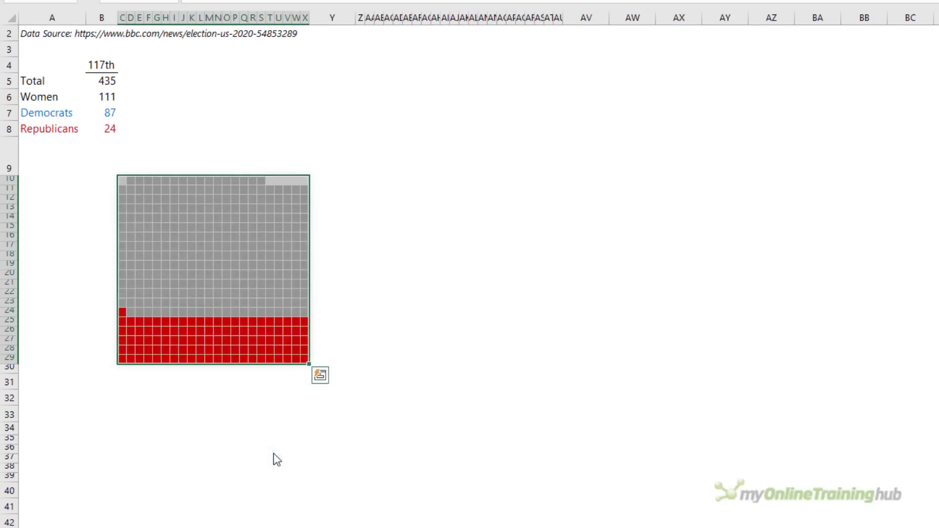
{"action": "left_click", "coordinate": [617, 61]}
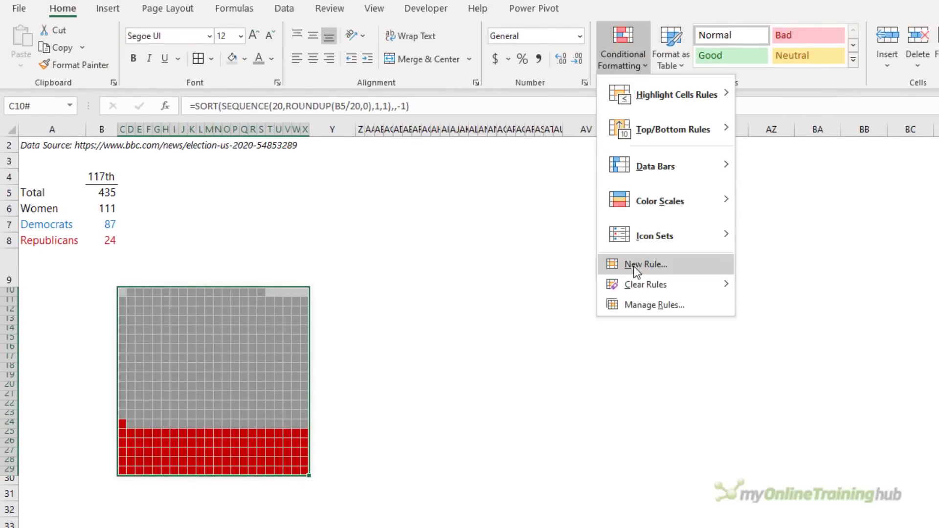
Step: Create another formula rule on the grid using =C10<=$B$7
{"action": "left_click", "coordinate": [645, 264]}
{"action": "left_click", "coordinate": [207, 416]}
{"action": "left_click", "coordinate": [124, 475]}
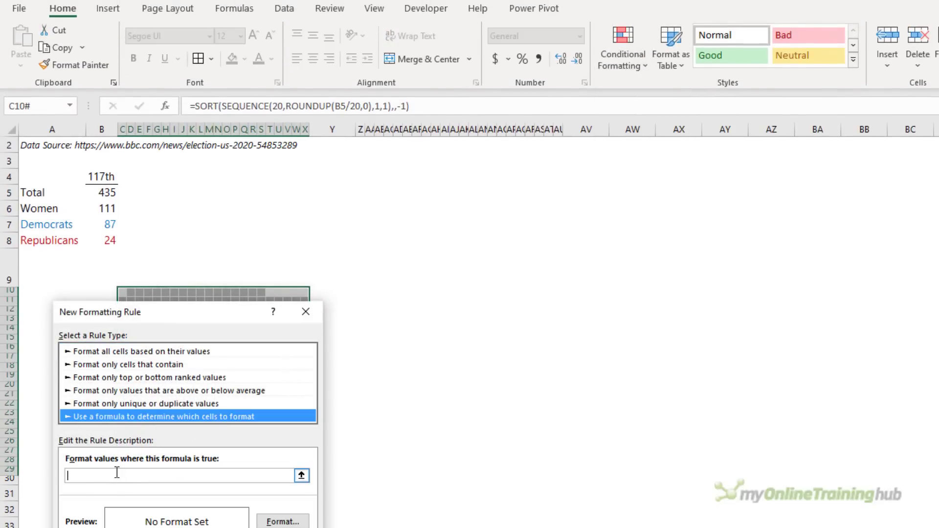
{"action": "left_click", "coordinate": [122, 293]}
{"action": "key", "text": "F4"}
{"action": "key", "text": "F4"}
{"action": "key", "text": "F4"}
{"action": "key", "text": "F4"}
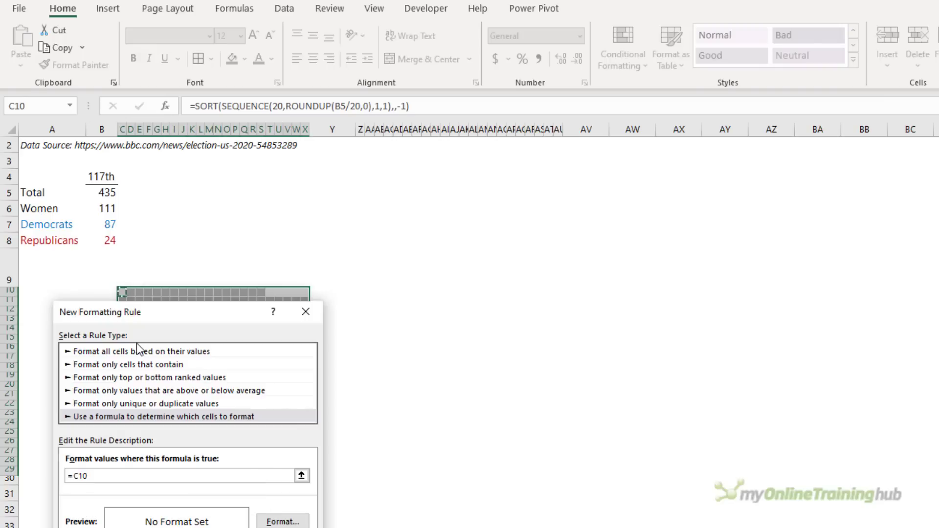
{"action": "type", "text": "<="}
{"action": "left_click", "coordinate": [108, 225]}
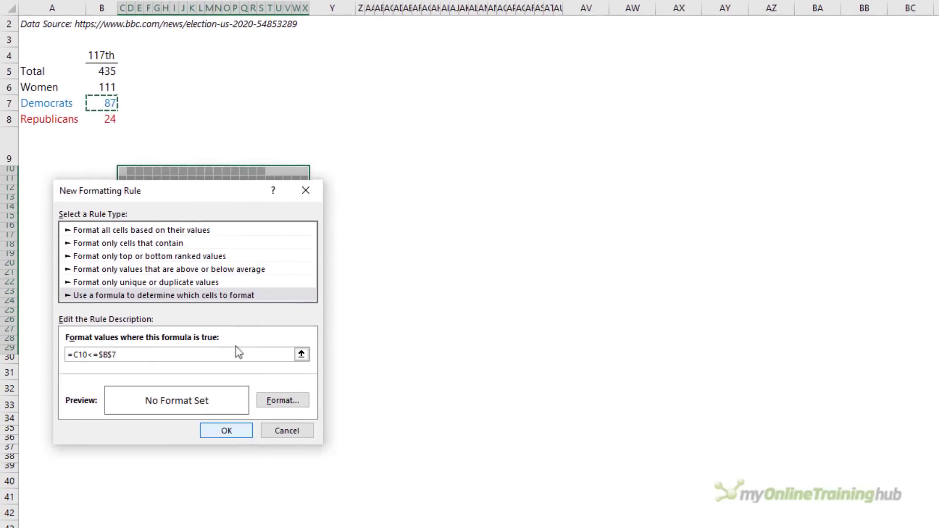
Step: Give the Democrats rule a blue fill and apply it to the waffle grid
{"action": "left_click", "coordinate": [282, 452]}
{"action": "left_click", "coordinate": [161, 293]}
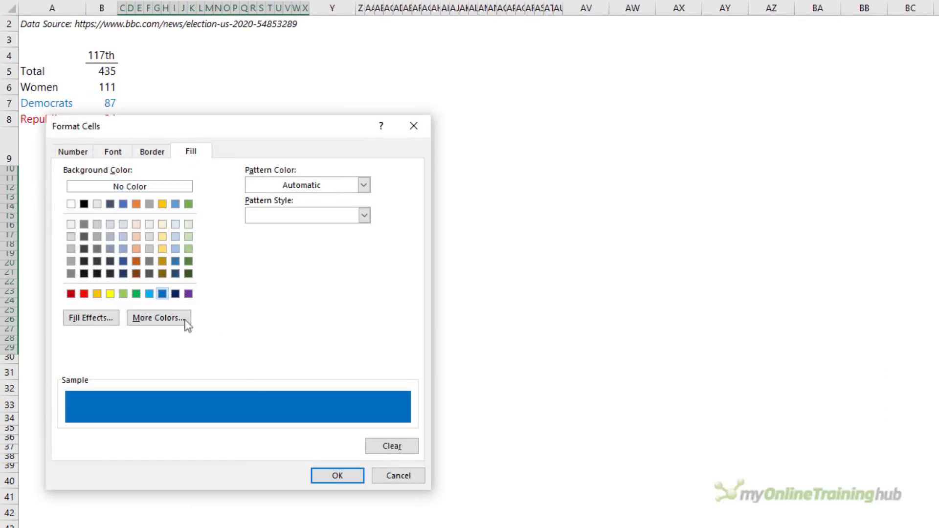
{"action": "left_click", "coordinate": [336, 476]}
{"action": "left_click", "coordinate": [238, 473]}
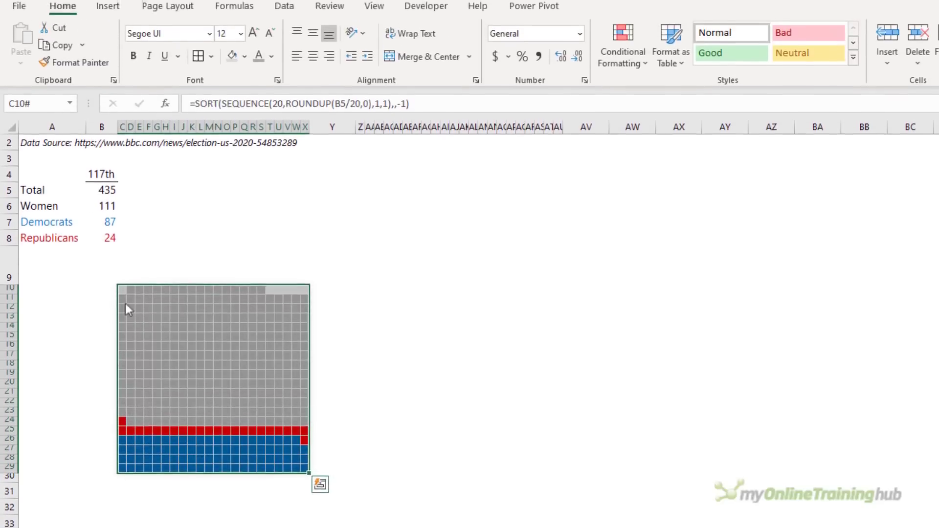
{"action": "left_click", "coordinate": [123, 293]}
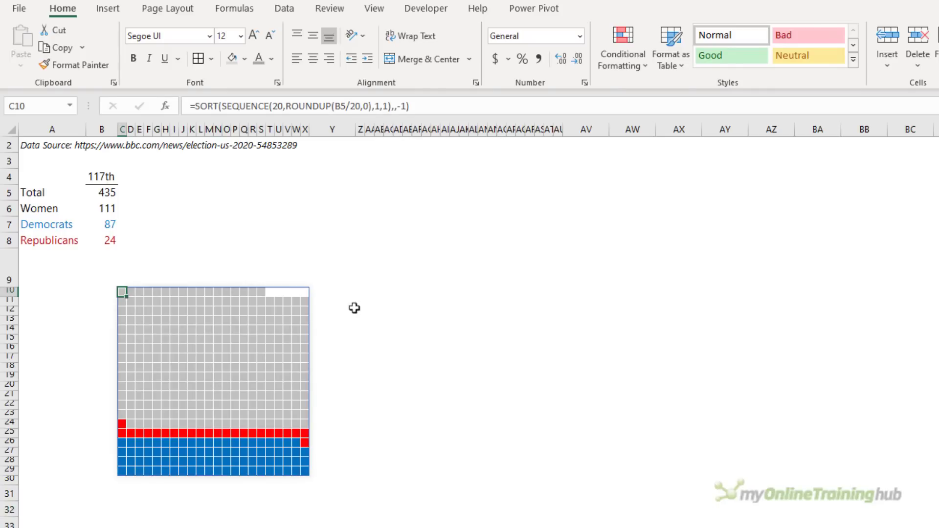
{"action": "left_click", "coordinate": [361, 292]}
Step: Enter =COLUMNS($A$1:A1)+22*(ROWS($A1:$A$20)-1) in Z10
{"action": "type", "text": "=col"}
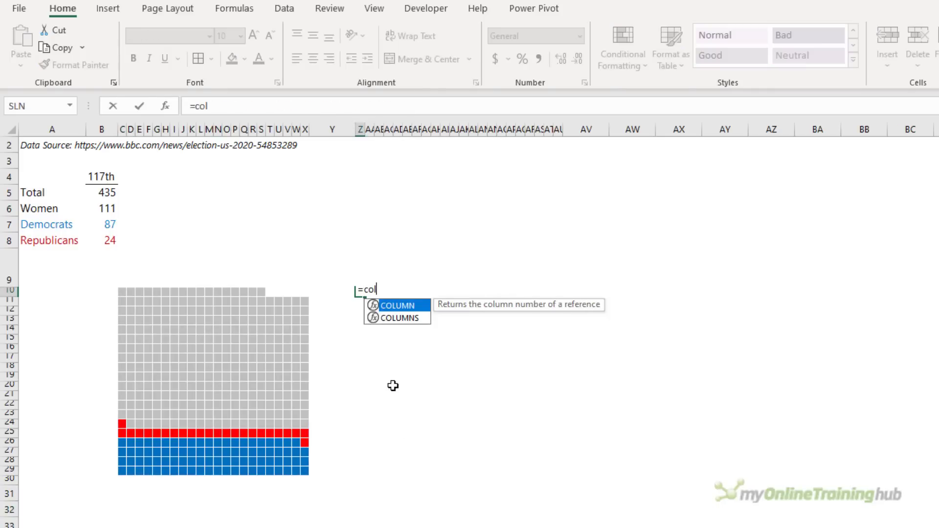
{"action": "key", "text": "Down"}
{"action": "key", "text": "Tab"}
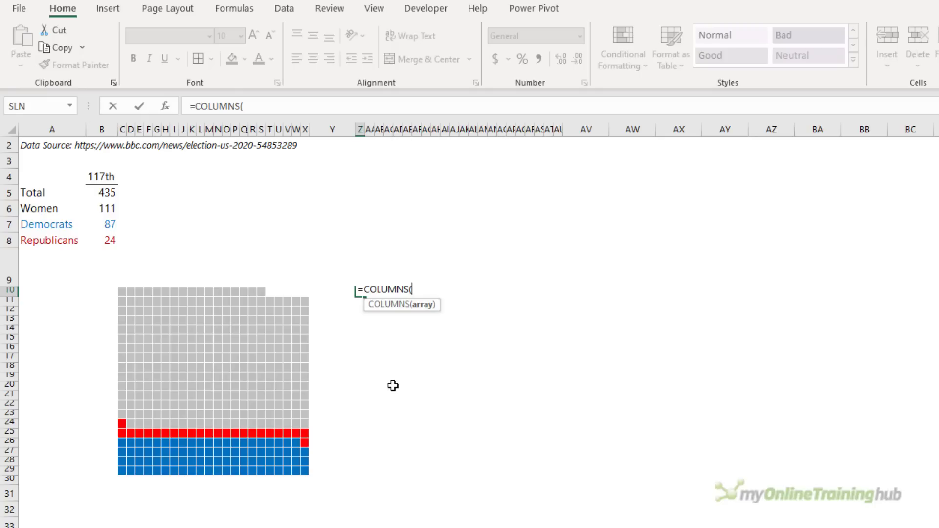
{"action": "type", "text": "$A$1:A1"}
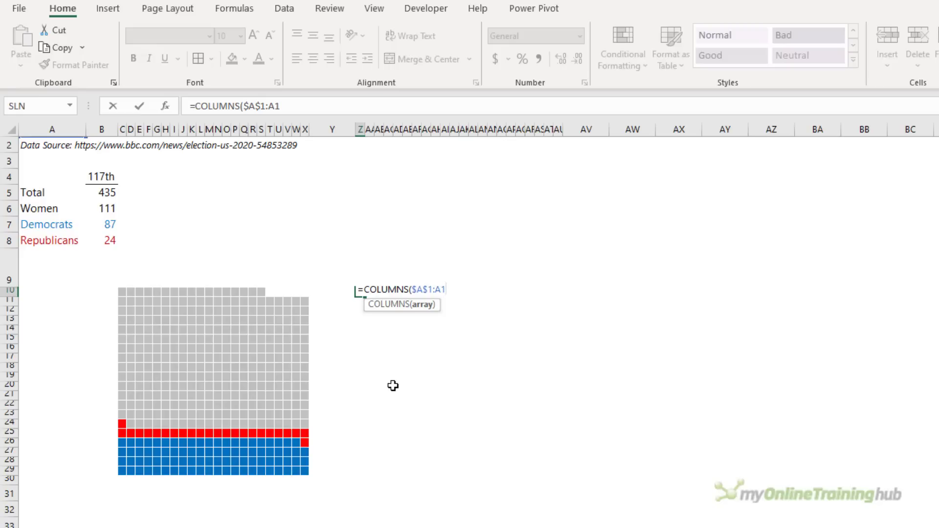
{"action": "type", "text": ")+"}
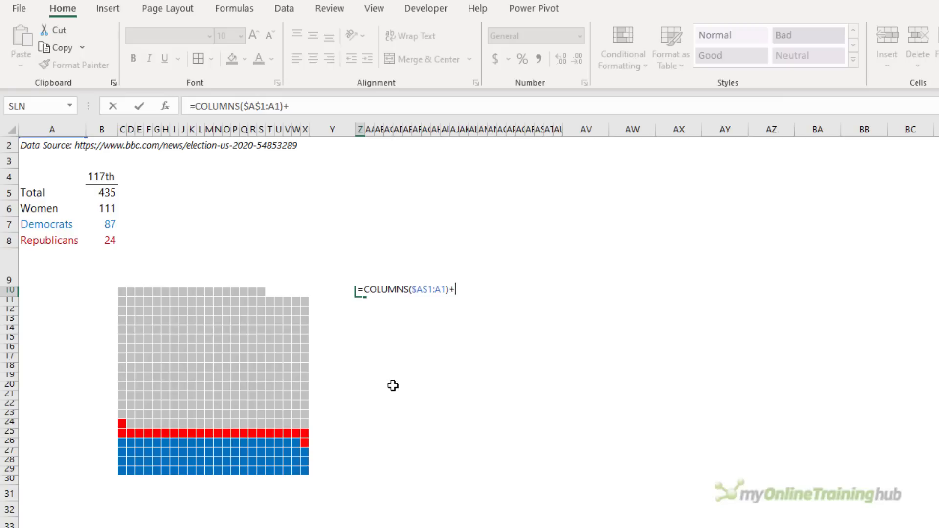
{"action": "type", "text": "22*(rows("}
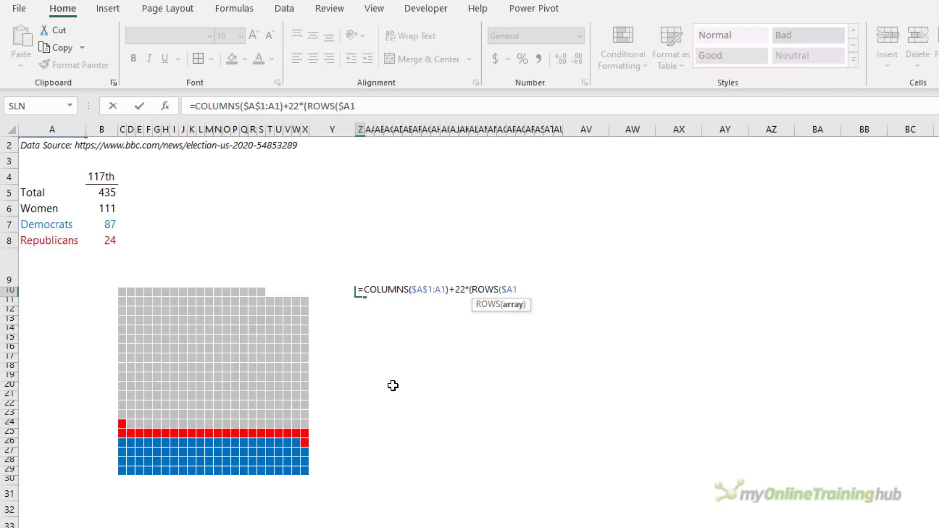
{"action": "type", "text": "$A1:$A$20)"}
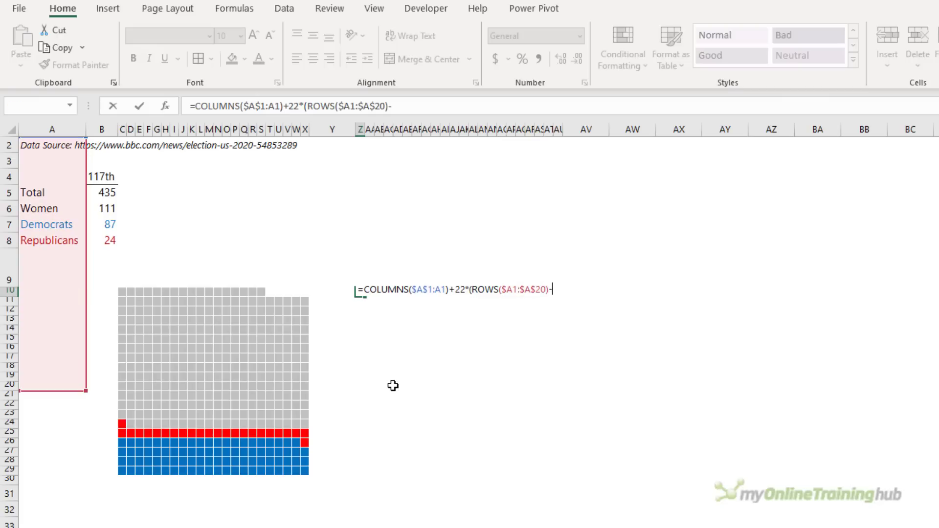
{"action": "type", "text": "-1"}
{"action": "key", "text": "ctrl+Return"}
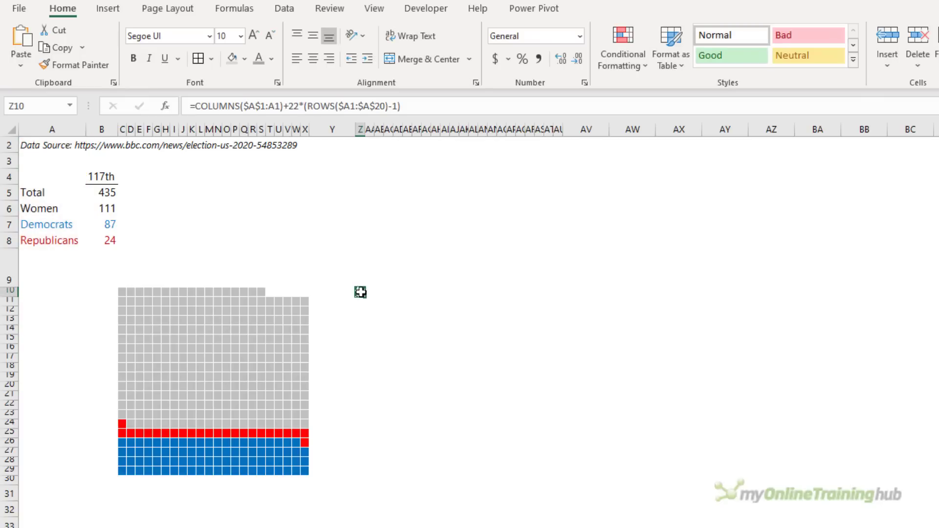
Step: Fill Z10:AU29 with the numbering formula and AutoFit columns Z to AU
{"action": "left_click_drag", "start_coordinate": [360, 291], "coordinate": [554, 469]}
{"action": "key", "text": "F2"}
{"action": "key", "text": "ctrl+Return"}
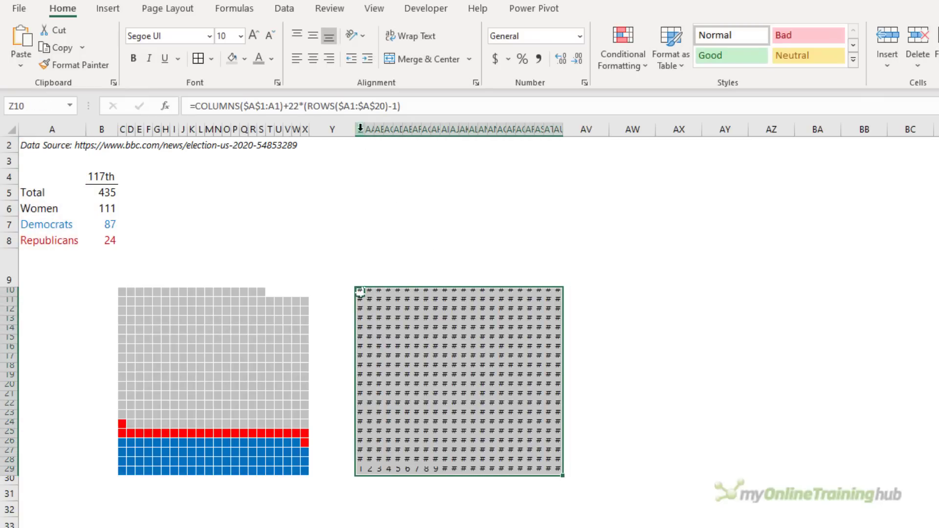
{"action": "left_click_drag", "start_coordinate": [360, 129], "coordinate": [577, 130]}
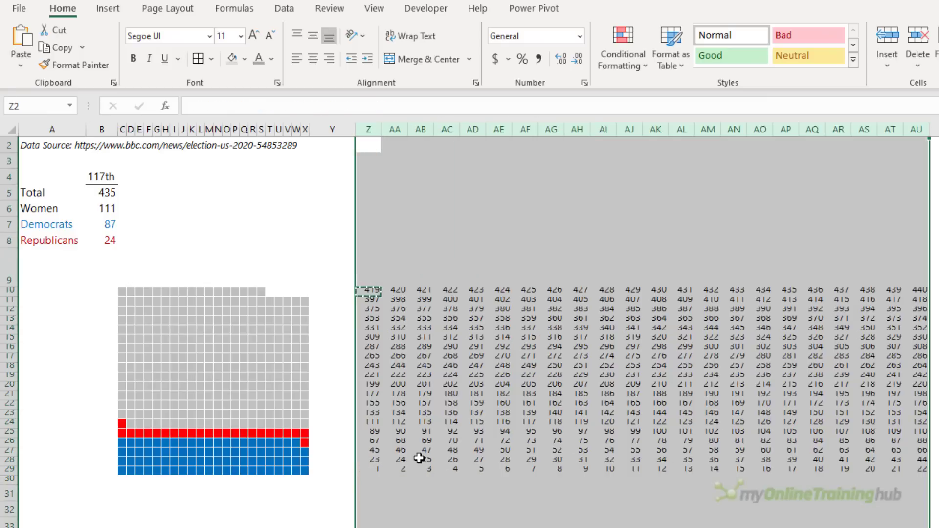
{"action": "left_click", "coordinate": [369, 292]}
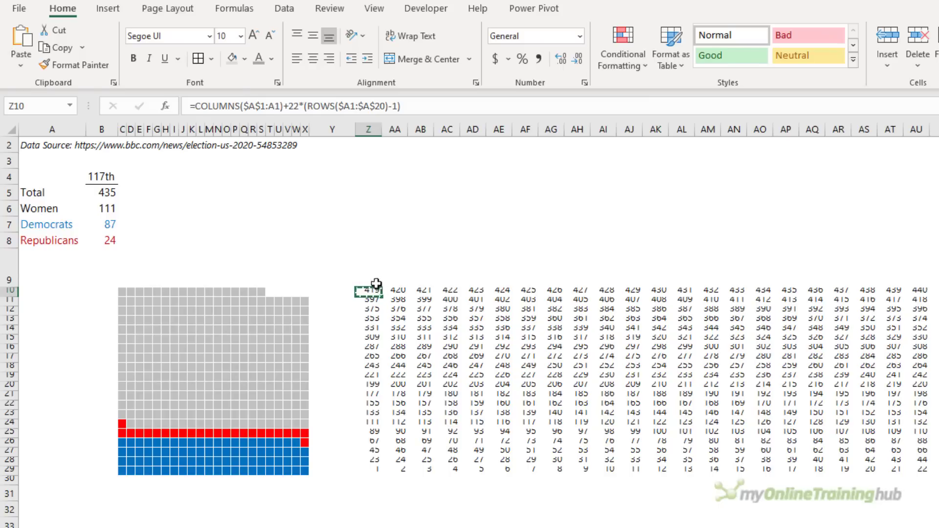
{"action": "left_click", "coordinate": [345, 267]}
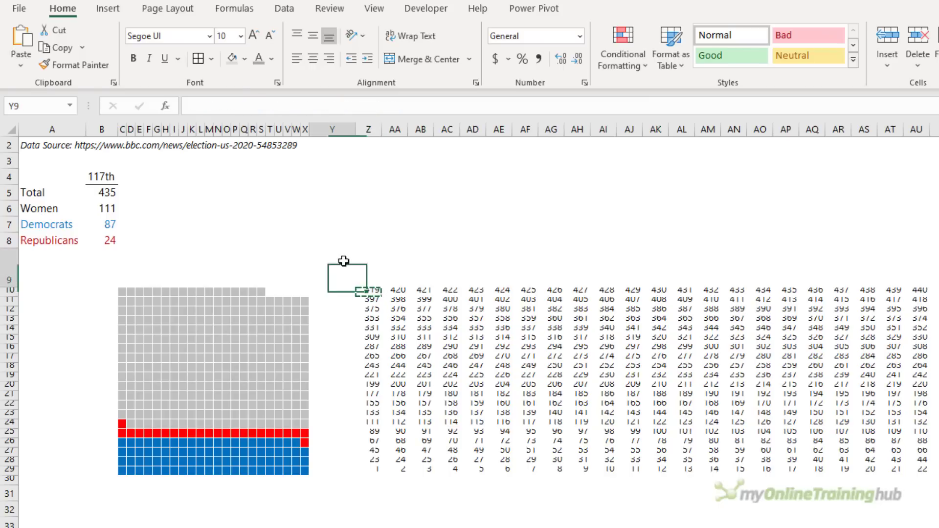
Step: Insert a Black Circle symbol in Y9 and copy it without keeping the entry
{"action": "left_click", "coordinate": [108, 8]}
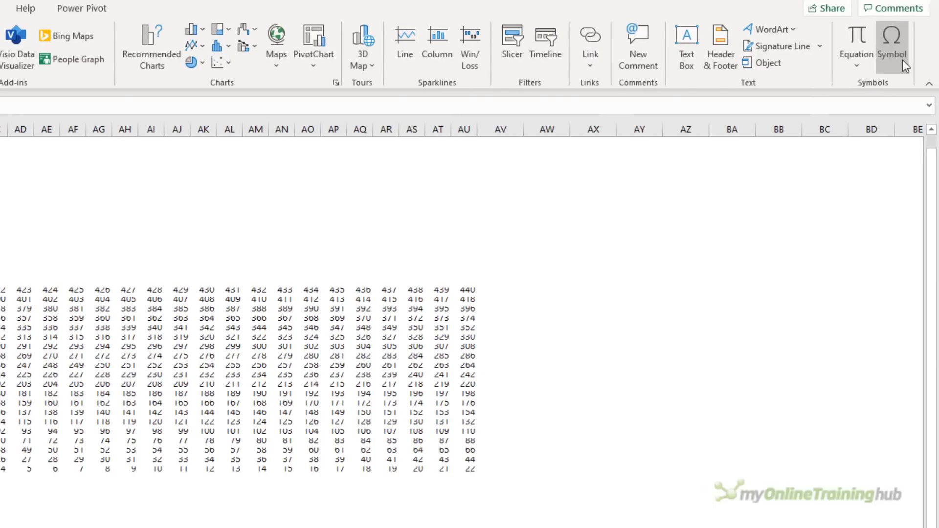
{"action": "left_click", "coordinate": [902, 59]}
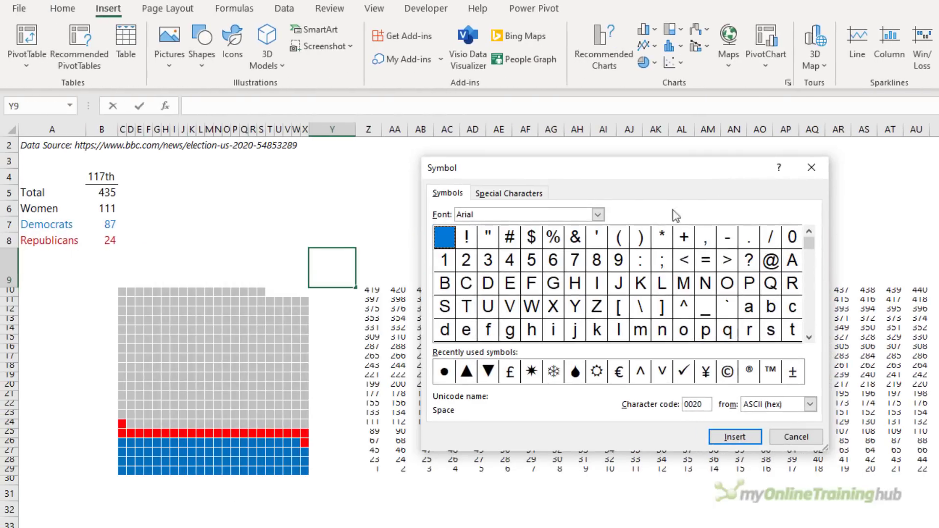
{"action": "double_click", "coordinate": [444, 373]}
{"action": "left_click", "coordinate": [807, 296]}
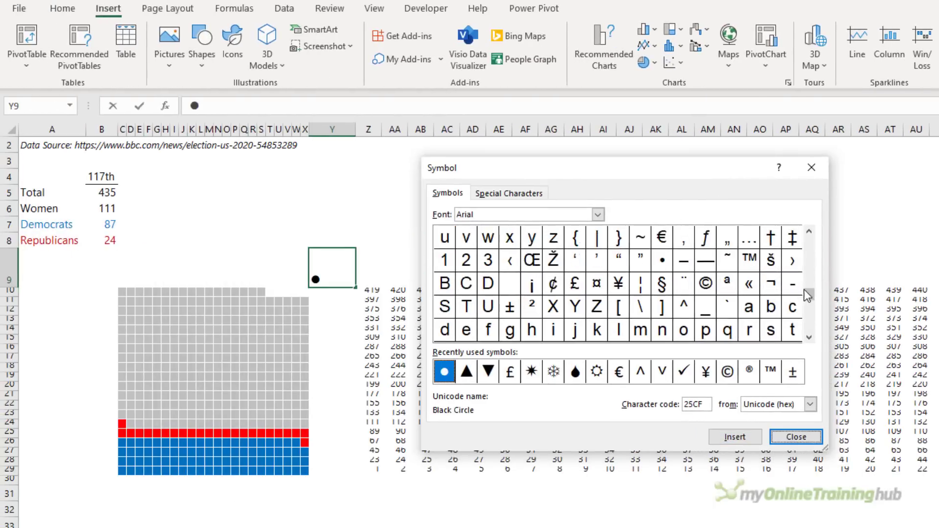
{"action": "mouse_move", "coordinate": [807, 296]}
{"action": "left_mouse_down"}
{"action": "mouse_move", "coordinate": [809, 311]}
{"action": "mouse_move", "coordinate": [812, 289]}
{"action": "left_mouse_up"}
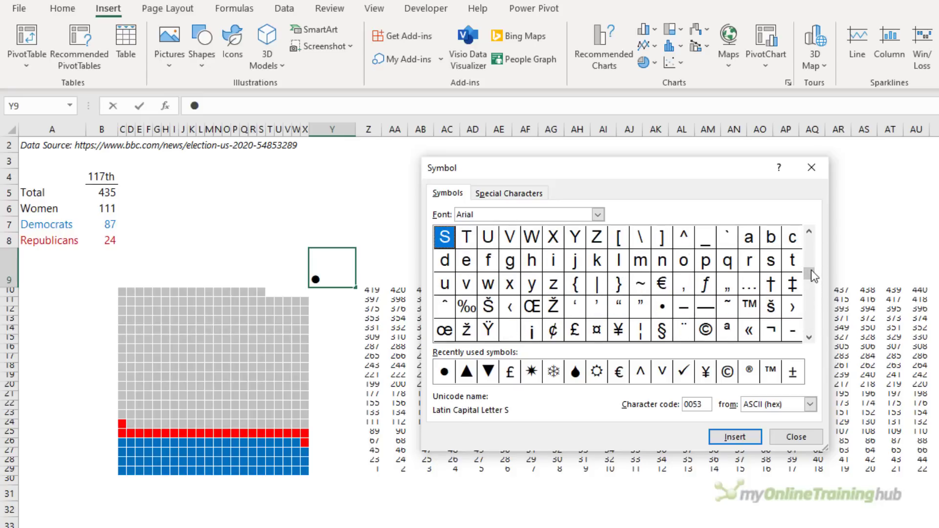
{"action": "left_click", "coordinate": [796, 437]}
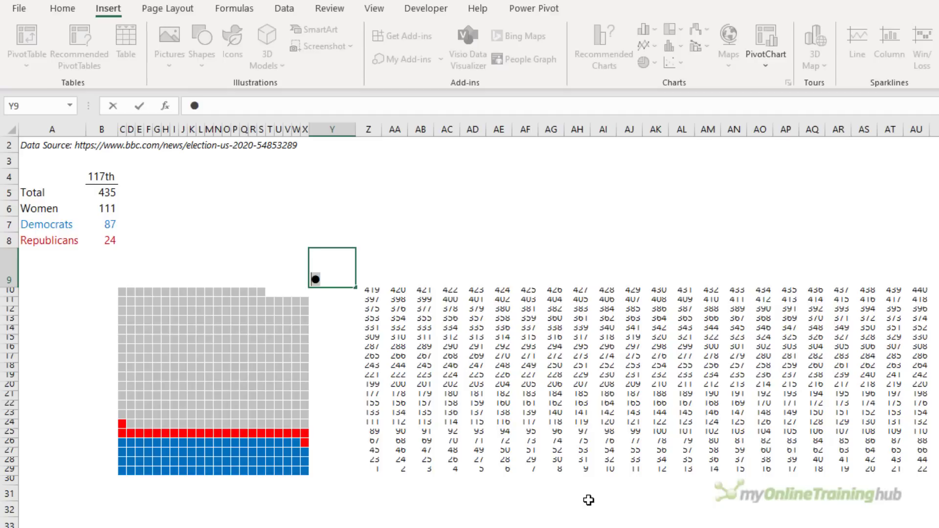
{"action": "key", "text": "ctrl+c"}
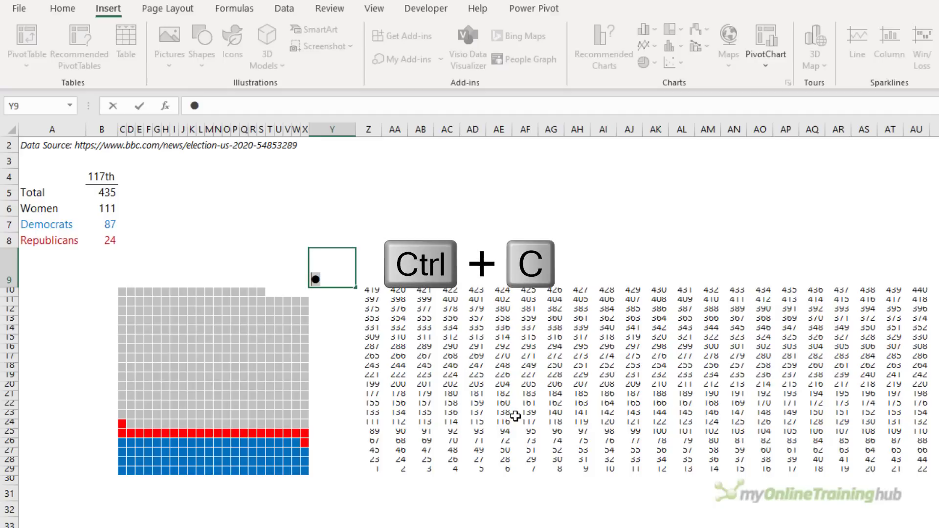
{"action": "key", "text": "Escape"}
Step: Wrap Z10's formula as =IF(...<=$B$5,"●","") to show a dot within the 435 total
{"action": "left_click", "coordinate": [375, 290]}
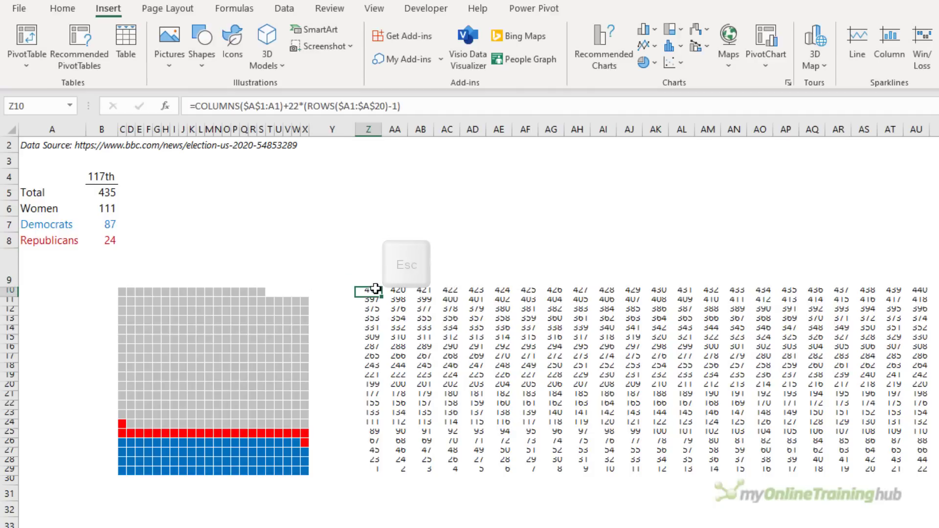
{"action": "left_click", "coordinate": [195, 106]}
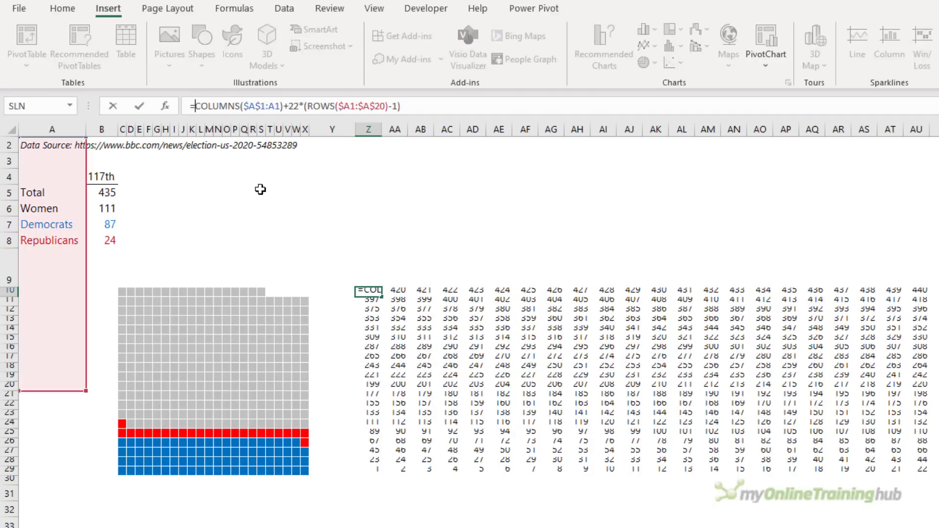
{"action": "type", "text": "IF("}
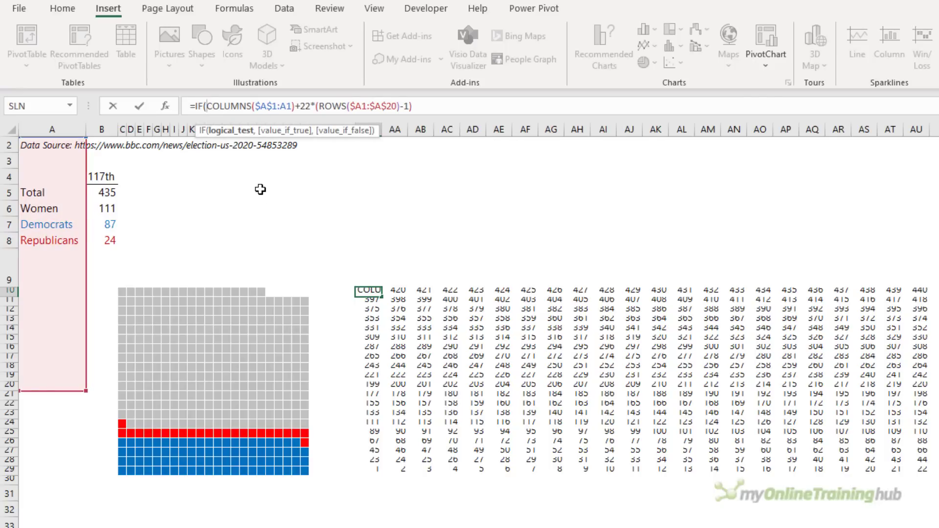
{"action": "key", "text": "End"}
{"action": "left_click", "coordinate": [109, 192]}
{"action": "key", "text": "F4"}
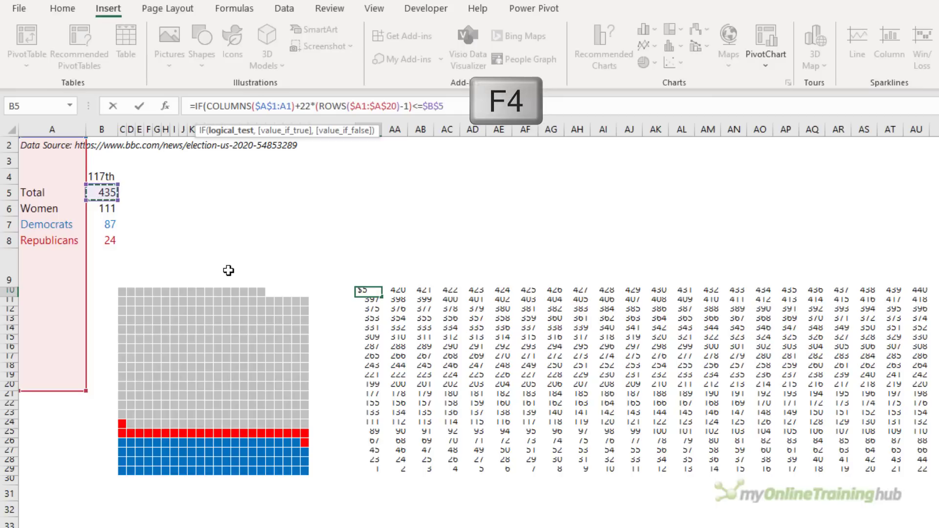
{"action": "type", "text": ","}
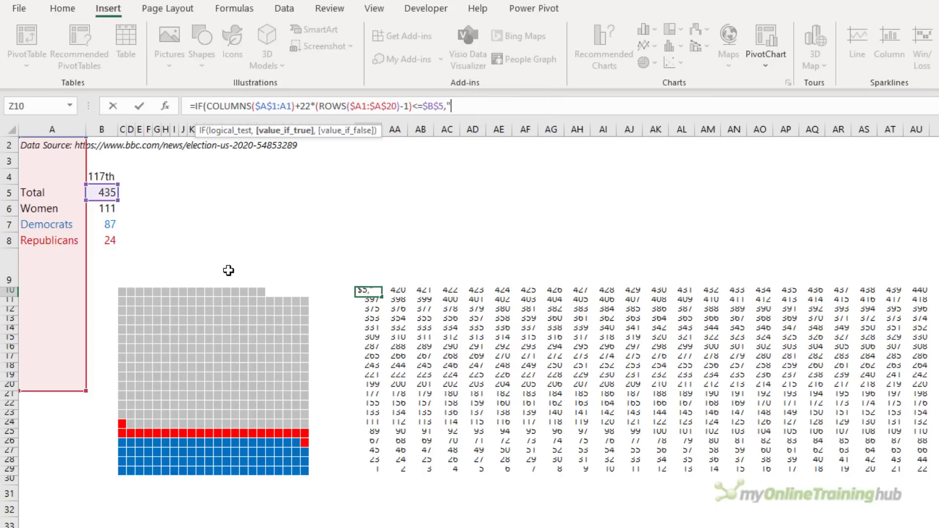
{"action": "type", "text": "\"●\","}
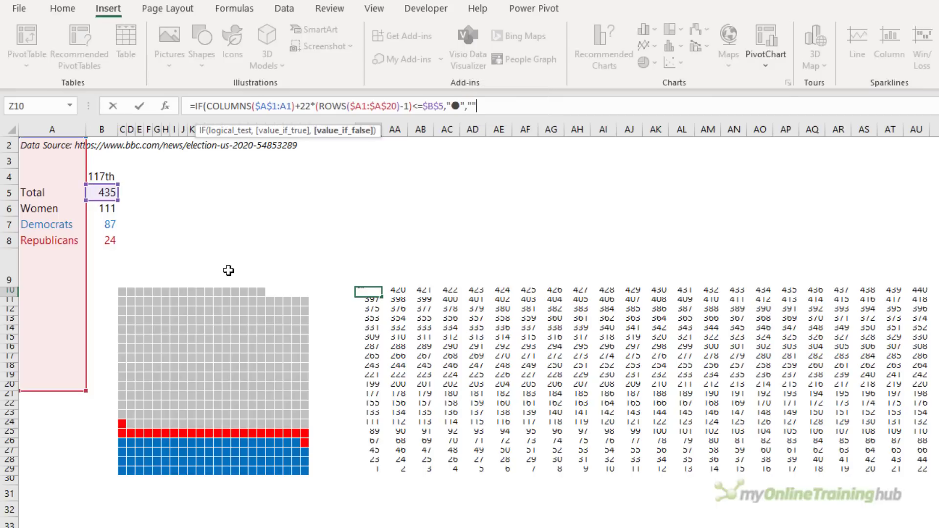
{"action": "type", "text": "\"\")"}
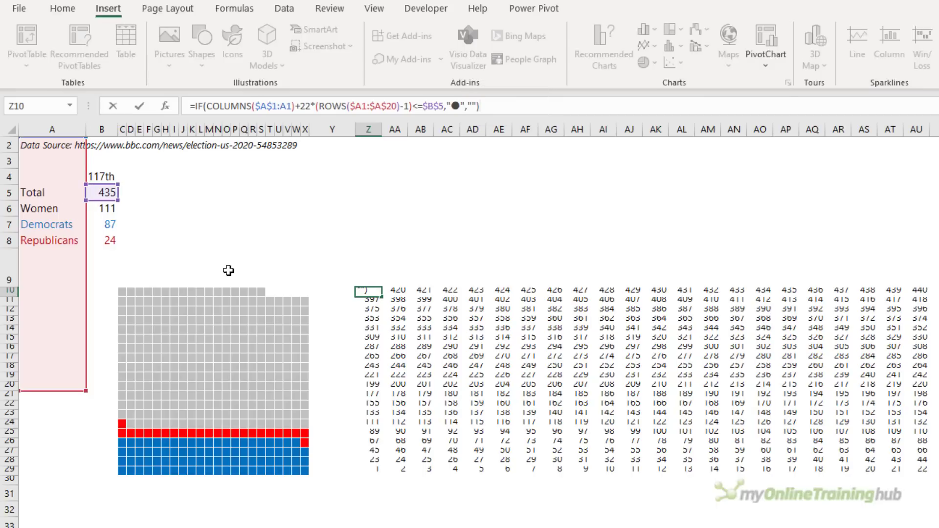
{"action": "key", "text": "ctrl+Return"}
Step: Copy the dot formula across Z10:AU29 and check the blank top-row cells AQ10:AU10
{"action": "key", "text": "ctrl+c"}
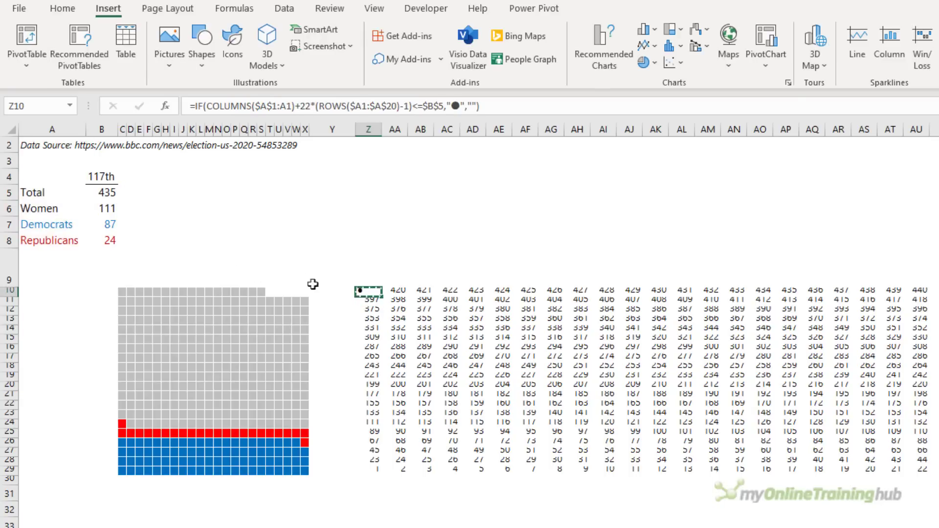
{"action": "left_click_drag", "start_coordinate": [366, 292], "coordinate": [922, 467]}
{"action": "key", "text": "ctrl+v"}
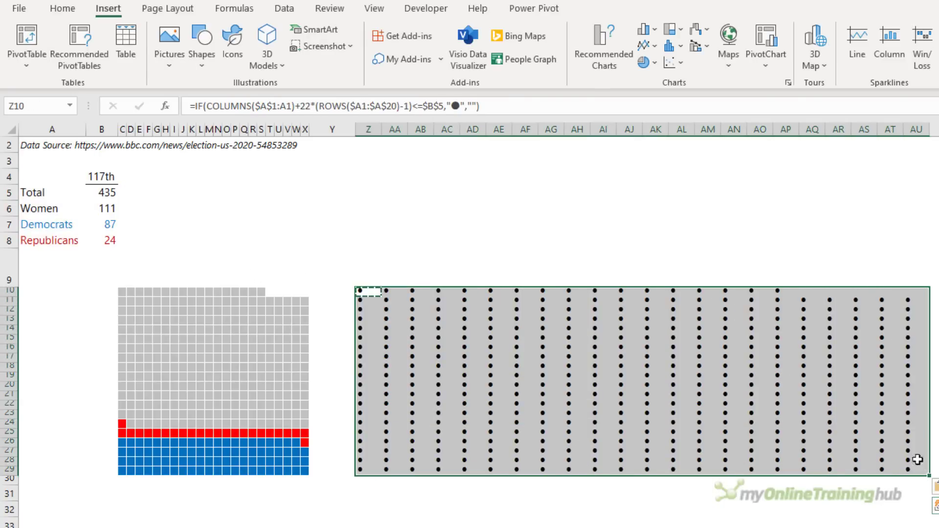
{"action": "left_click_drag", "start_coordinate": [799, 292], "coordinate": [905, 293]}
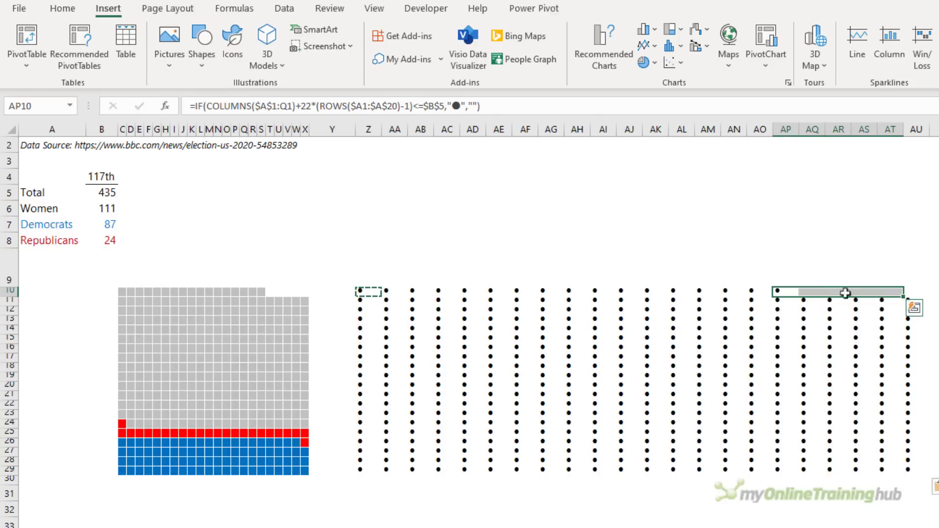
{"action": "left_click", "coordinate": [809, 291]}
{"action": "left_click_drag", "start_coordinate": [808, 291], "coordinate": [920, 291]}
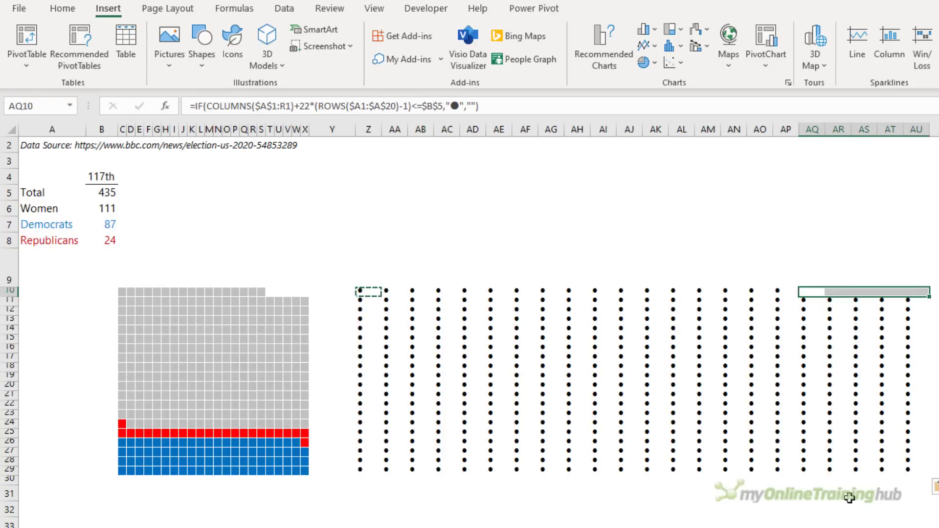
{"action": "left_click_drag", "start_coordinate": [365, 292], "coordinate": [919, 470]}
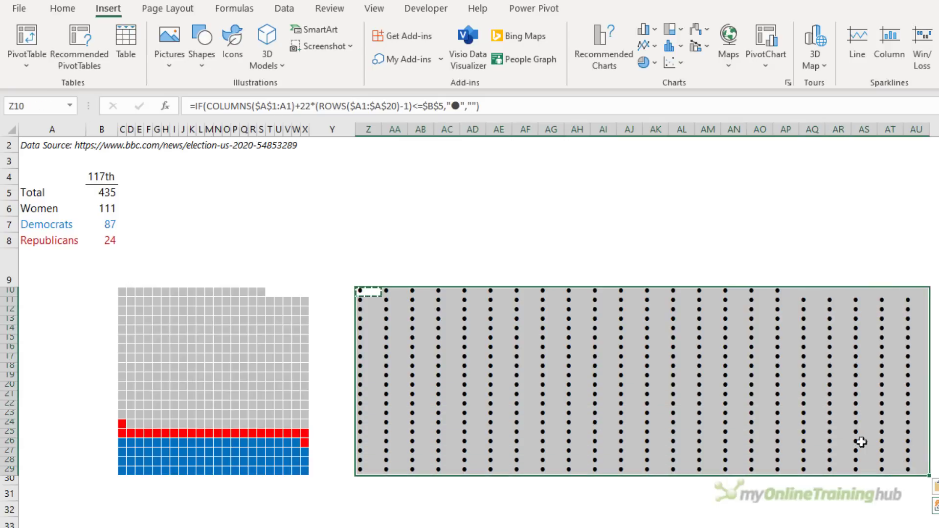
Step: Make the dot grid's font colour grey
{"action": "left_click", "coordinate": [71, 8]}
{"action": "left_click", "coordinate": [272, 58]}
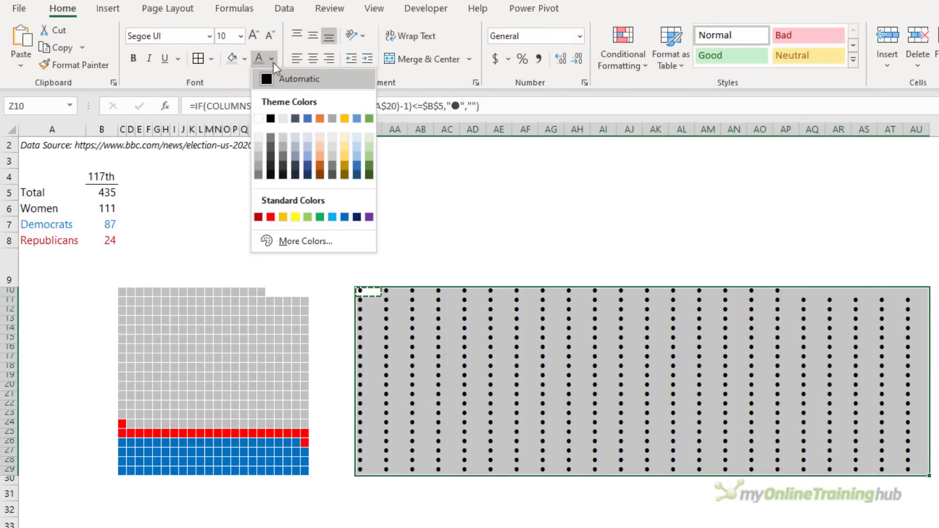
{"action": "left_click", "coordinate": [258, 169]}
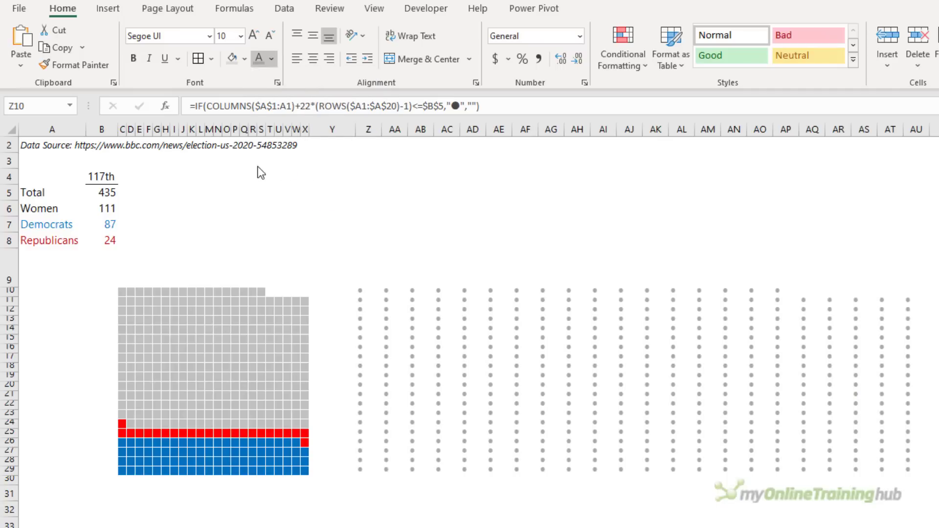
{"action": "left_click", "coordinate": [371, 292]}
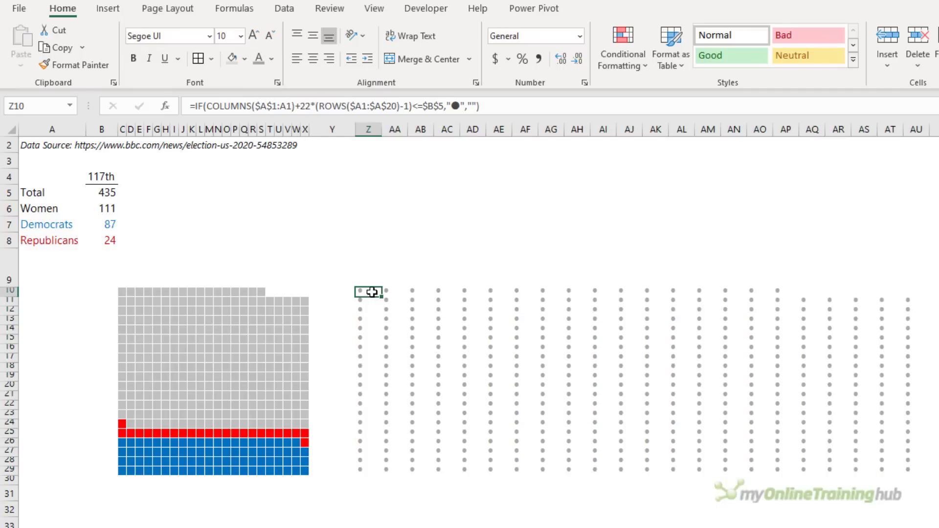
Step: Set the width of columns Z to AU to 2
{"action": "left_click", "coordinate": [894, 129], "text": "shift"}
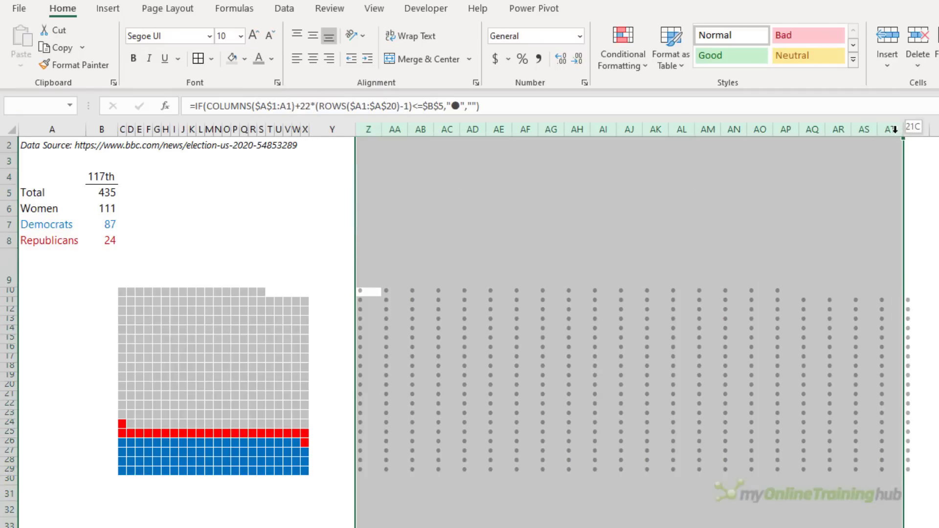
{"action": "left_click_drag", "start_coordinate": [894, 129], "coordinate": [916, 129]}
{"action": "right_click", "coordinate": [372, 134]}
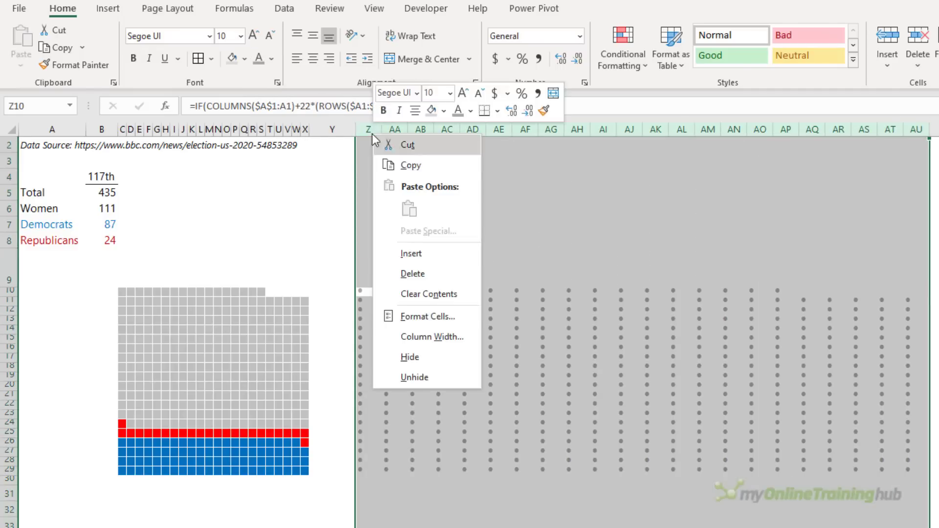
{"action": "left_click", "coordinate": [412, 337]}
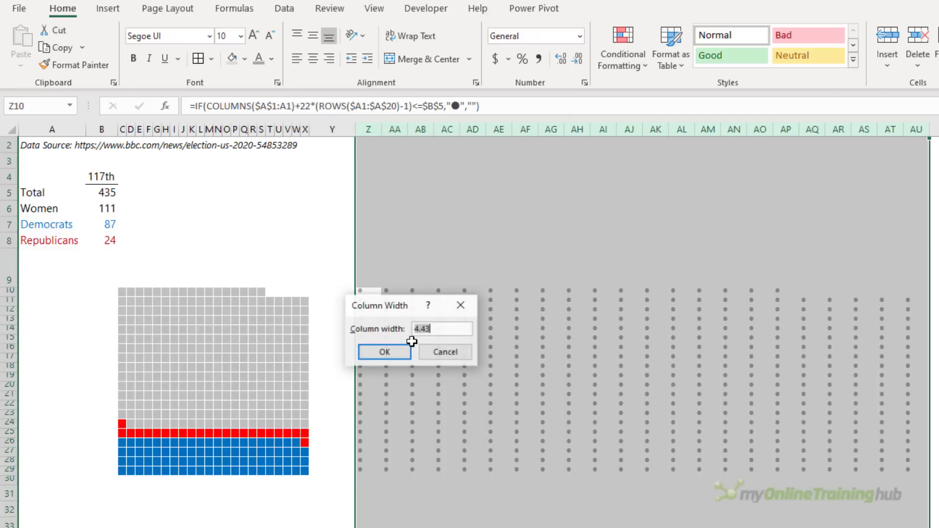
{"action": "type", "text": "2"}
{"action": "key", "text": "Return"}
Step: Select the cell-numbering part of Z10's formula in the formula bar
{"action": "left_click", "coordinate": [361, 292]}
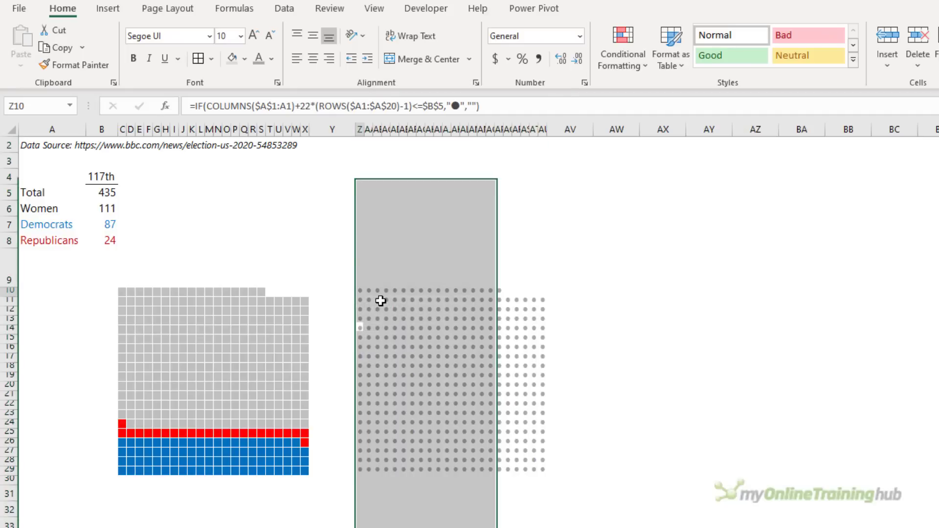
{"action": "left_click", "coordinate": [413, 110]}
{"action": "left_click_drag", "start_coordinate": [413, 109], "coordinate": [206, 104]}
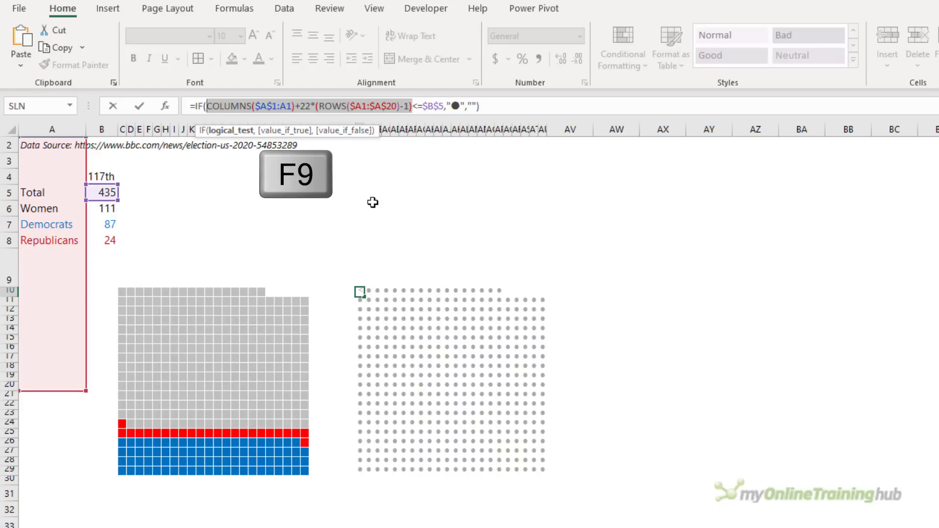
Step: Check the position calculation's result with F9, then copy that part of the formula
{"action": "key", "text": "F9"}
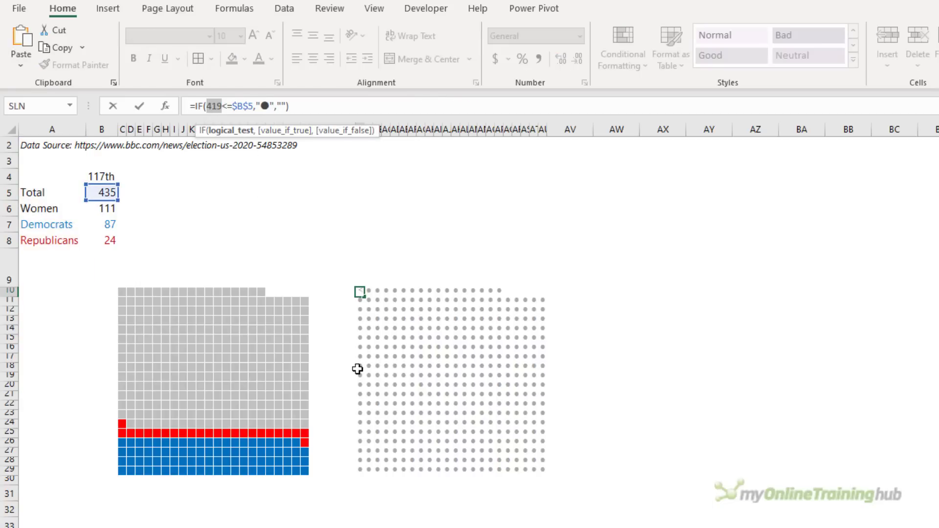
{"action": "key", "text": "ctrl+z"}
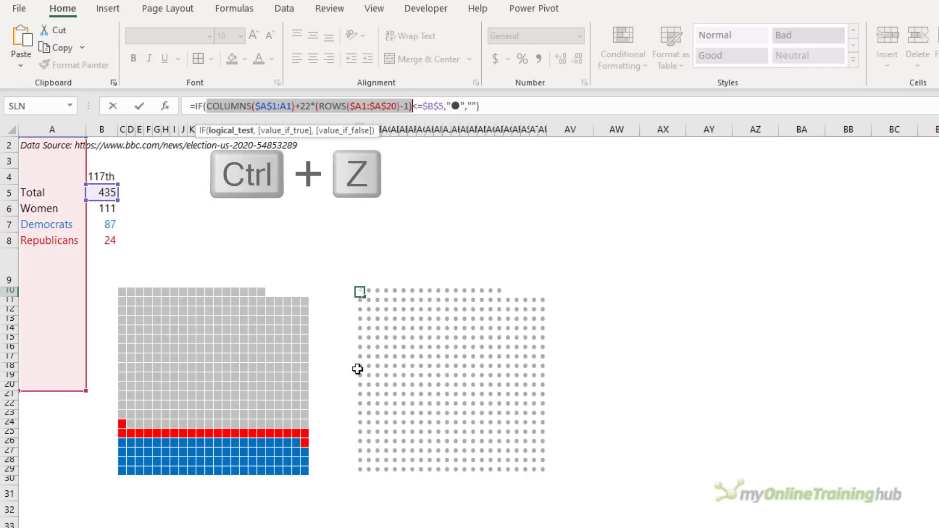
{"action": "key", "text": "ctrl+c"}
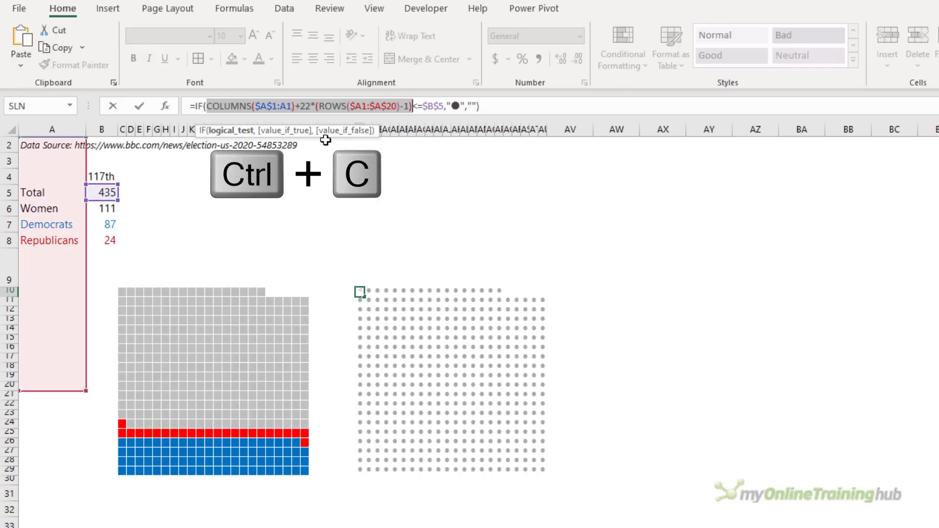
{"action": "key", "text": "Escape"}
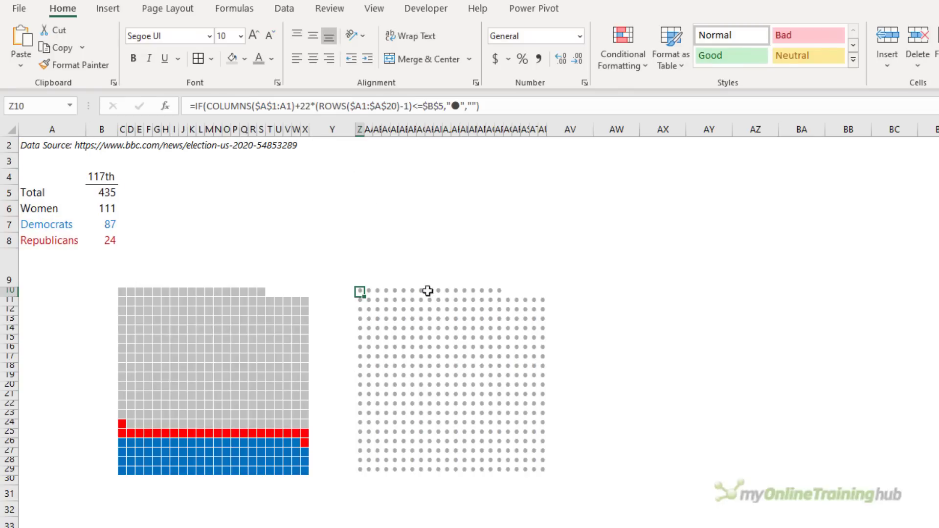
Step: Create a formula rule on the dot grid: pasted position calculation <=($B$7+$B$8)
{"action": "left_click", "coordinate": [544, 467], "text": "shift"}
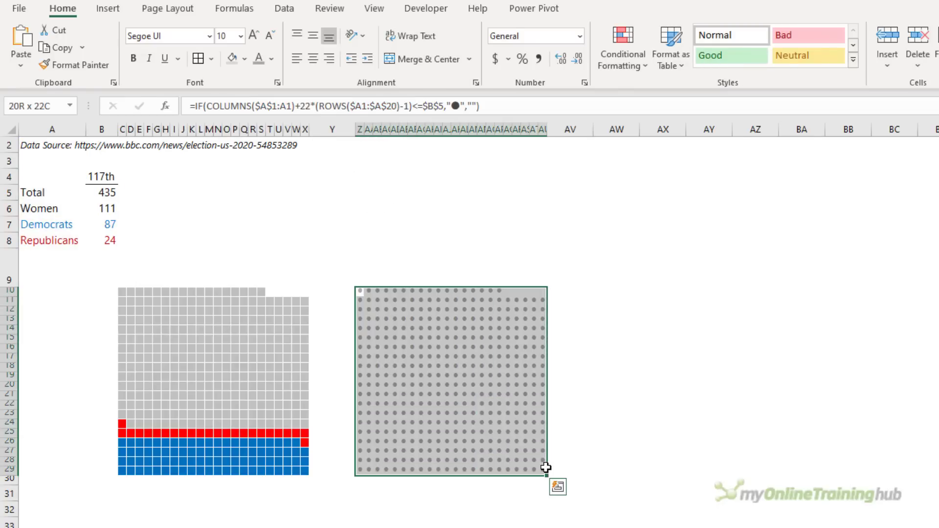
{"action": "left_click", "coordinate": [608, 65]}
{"action": "left_click", "coordinate": [642, 264]}
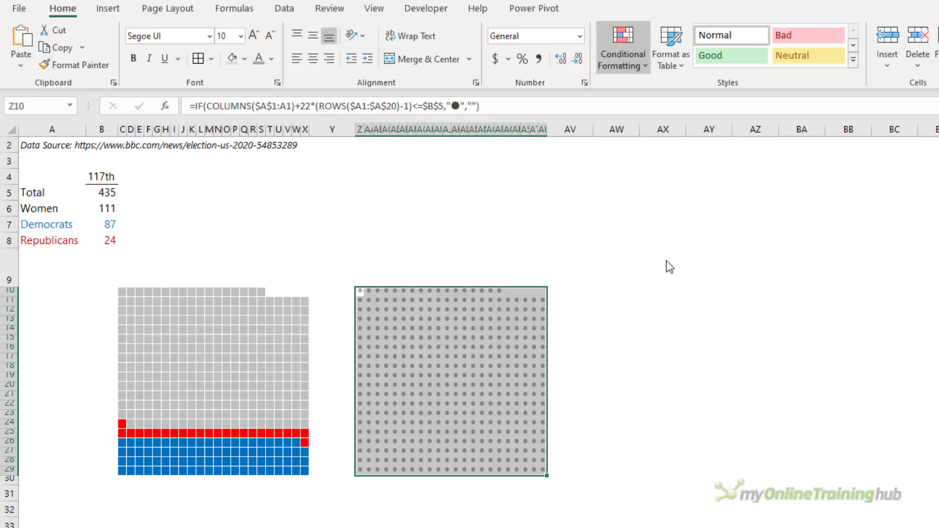
{"action": "left_click", "coordinate": [519, 297]}
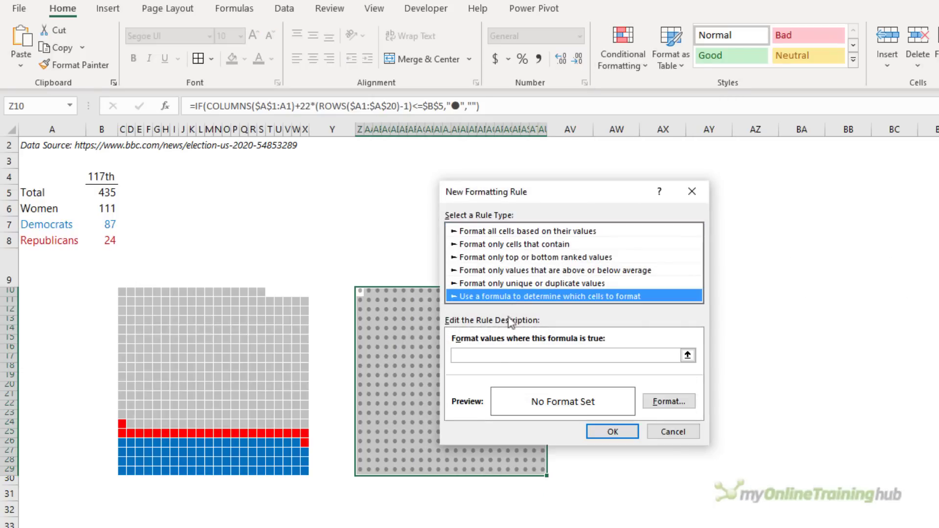
{"action": "left_click", "coordinate": [494, 356]}
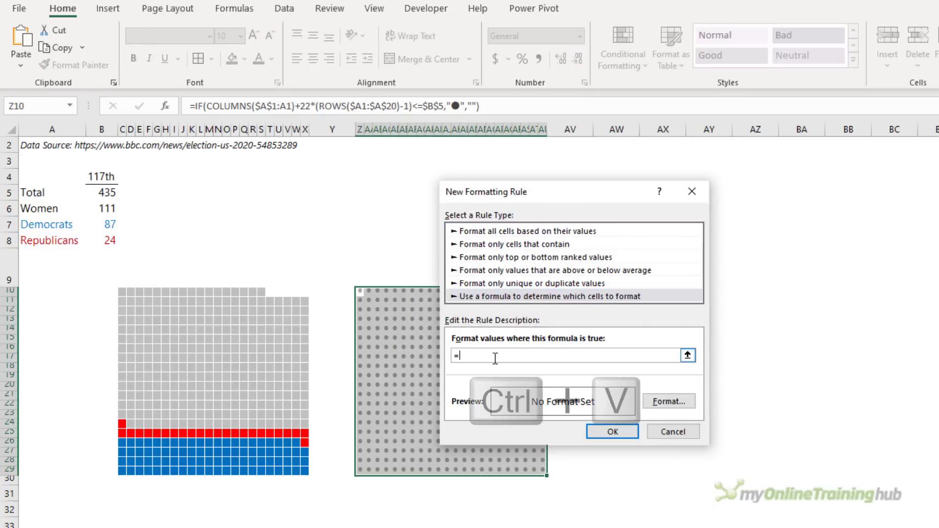
{"action": "key", "text": "ctrl+v"}
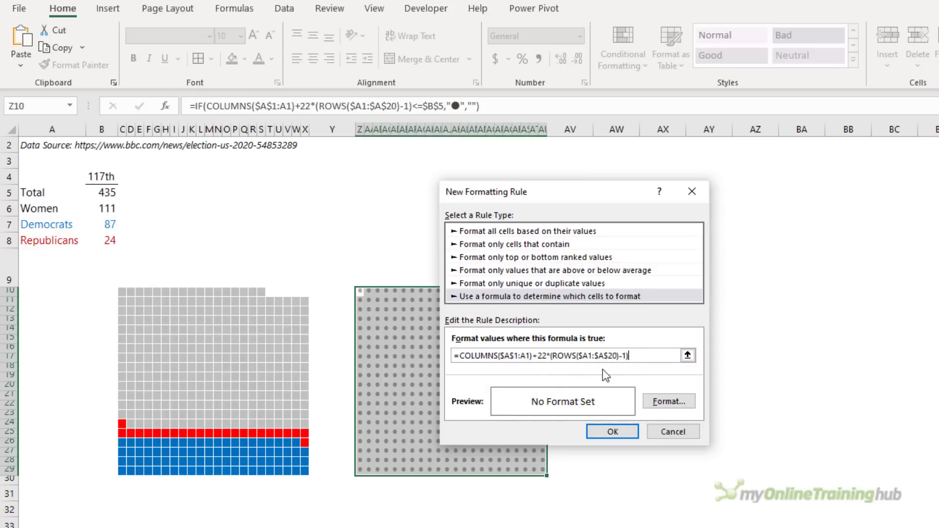
{"action": "type", "text": "<="}
{"action": "type", "text": "("}
{"action": "left_click", "coordinate": [111, 228]}
{"action": "type", "text": "+"}
{"action": "left_click", "coordinate": [118, 245]}
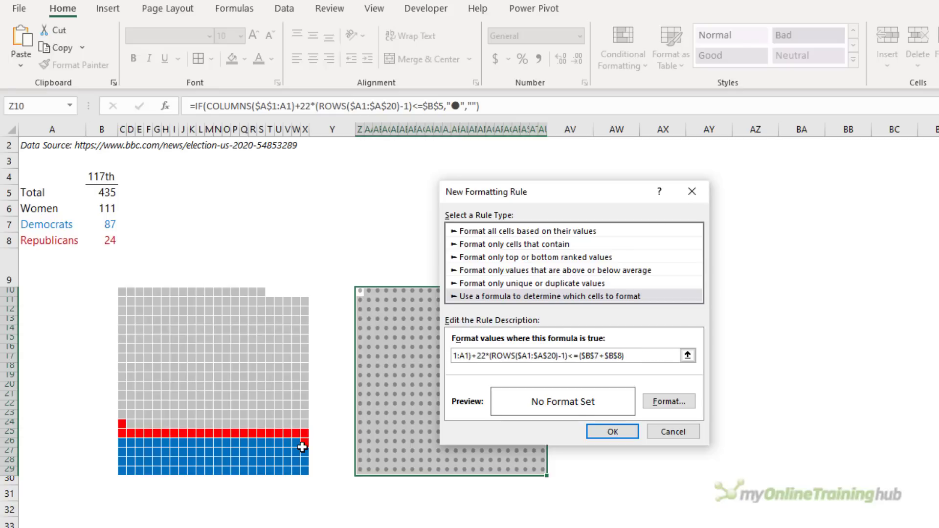
Step: Give the rule a red font colour and apply it to the dot grid
{"action": "left_click", "coordinate": [659, 400]}
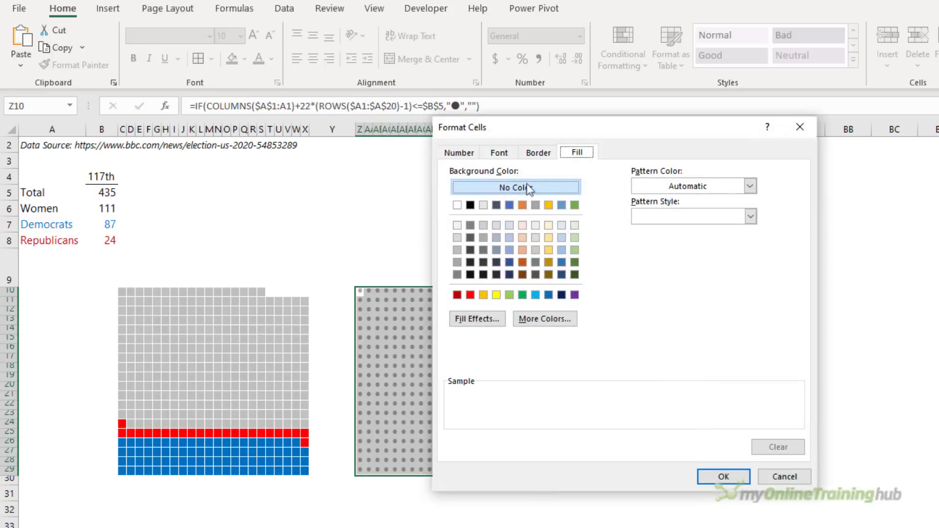
{"action": "left_click", "coordinate": [507, 152]}
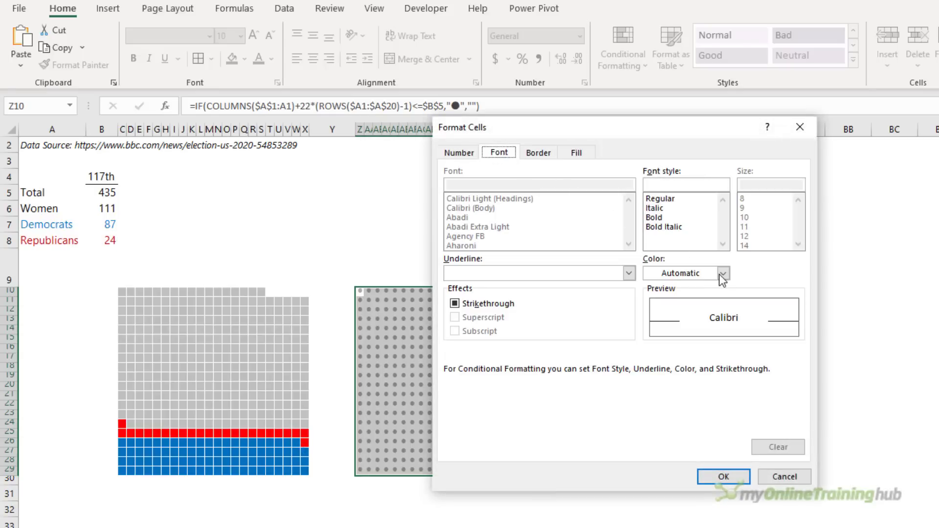
{"action": "left_click", "coordinate": [723, 273]}
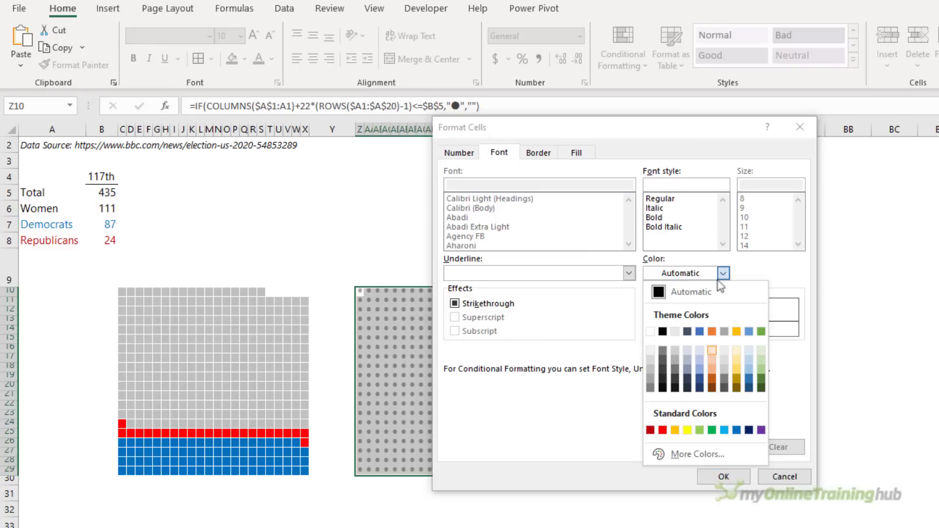
{"action": "left_click", "coordinate": [663, 430]}
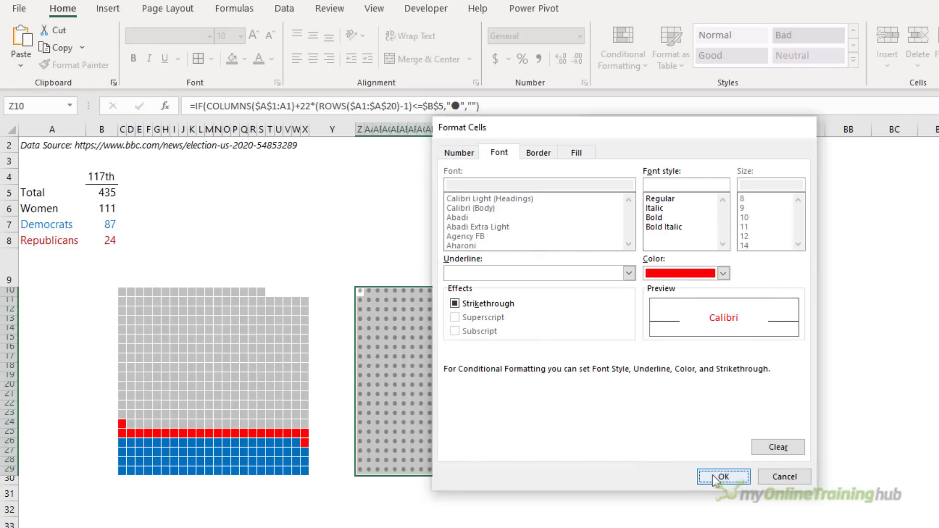
{"action": "left_click", "coordinate": [712, 474]}
{"action": "left_click", "coordinate": [623, 433]}
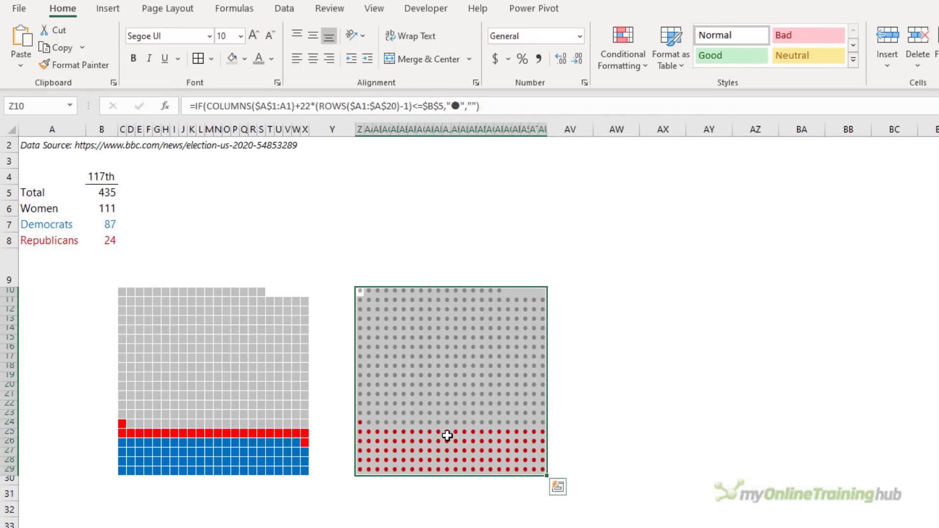
{"action": "left_click", "coordinate": [621, 66]}
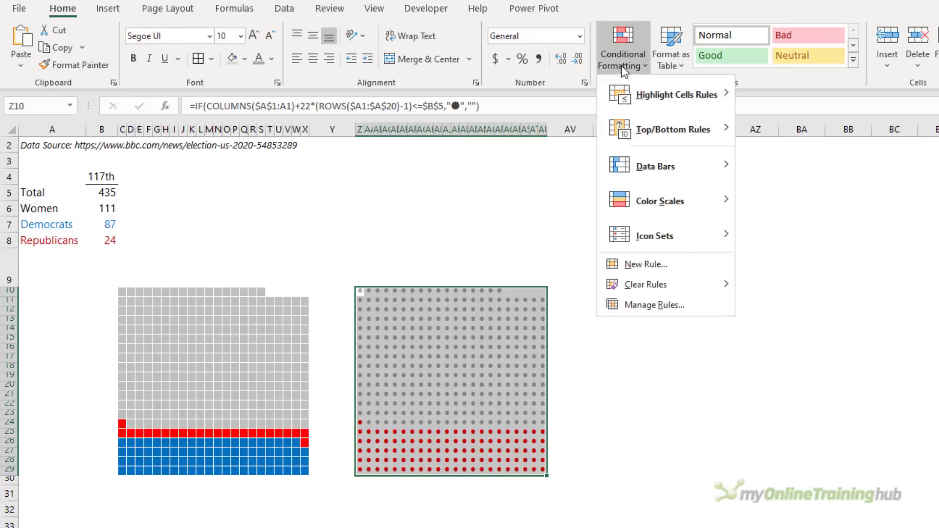
Step: Add a formula rule using the pasted position calculation <=$B$7 that colours the Democrats' 87 dots blue
{"action": "left_click", "coordinate": [649, 265]}
{"action": "left_click", "coordinate": [457, 281]}
{"action": "left_click", "coordinate": [448, 340]}
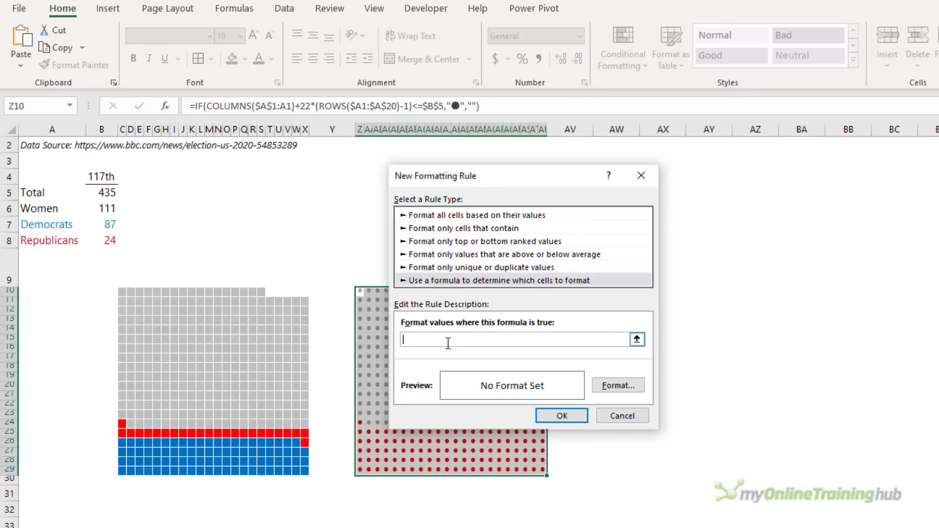
{"action": "type", "text": "="}
{"action": "key", "text": "ctrl+v"}
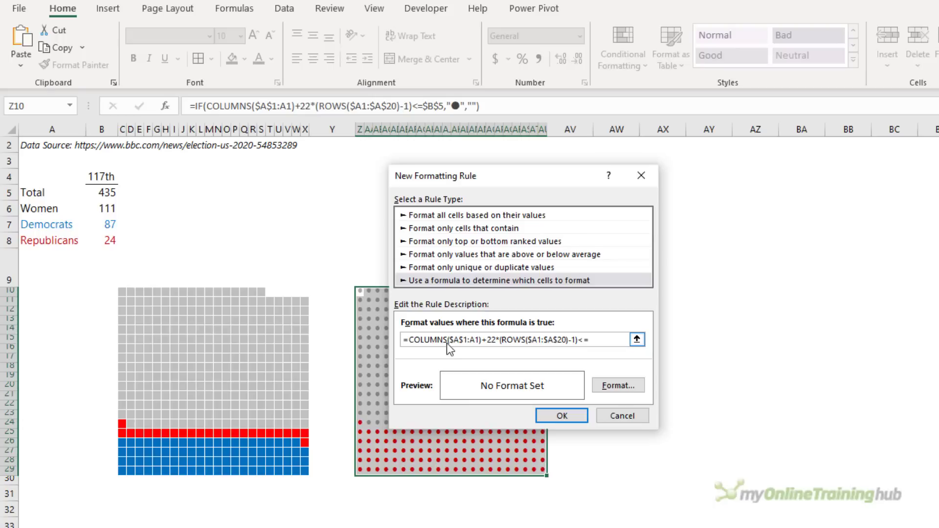
{"action": "left_click", "coordinate": [104, 226]}
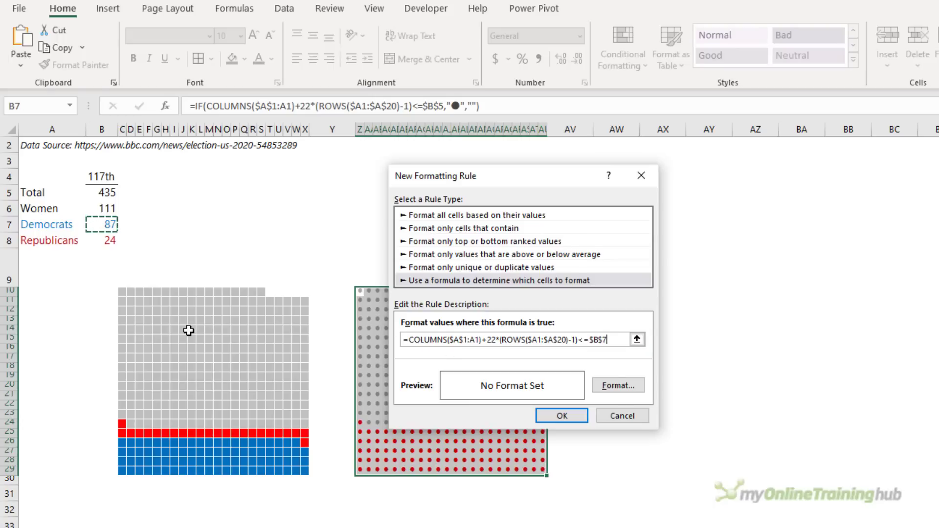
{"action": "left_click", "coordinate": [606, 381]}
{"action": "left_click", "coordinate": [669, 258]}
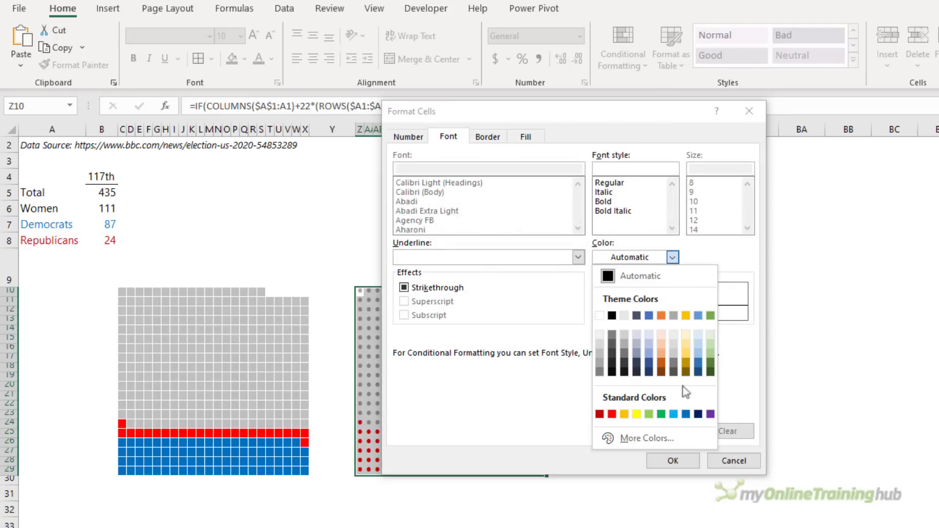
{"action": "left_click", "coordinate": [687, 419]}
{"action": "left_click", "coordinate": [672, 460]}
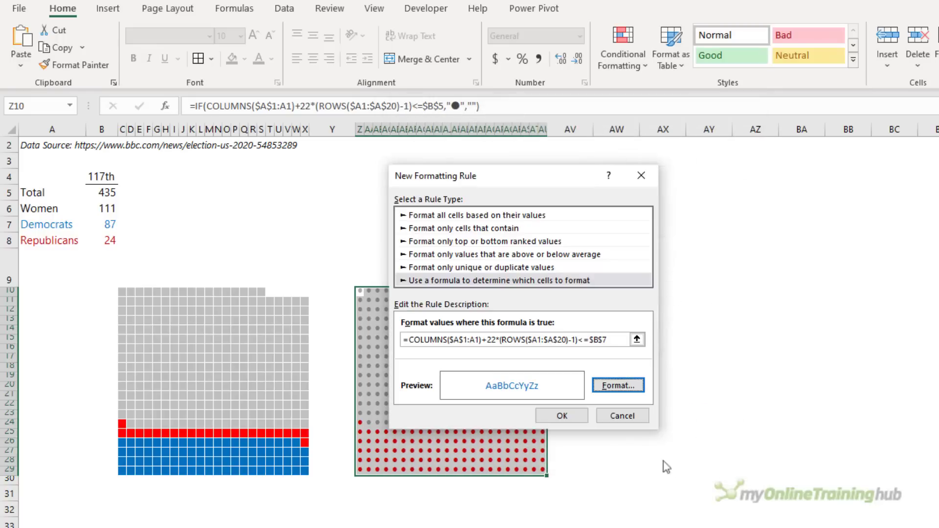
{"action": "left_click", "coordinate": [568, 413]}
{"action": "left_click", "coordinate": [130, 262]}
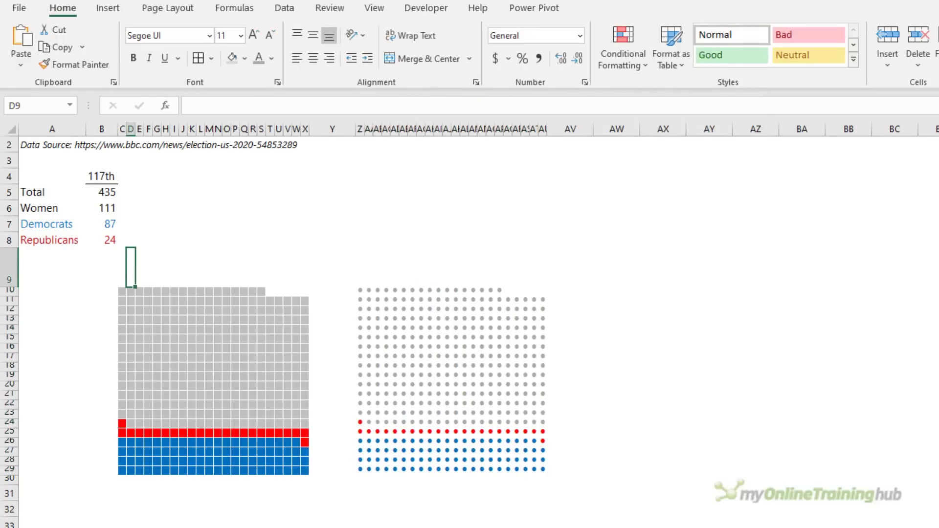
Step: Draw an empty text box from the Insert Shapes gallery above the square waffle grid
{"action": "left_click", "coordinate": [109, 8]}
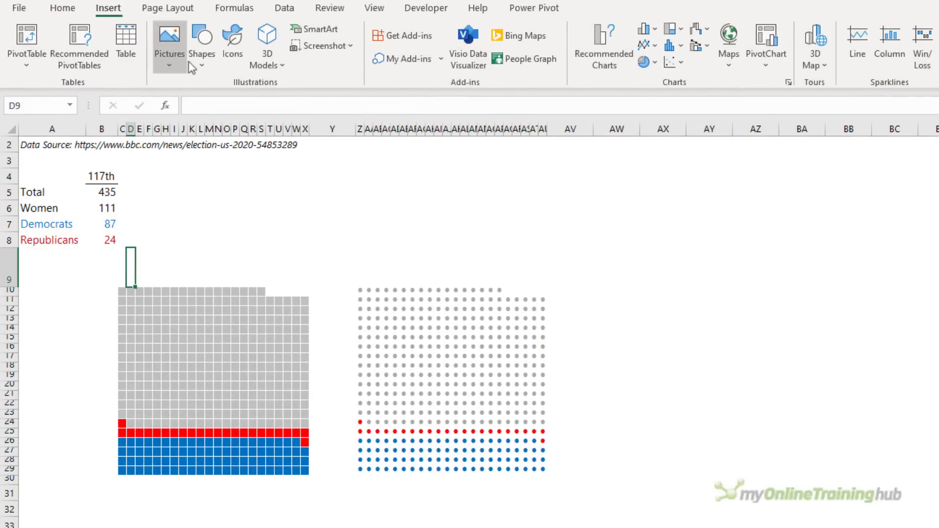
{"action": "left_click", "coordinate": [193, 57]}
{"action": "left_click", "coordinate": [195, 103]}
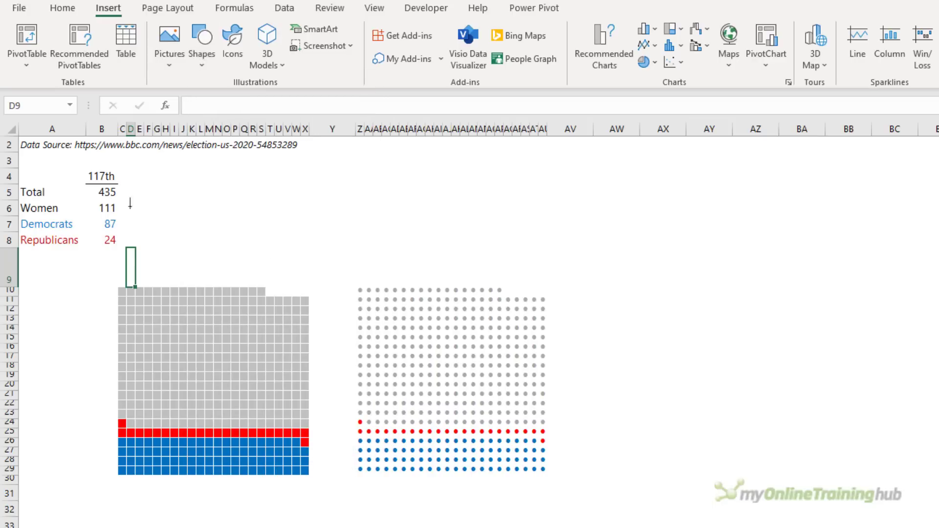
{"action": "left_click_drag", "start_coordinate": [112, 232], "coordinate": [324, 283]}
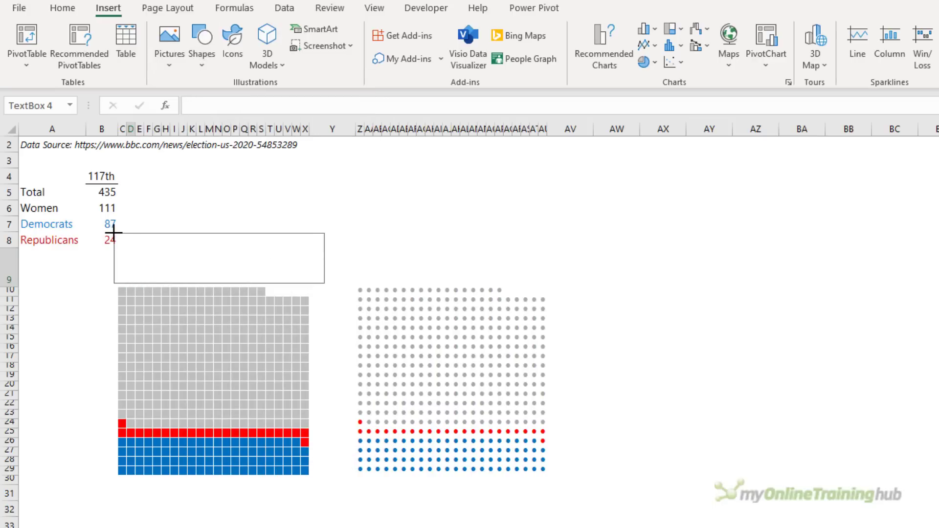